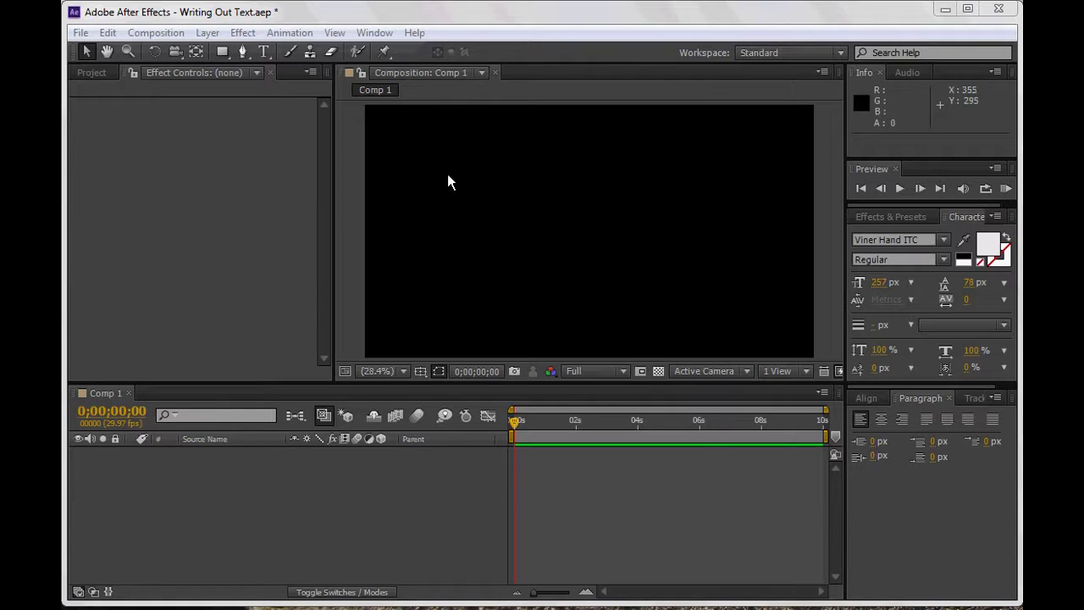
Choose the Horizontal Type tool from the toolbar
left_click(256, 54)
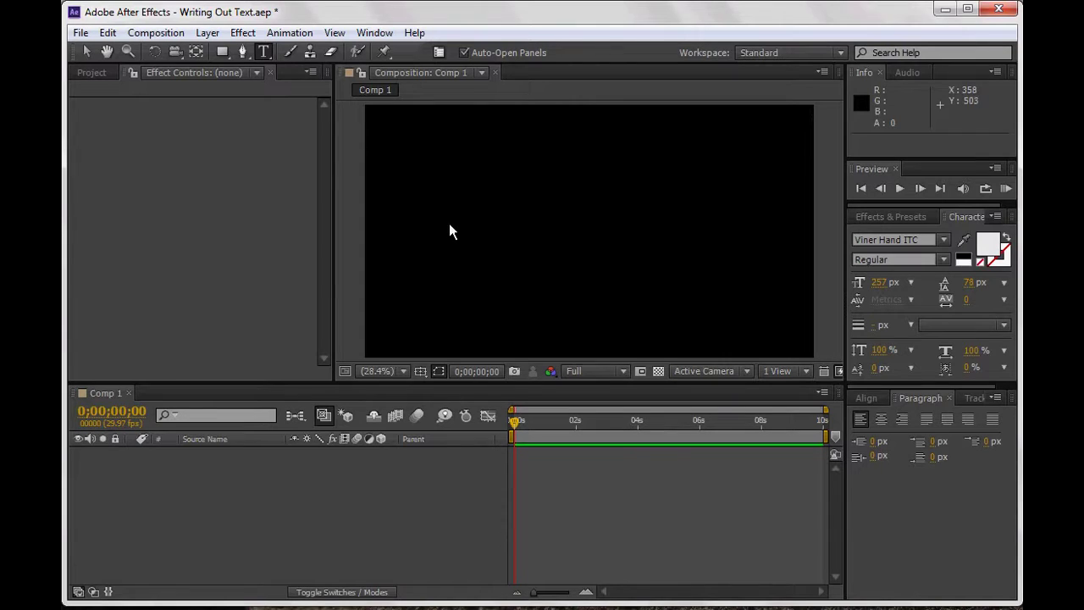
Type 'Rollins' in Comp 1, enlarge it to 384 px, and shift it toward the centre
left_click(506, 239)
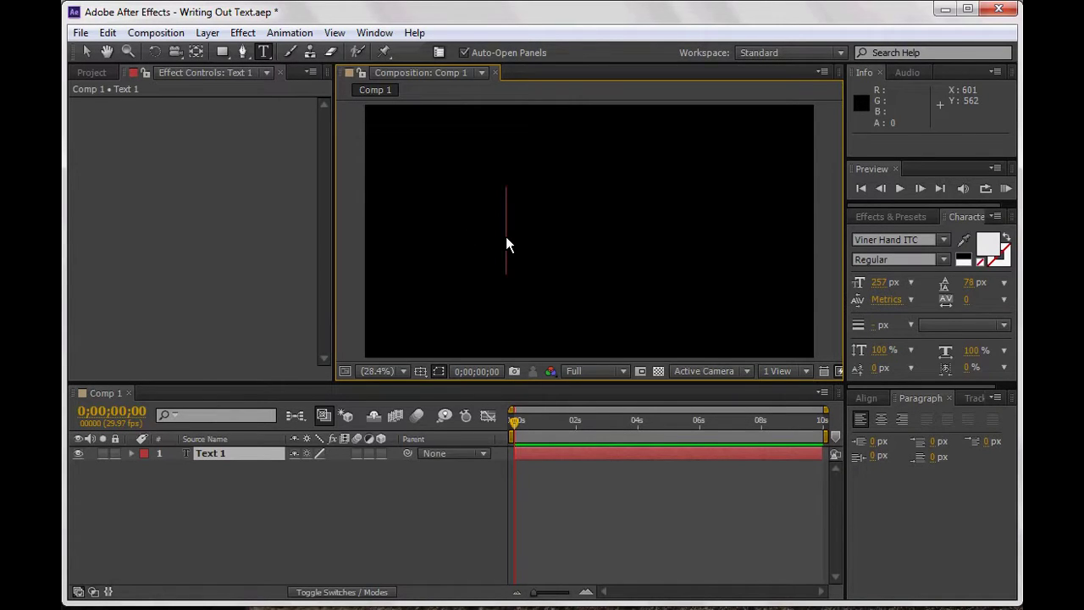
type("Rollins")
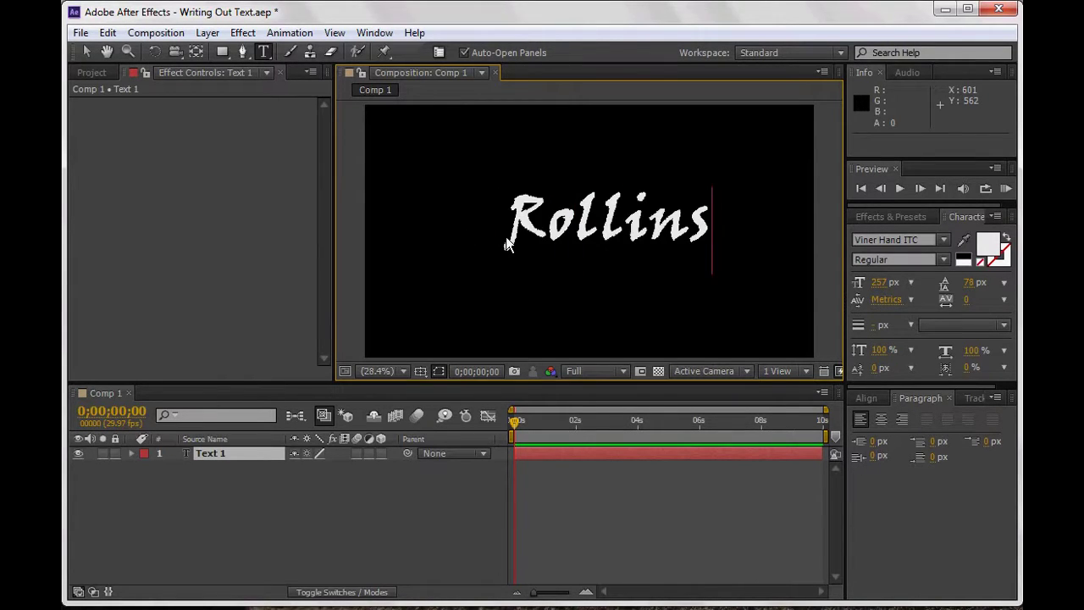
double_click(597, 235)
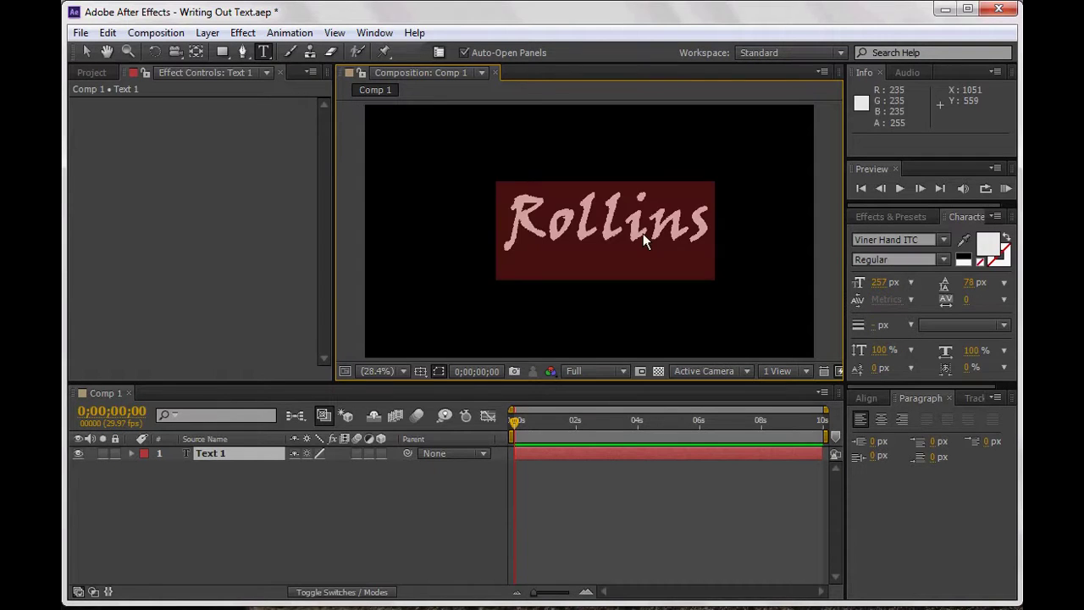
left_click_drag(886, 282, 998, 288)
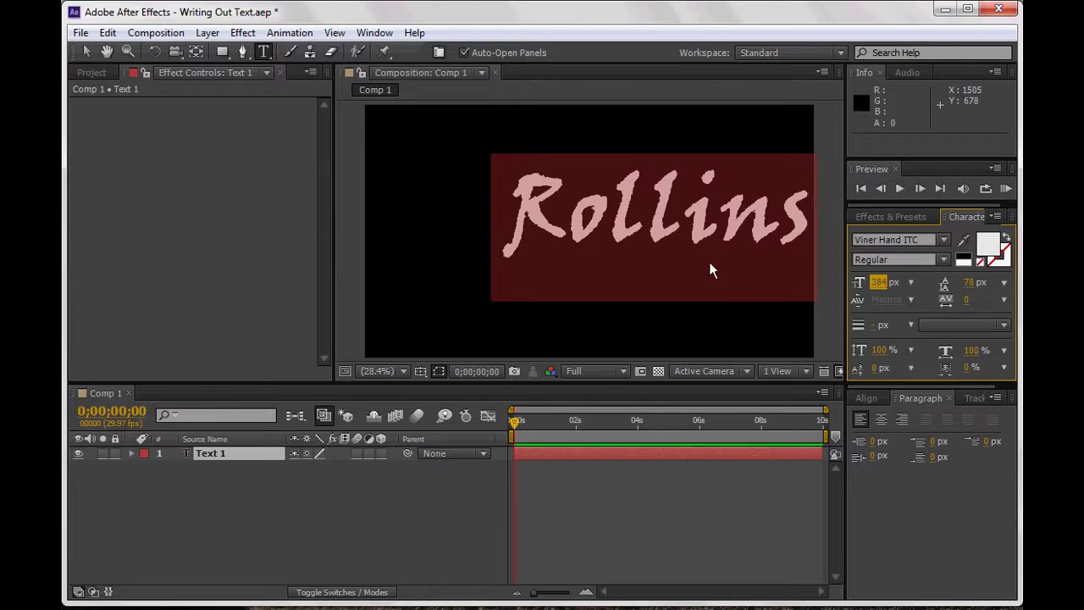
left_click_drag(690, 259, 620, 266)
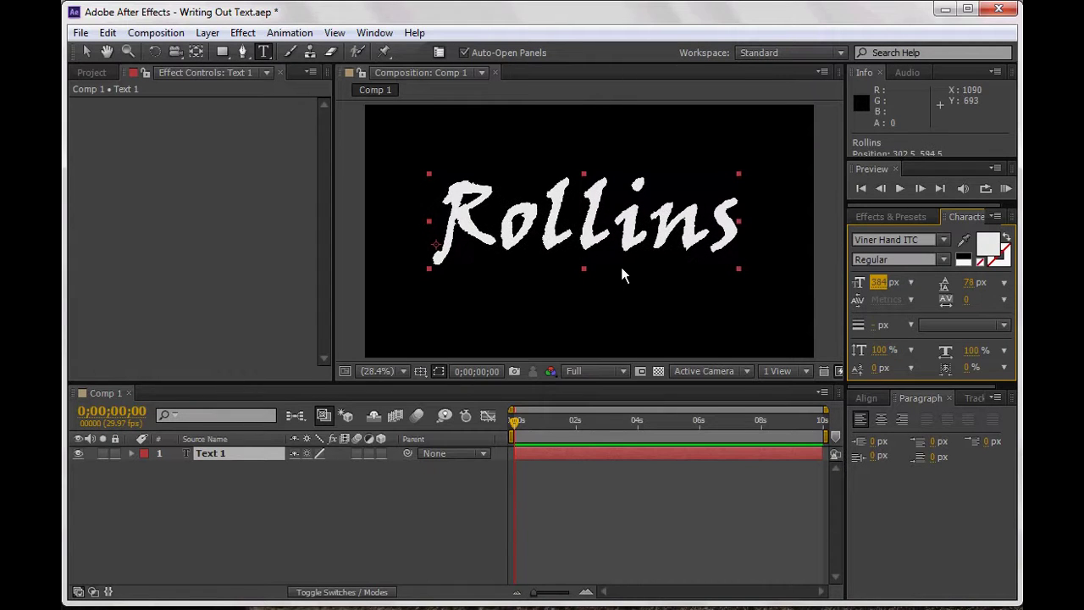
double_click(620, 267)
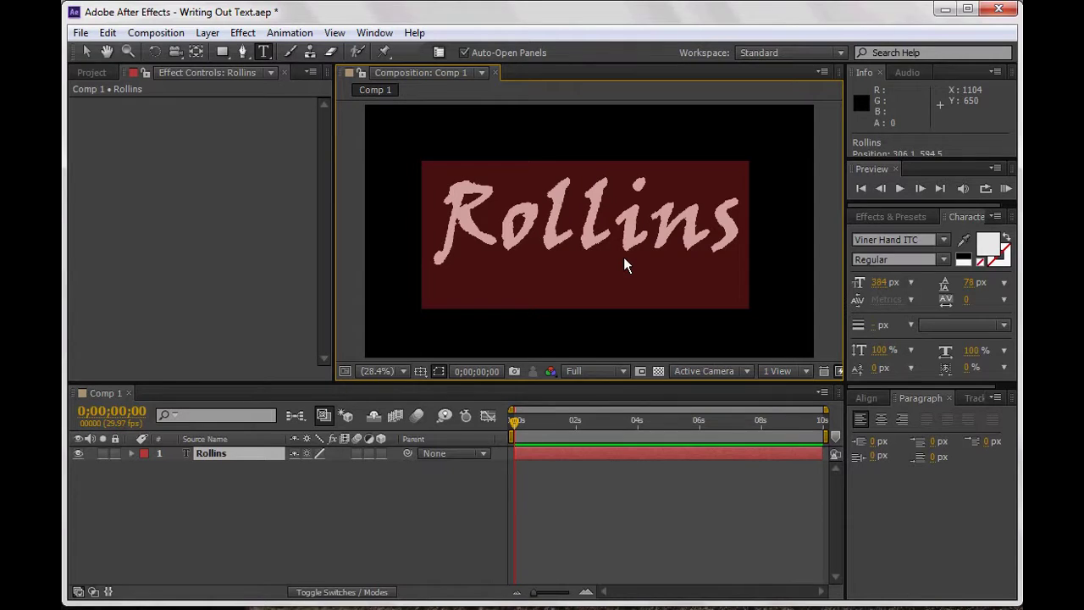
left_click(602, 240)
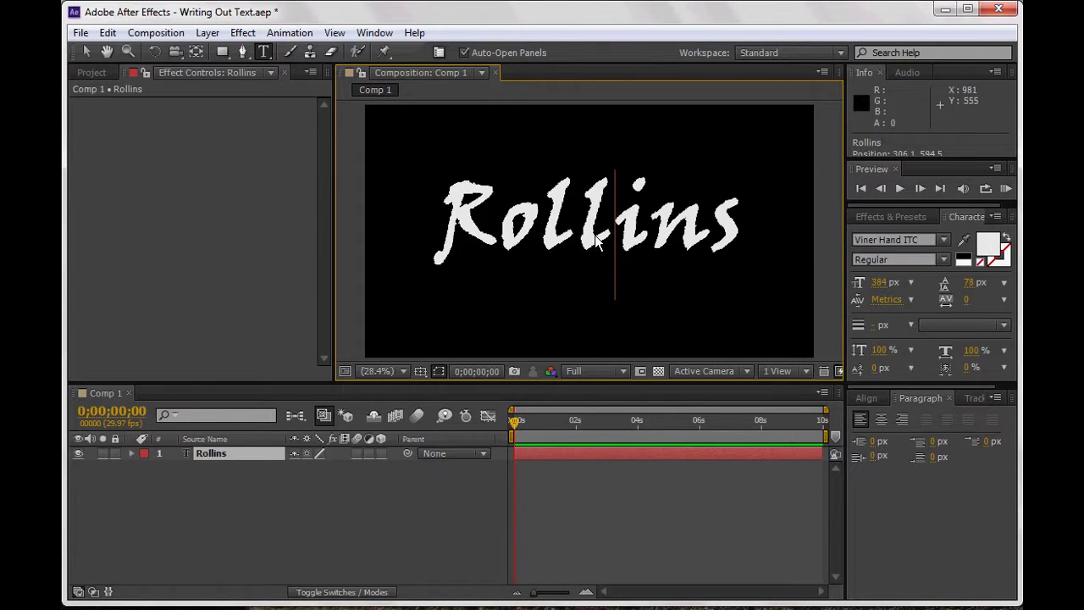
left_click(361, 478)
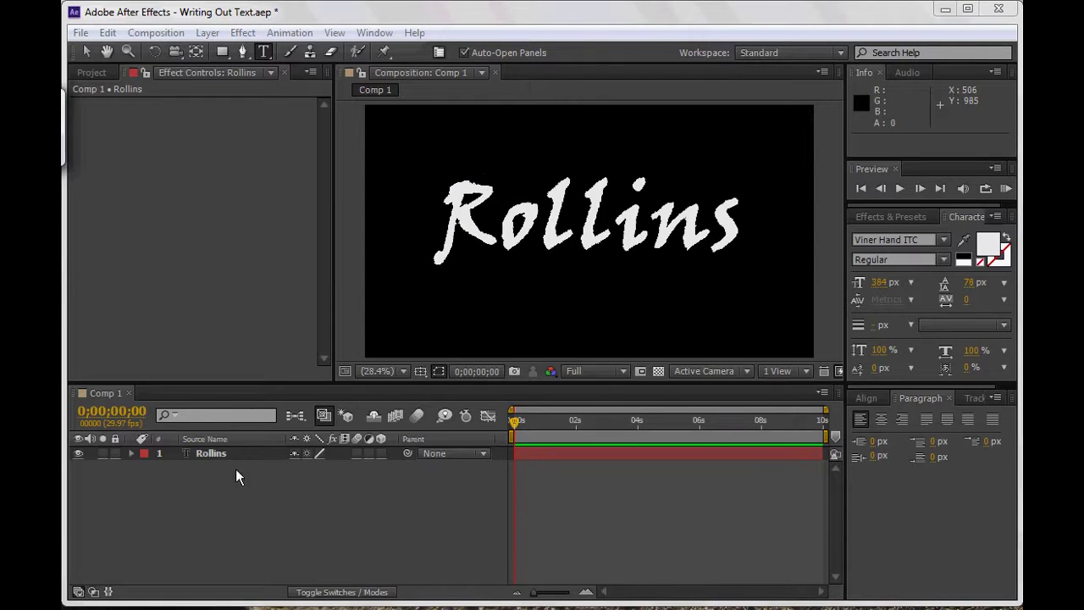
left_click(217, 454)
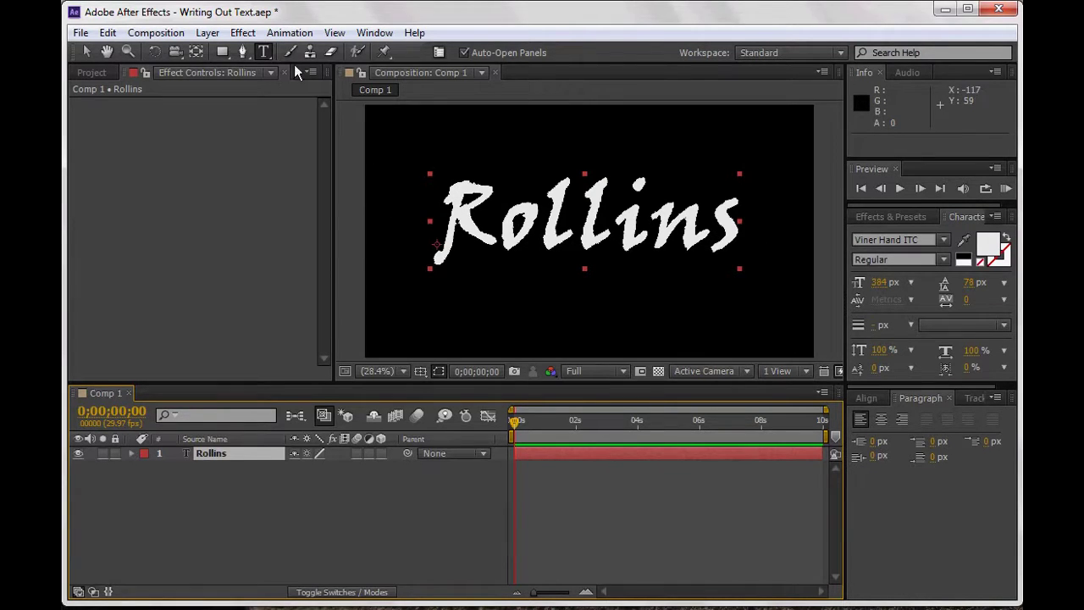
Apply Effect > Generate > Stroke to the Rollins text layer
left_click(240, 34)
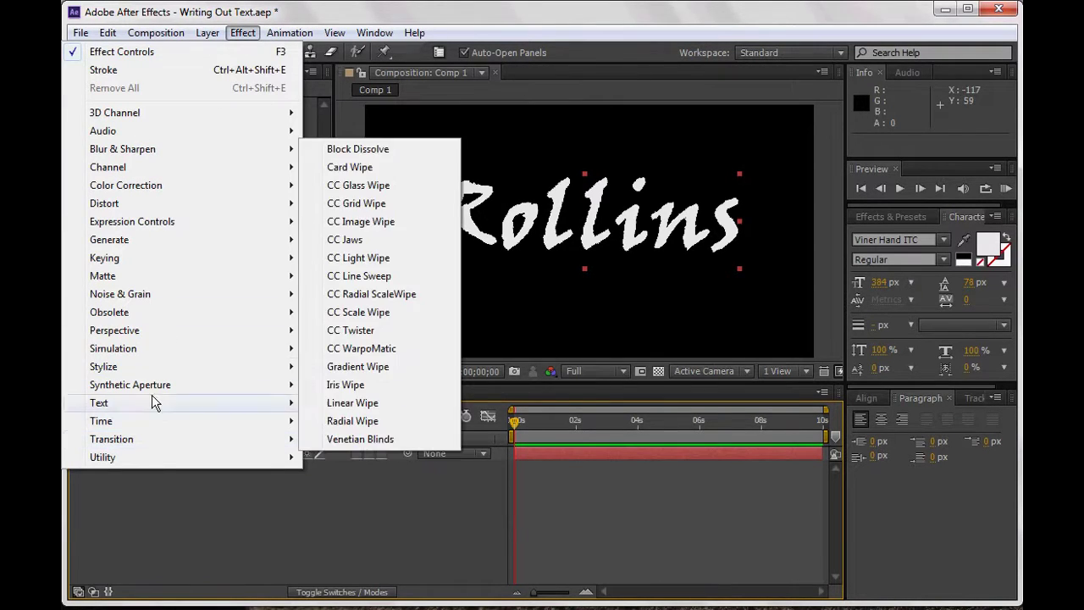
mouse_move(154, 244)
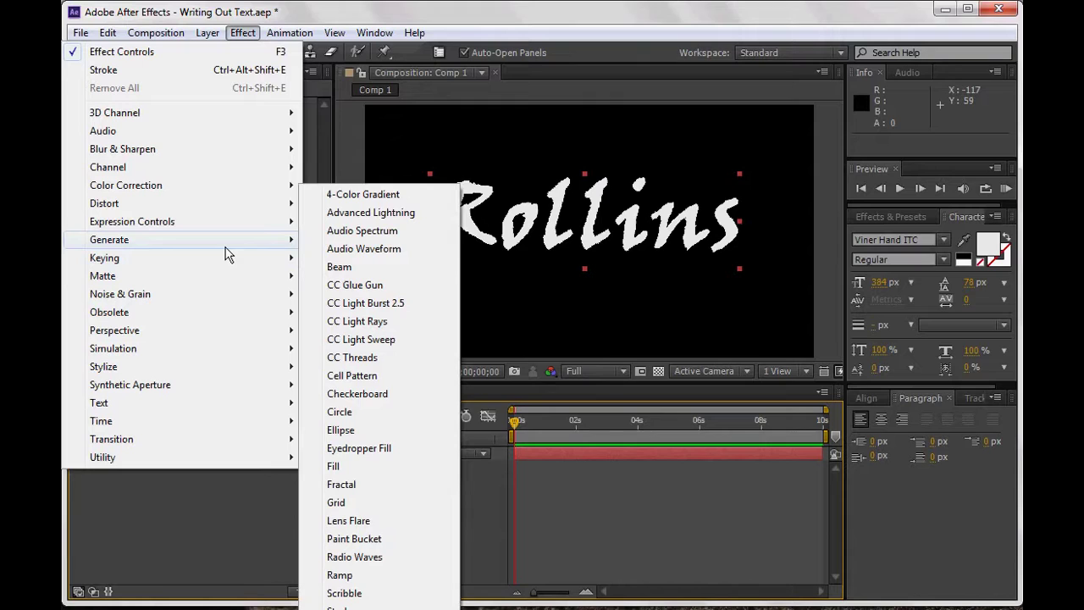
left_click(356, 608)
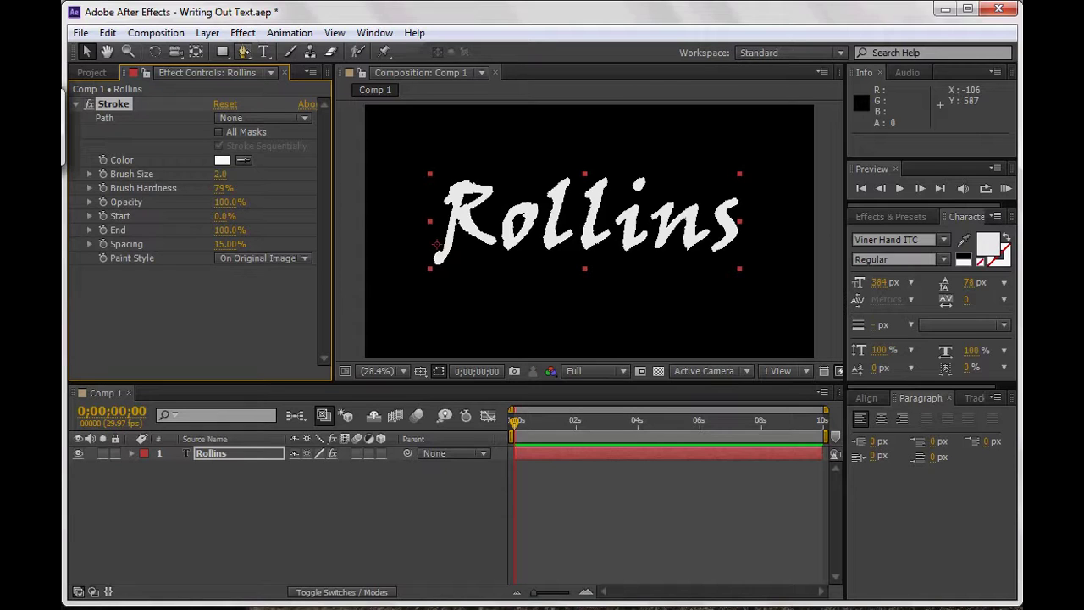
With the Pen tool, place mask points along the R's stem, top and leg
left_click(242, 51)
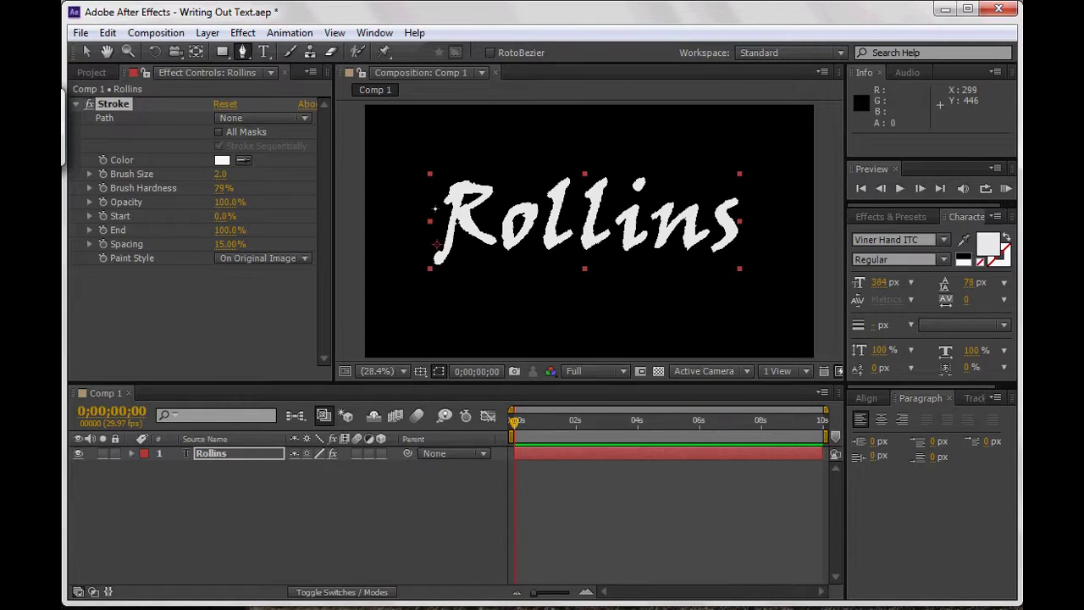
left_click(437, 207)
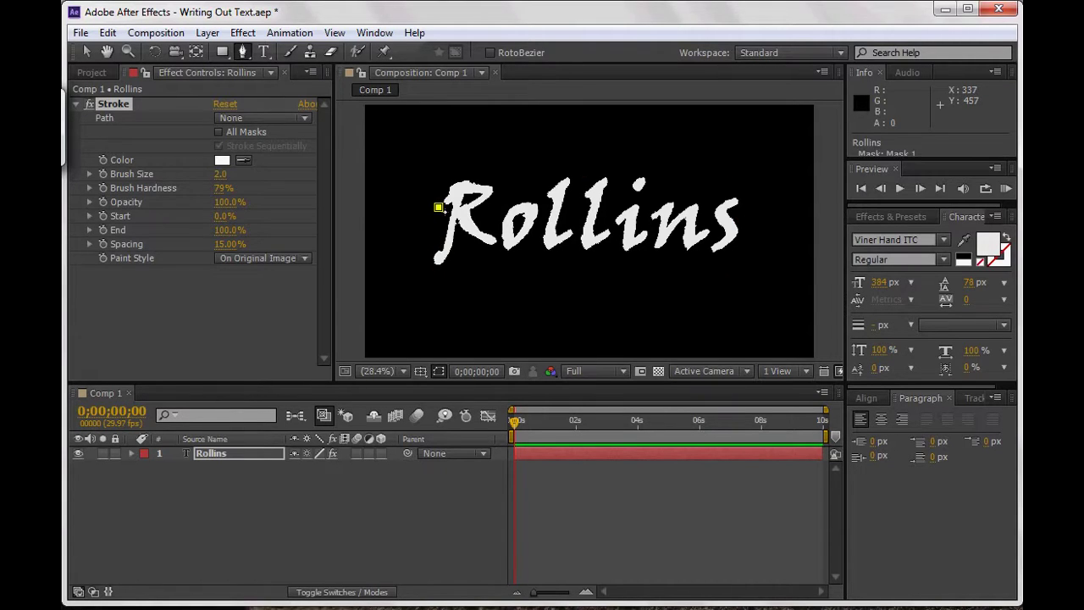
left_click(458, 184)
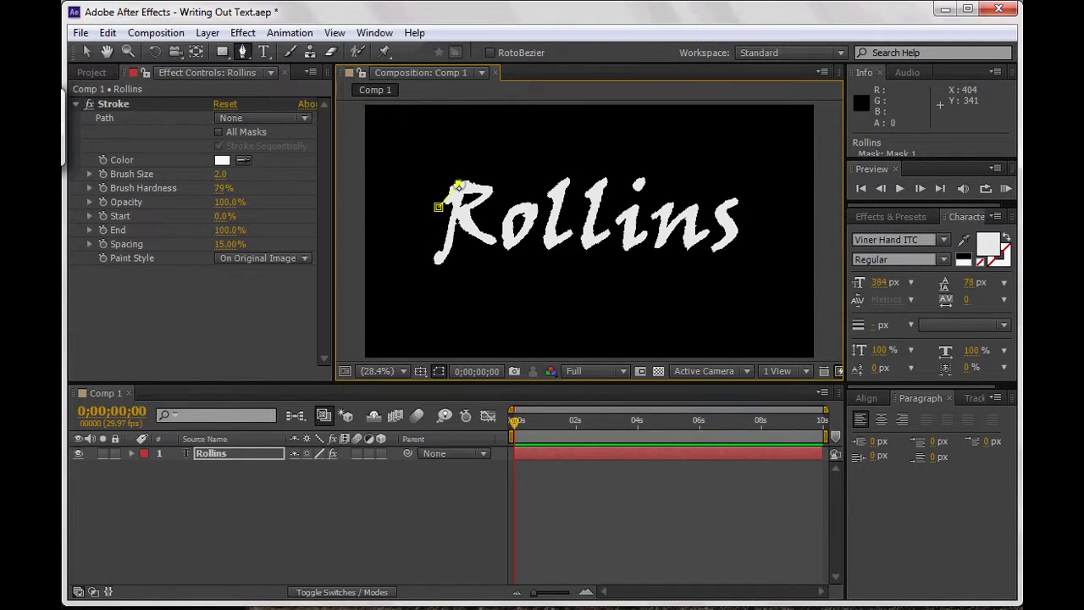
left_click(438, 257)
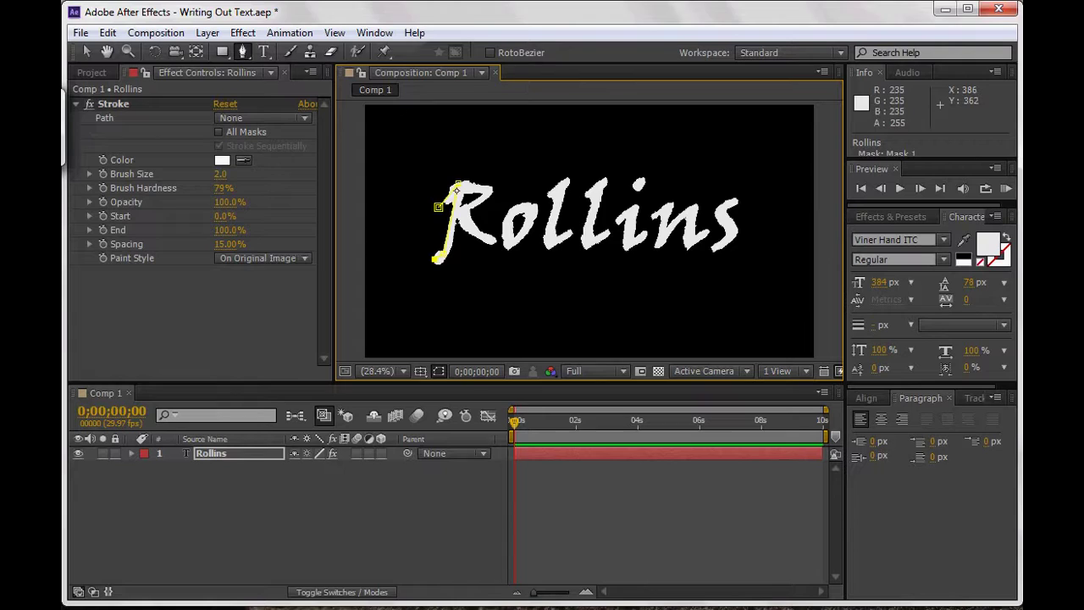
left_click(430, 185)
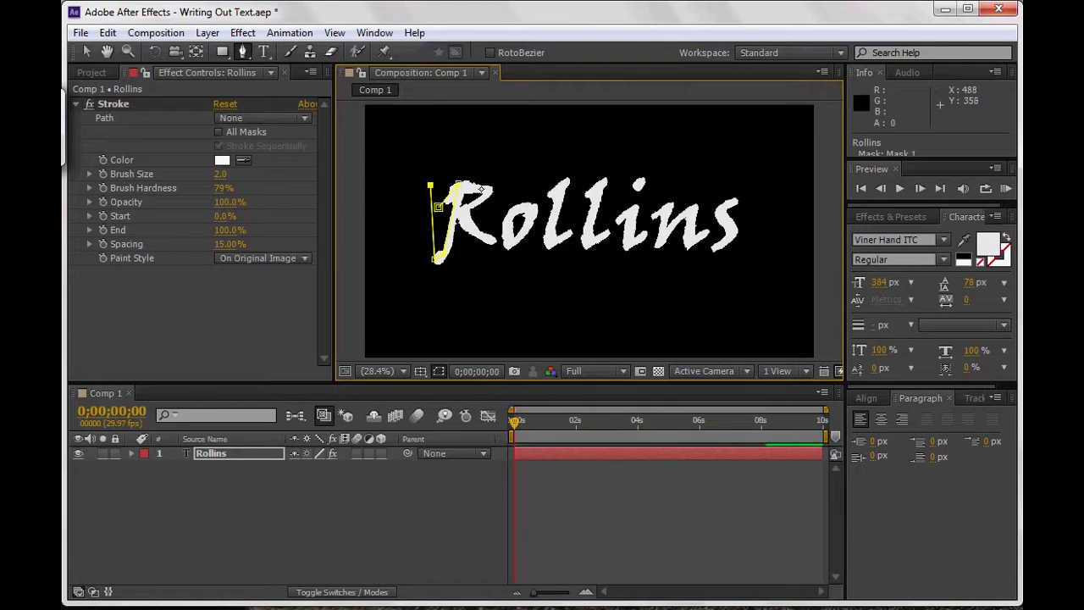
left_click(496, 191)
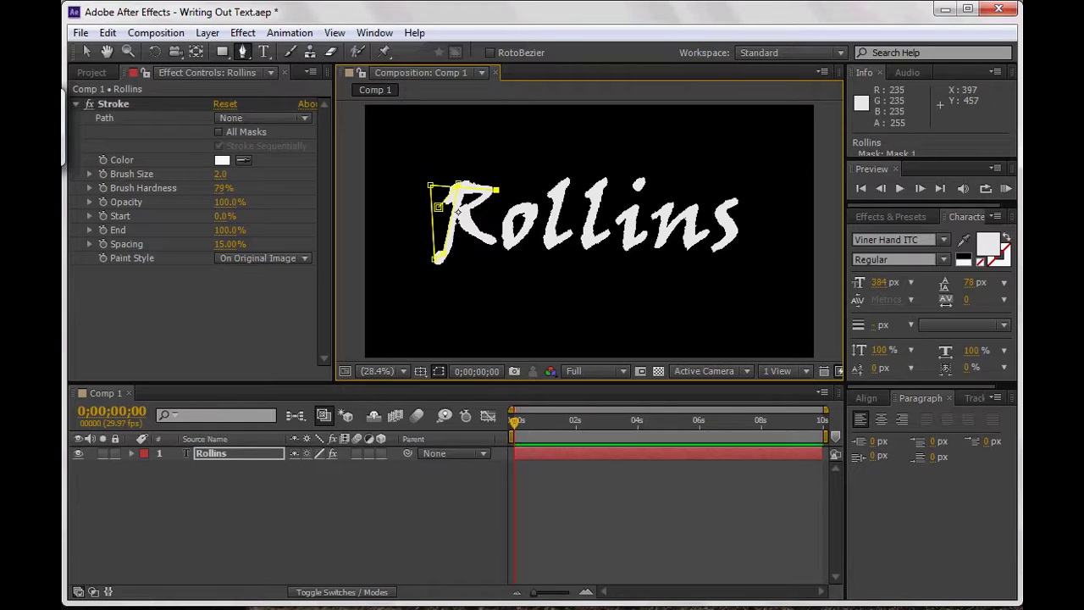
left_click(471, 228)
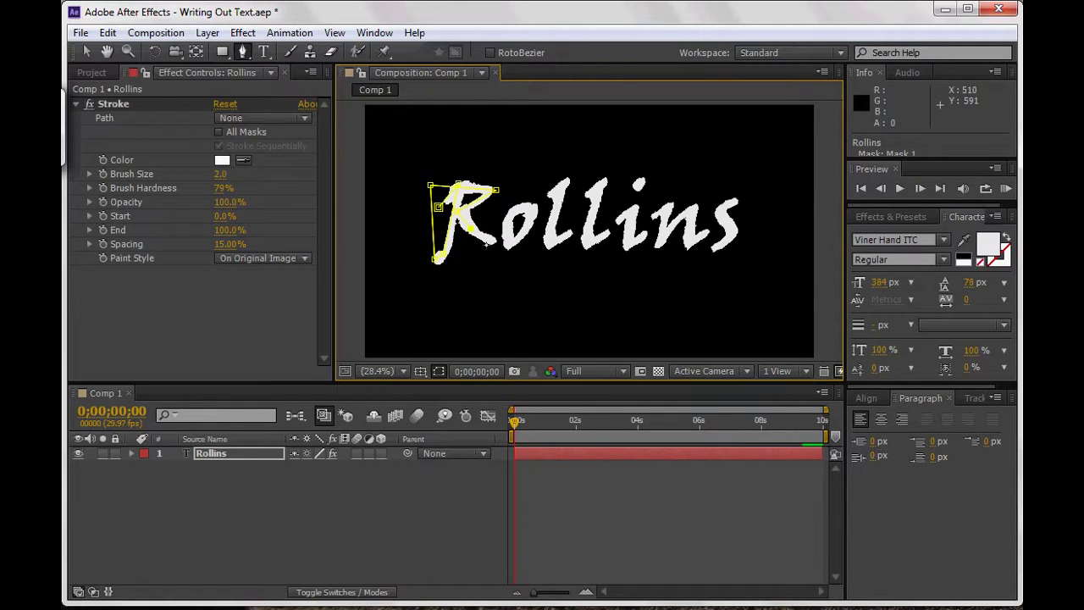
left_click(493, 242)
Extend Mask 1 from the R around the o, undoing stray points
left_click(506, 159)
left_click(534, 165)
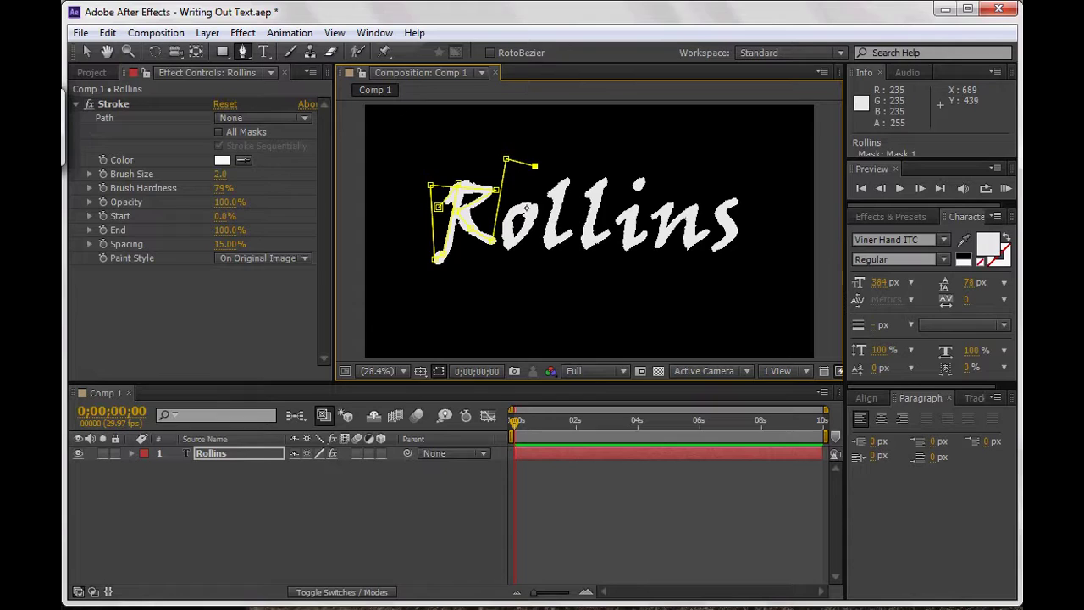
left_click_drag(523, 205, 507, 219)
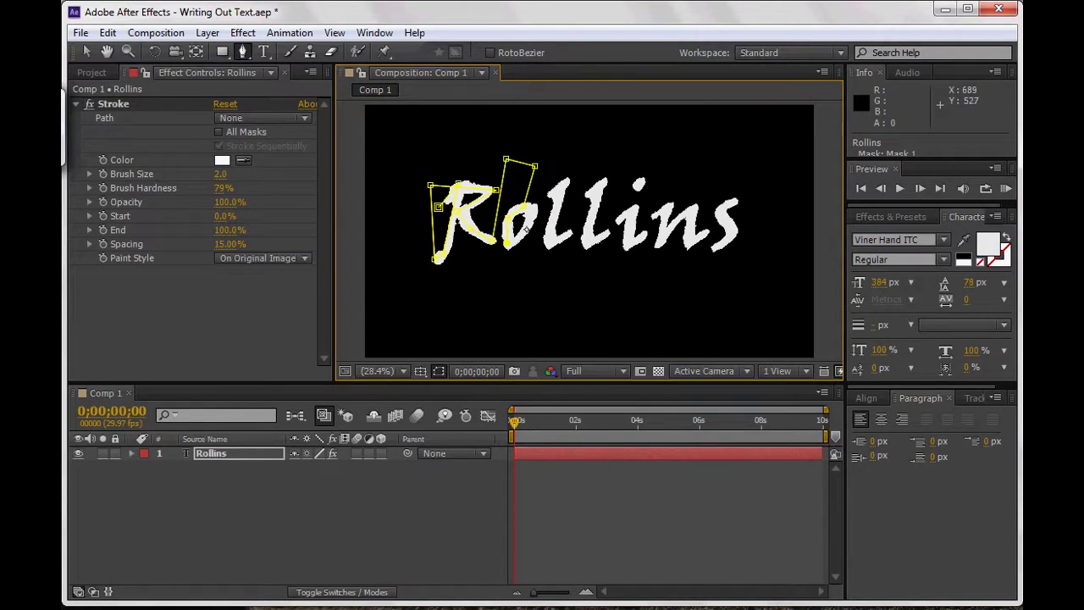
left_click(530, 207)
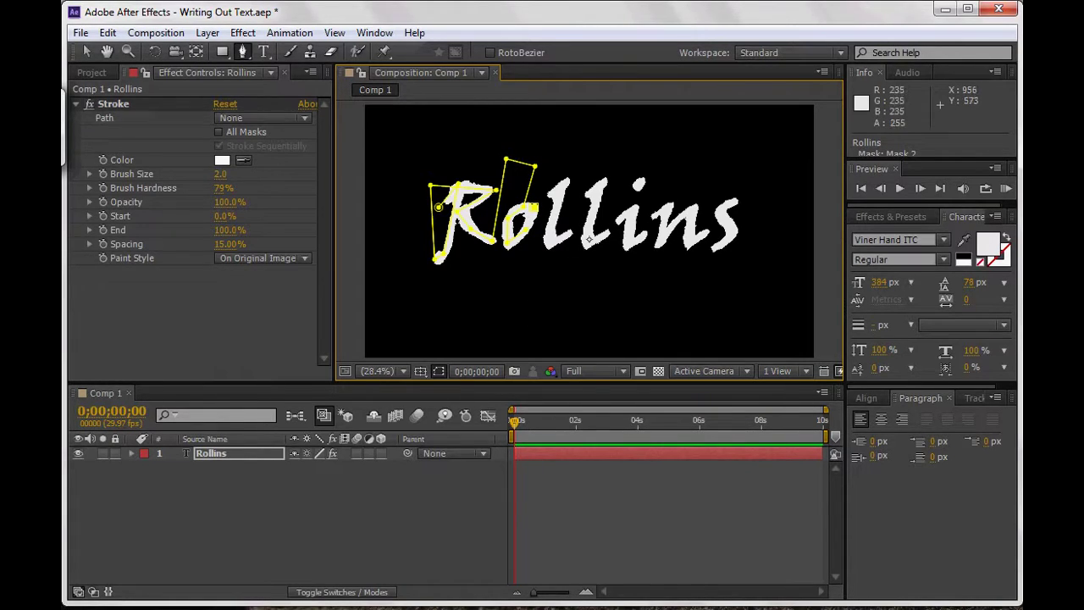
key("ctrl+z")
key("ctrl+z")
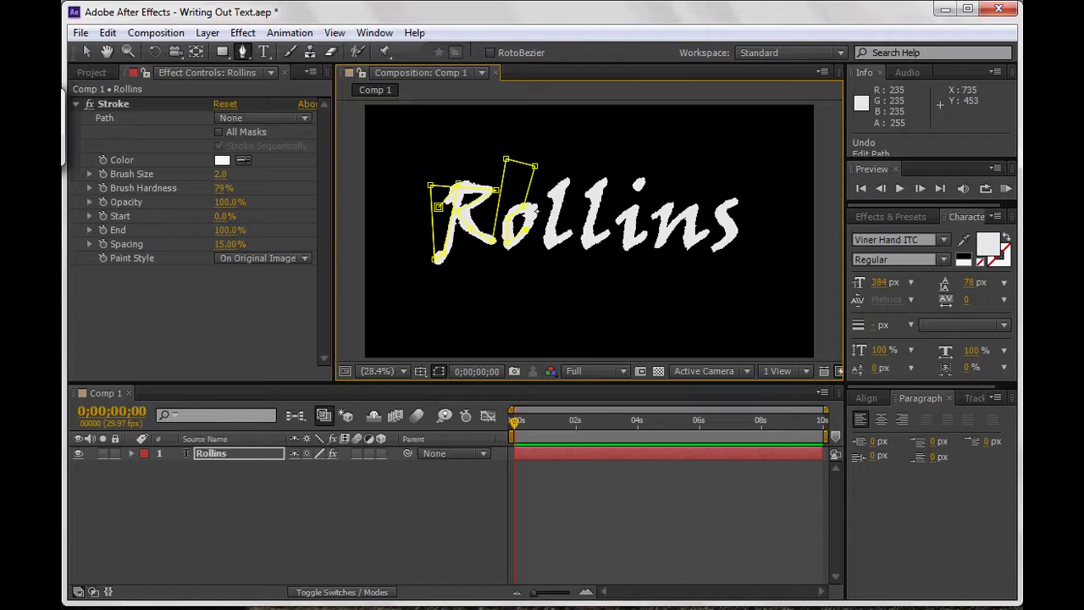
left_click(535, 210)
key("alt")
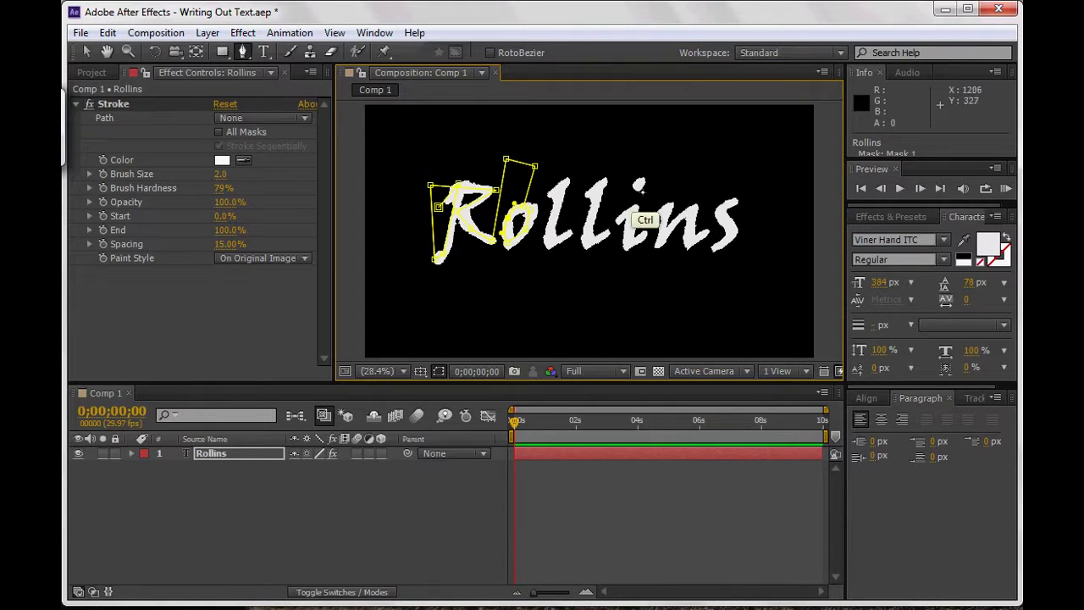
key("ctrl+z")
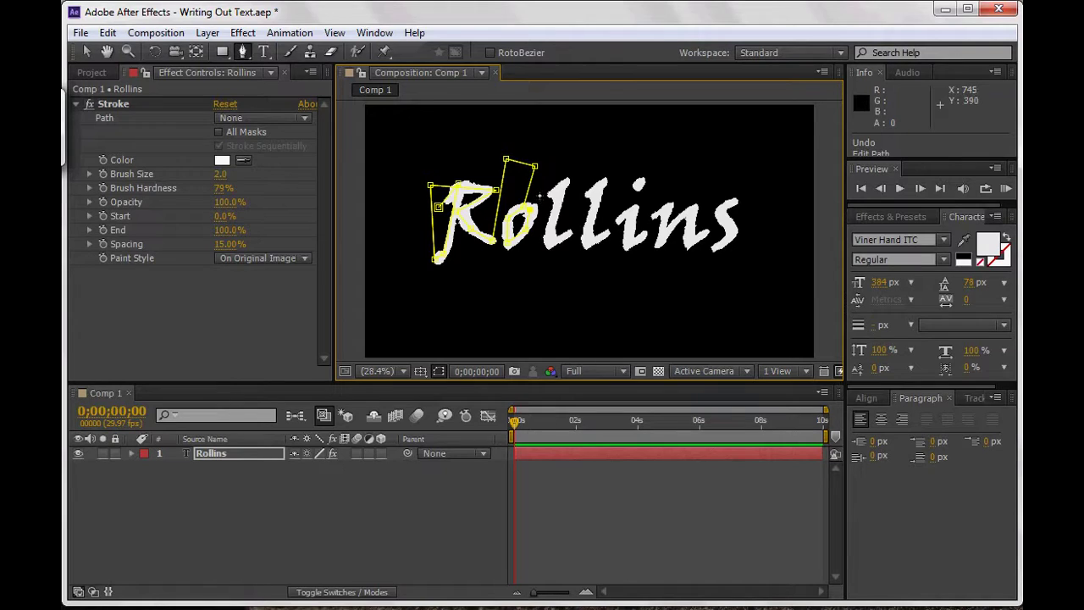
Continue Mask 1 over both l's and the i, then down through the final s
left_click(539, 188)
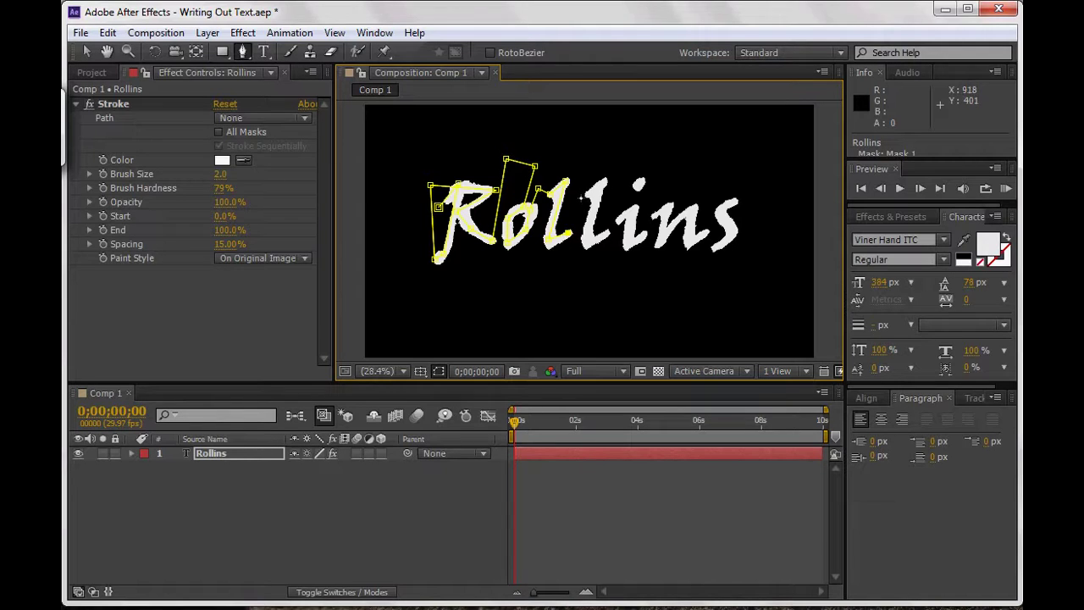
left_click(578, 198)
left_click(601, 182)
left_click(645, 200)
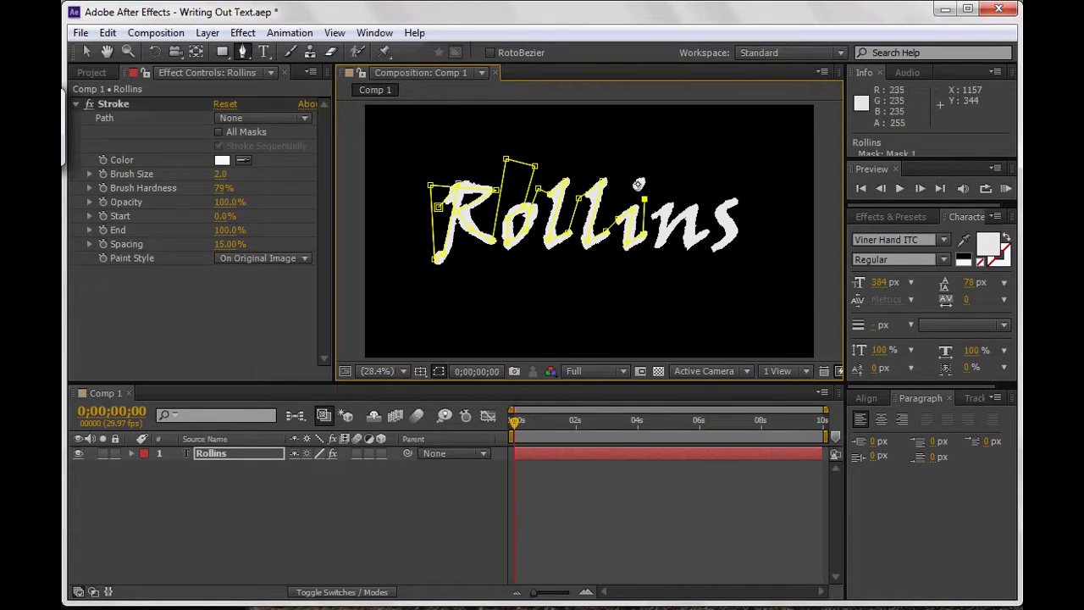
left_click(639, 184)
left_click(669, 208)
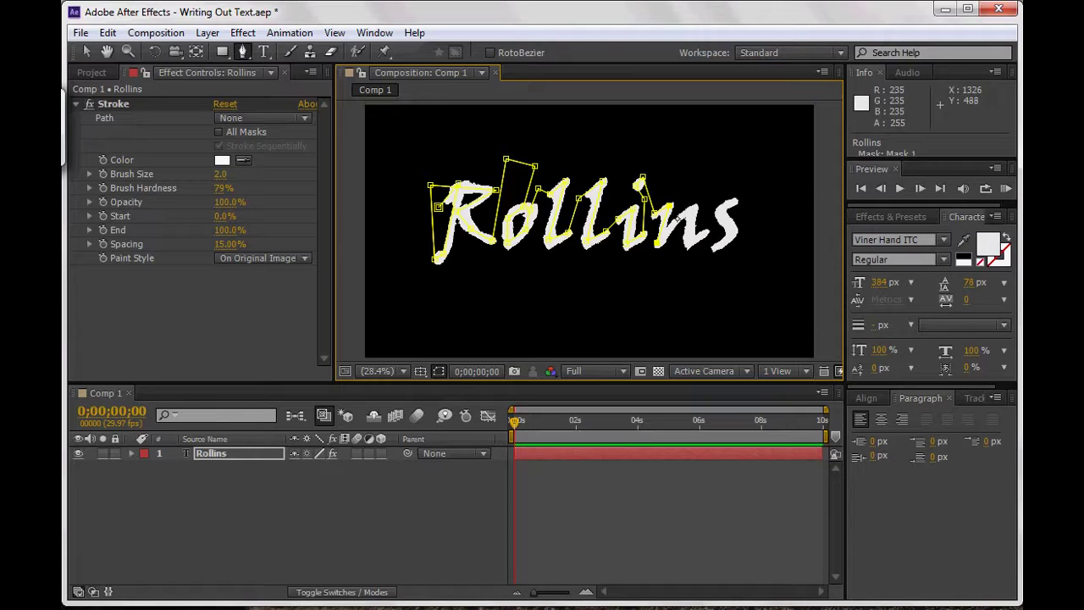
left_click(692, 241)
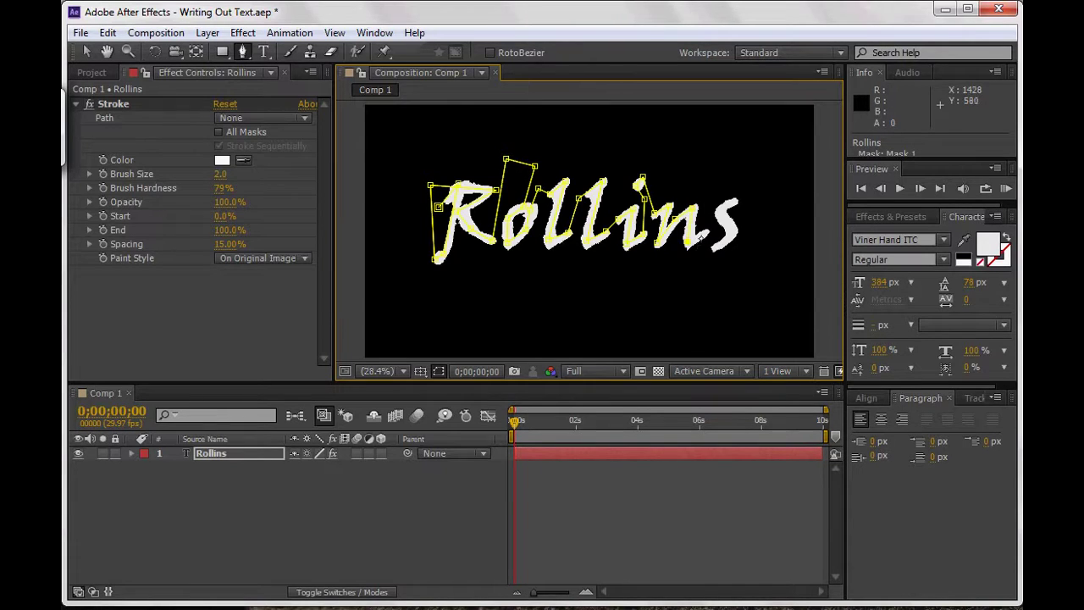
left_click(700, 174)
left_click(748, 174)
left_click(720, 208)
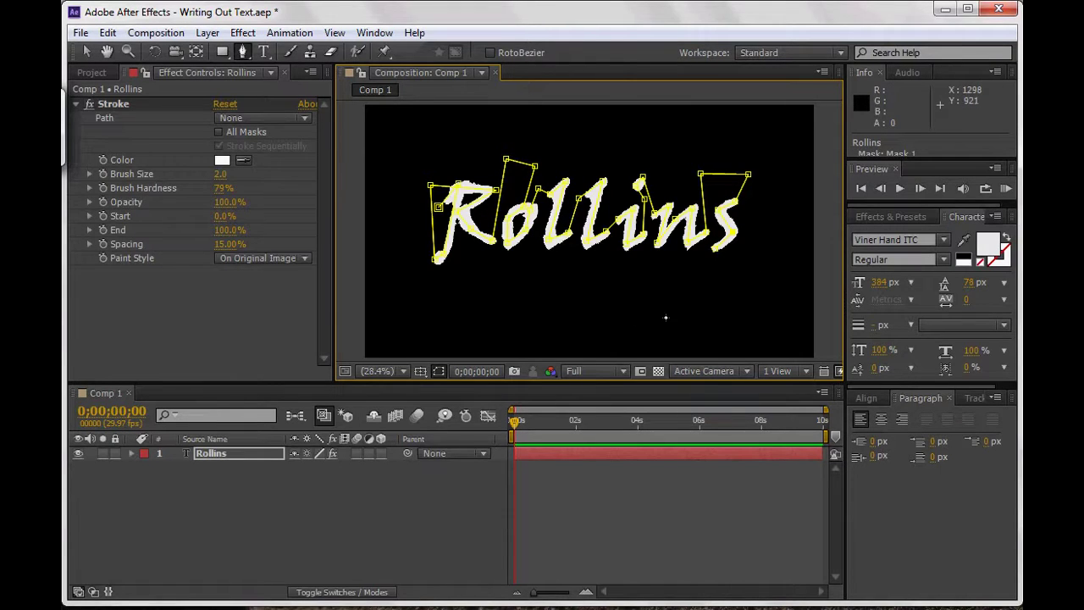
Set the Stroke Path to Mask 1 and its Paint Style to Reveal Original Image
left_click(272, 121)
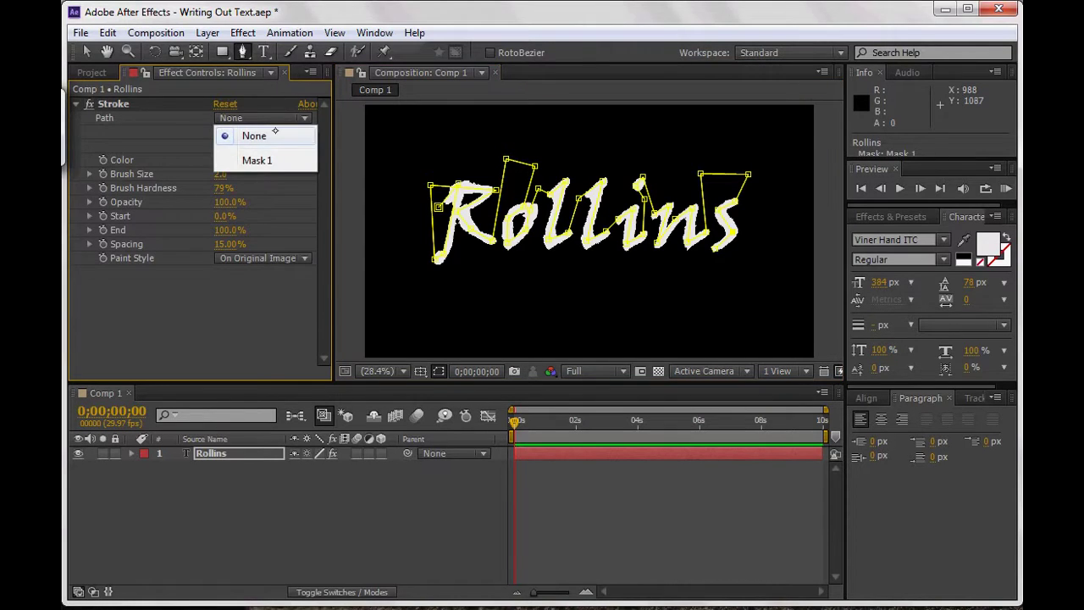
left_click(270, 159)
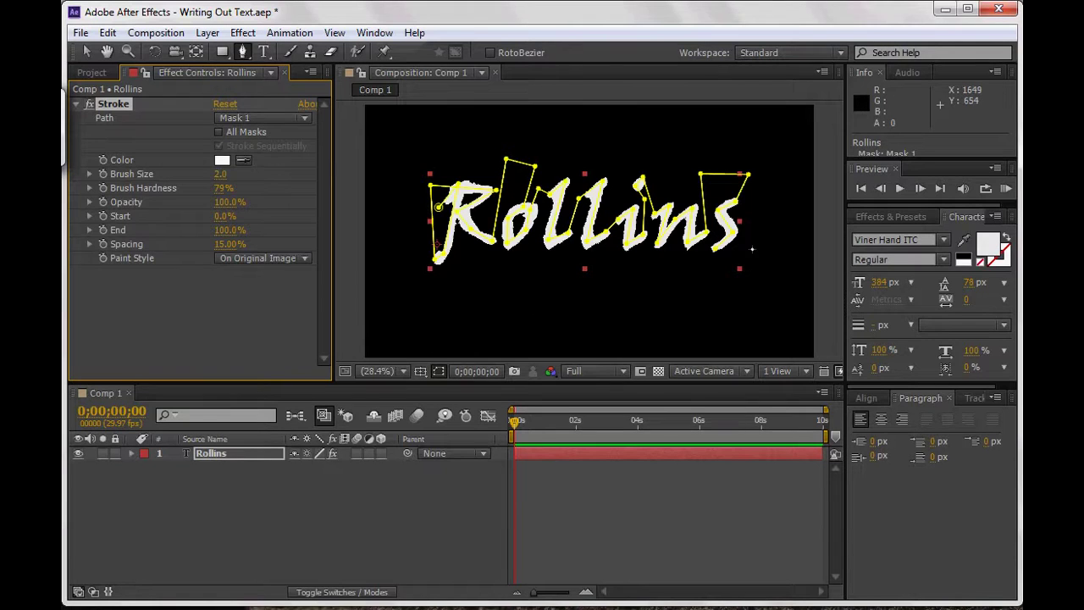
left_click(752, 246)
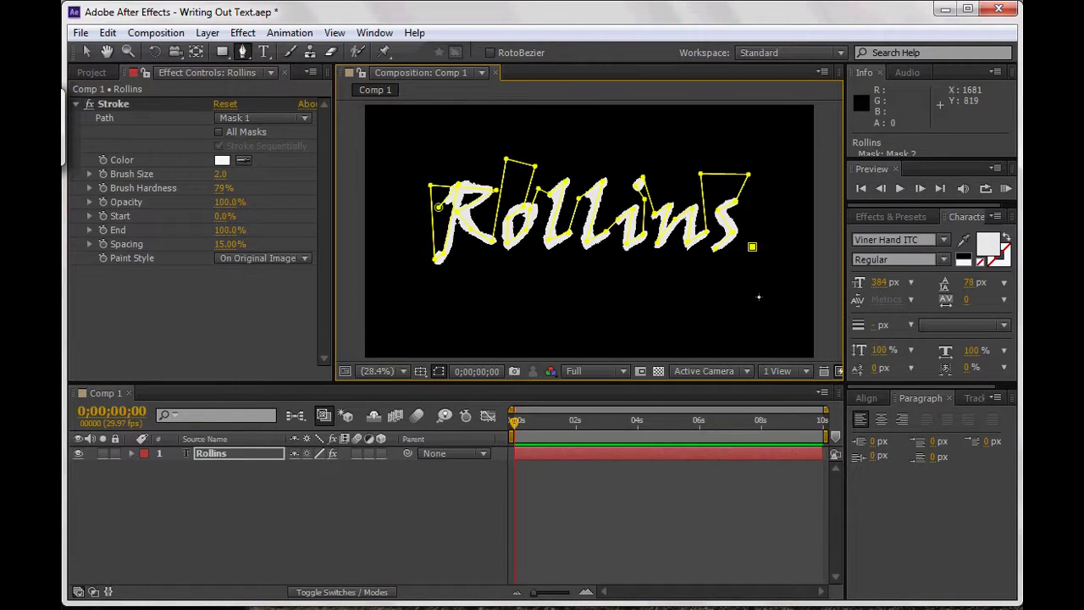
key("ctrl+z")
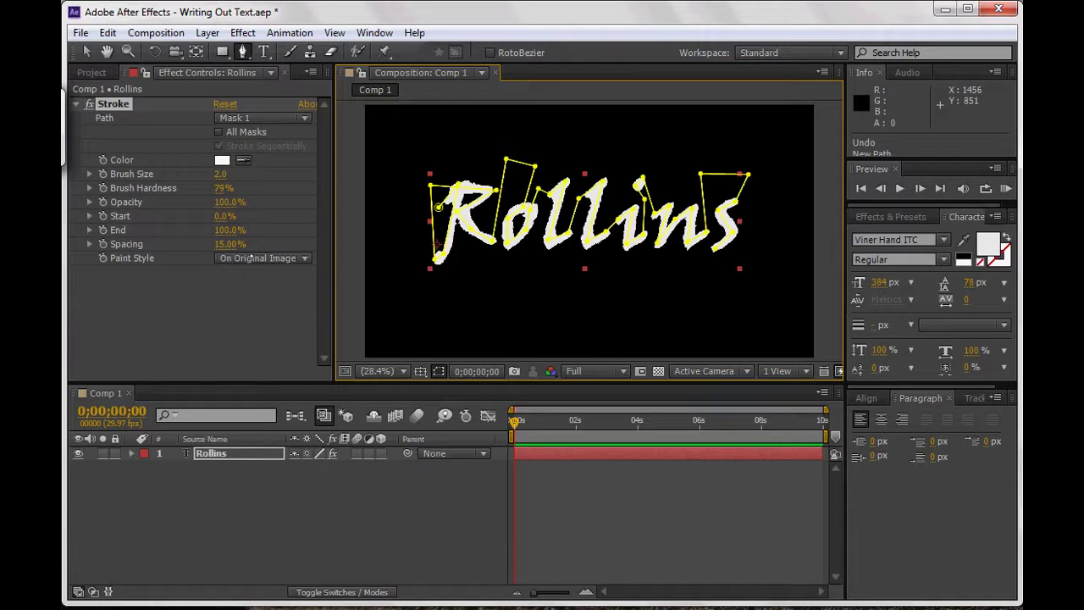
left_click(271, 259)
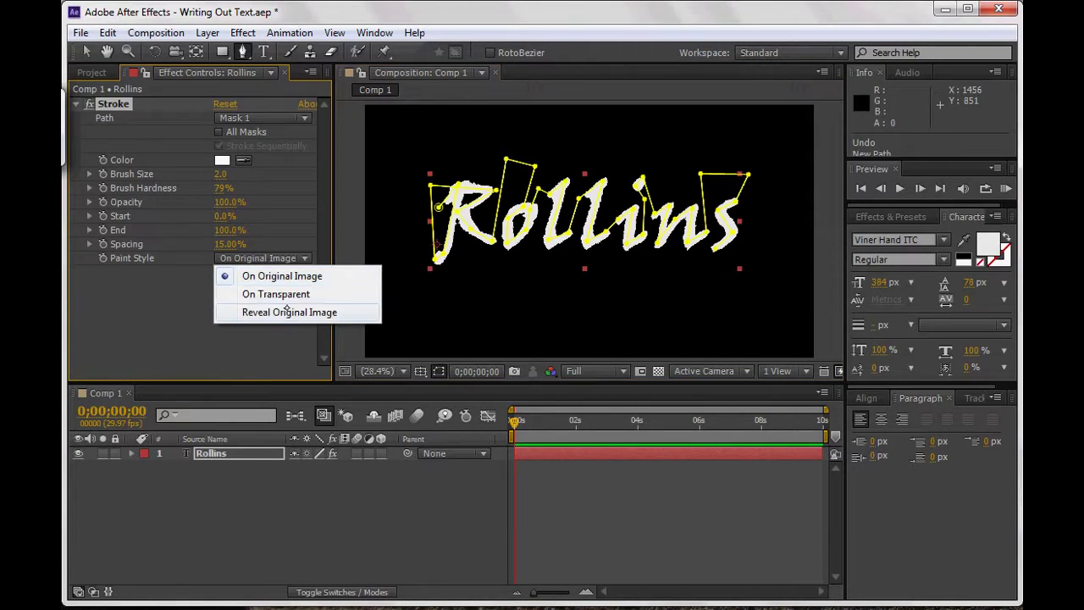
left_click(287, 312)
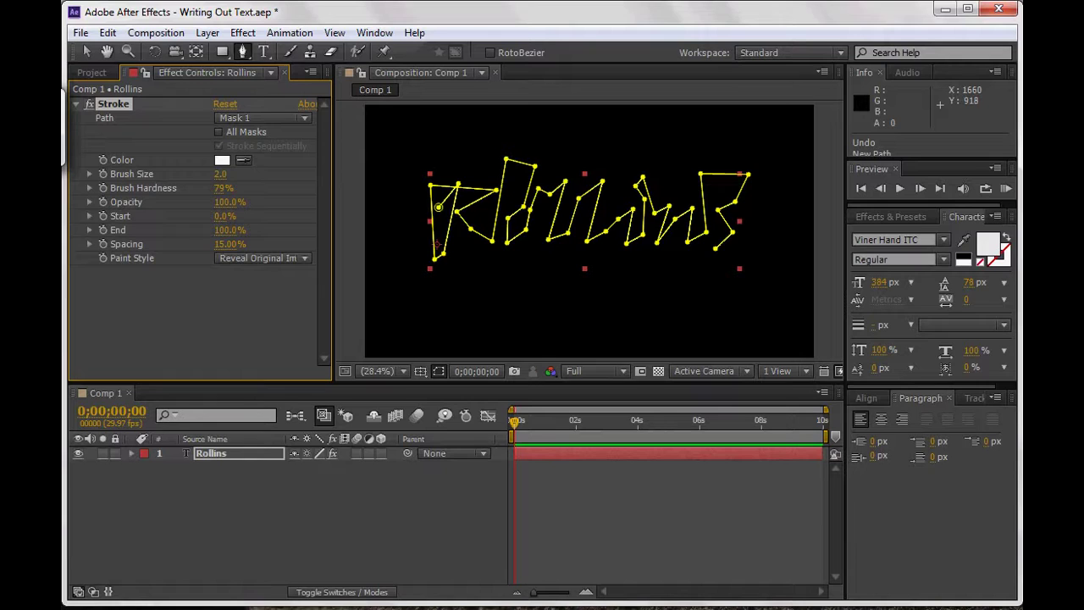
Test Stroke Start at 65%, reset it to 0%, and raise Brush Size to 32.9
left_click(222, 216)
type("65")
key("Return")
left_click_drag(298, 216, 329, 220)
left_click_drag(223, 216, 190, 218)
left_click_drag(220, 174, 467, 161)
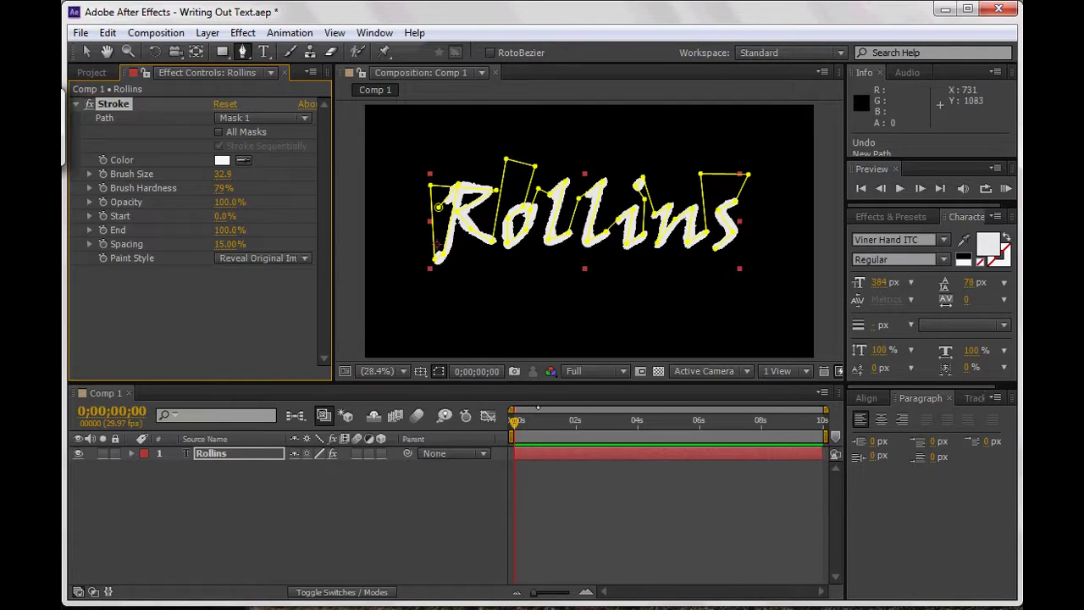
Keyframe Stroke End at 0;00;02;03, set it to 0% at 0;00;00;00, then preview
left_click_drag(514, 421, 578, 421)
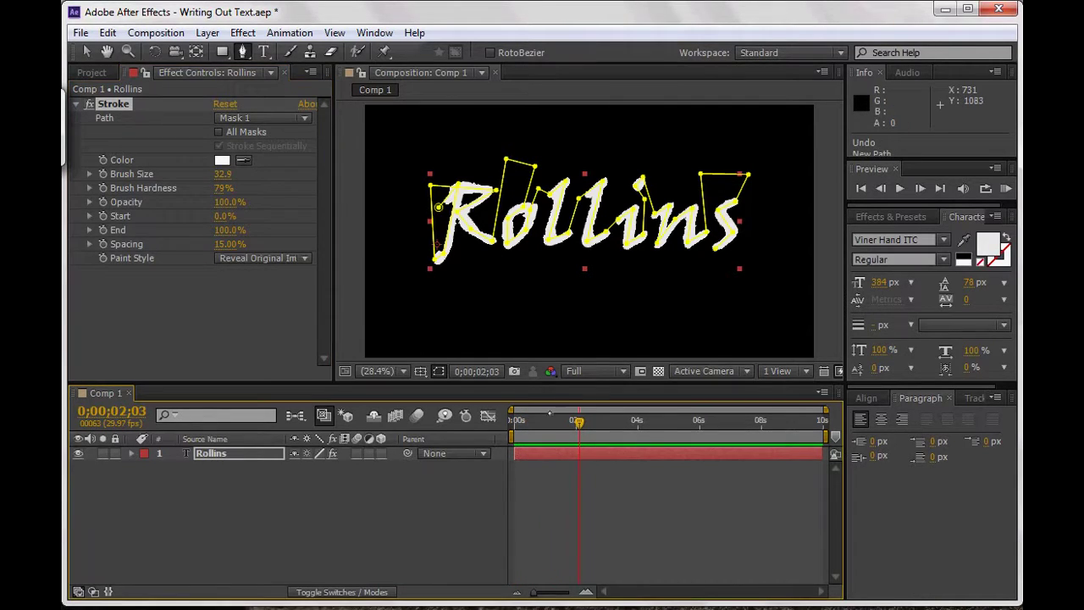
left_click(103, 229)
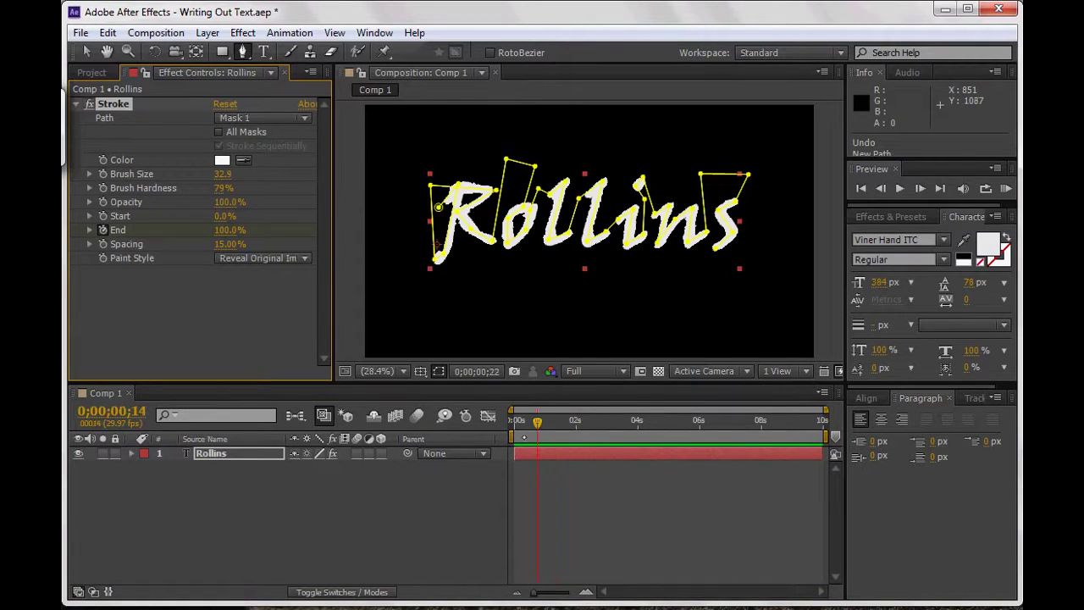
left_click(514, 420)
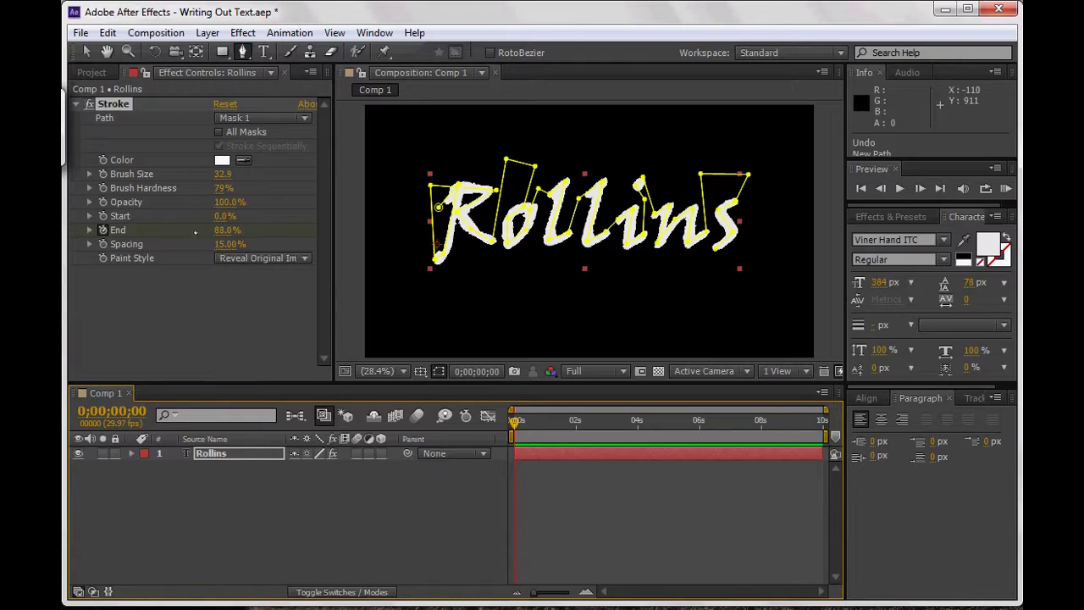
left_click_drag(227, 230, 138, 232)
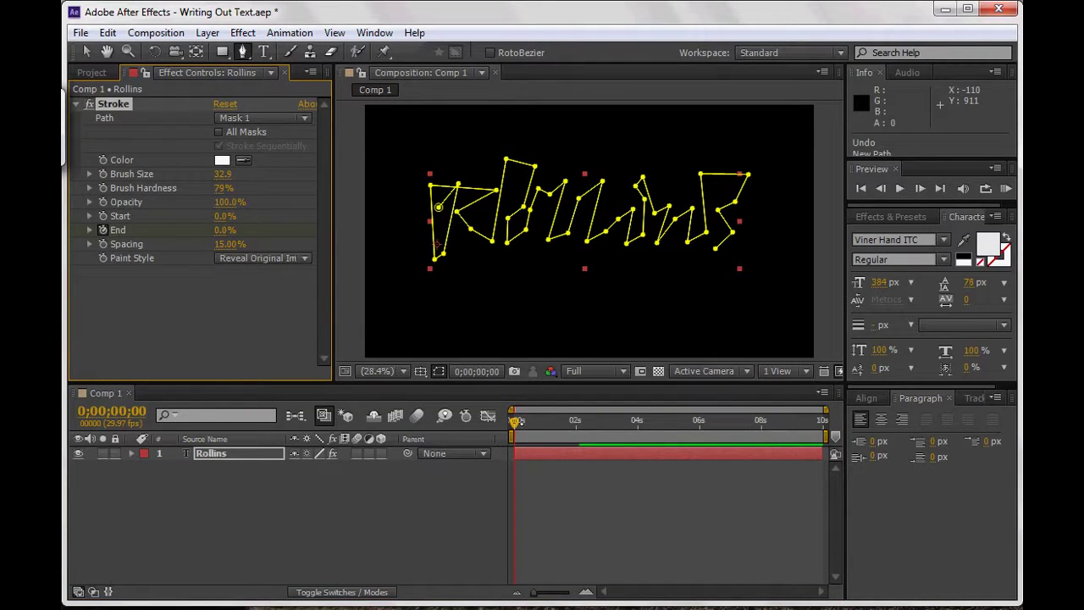
key("space")
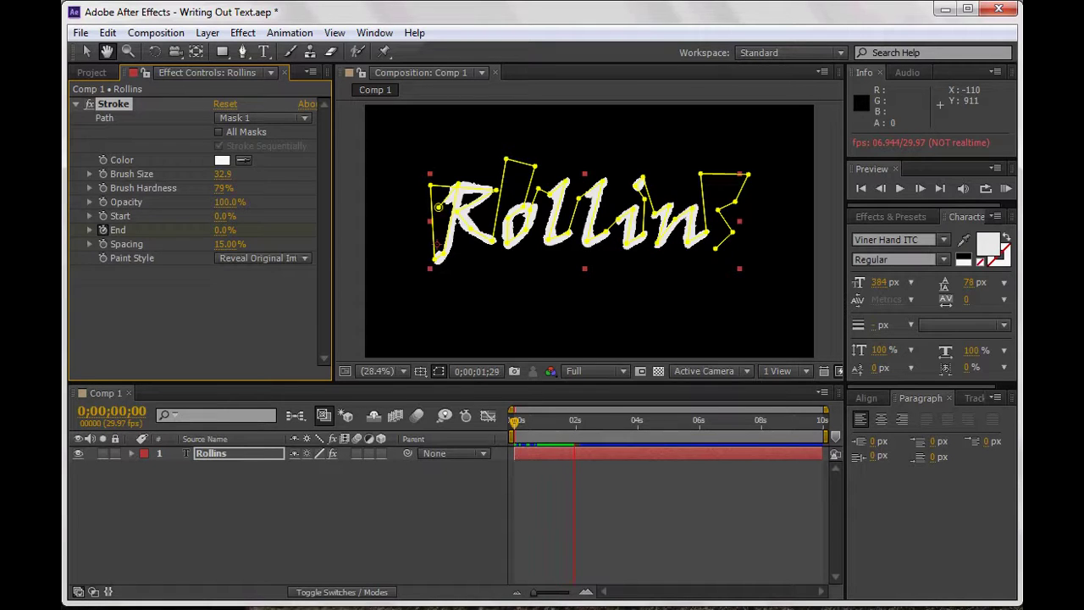
key("g")
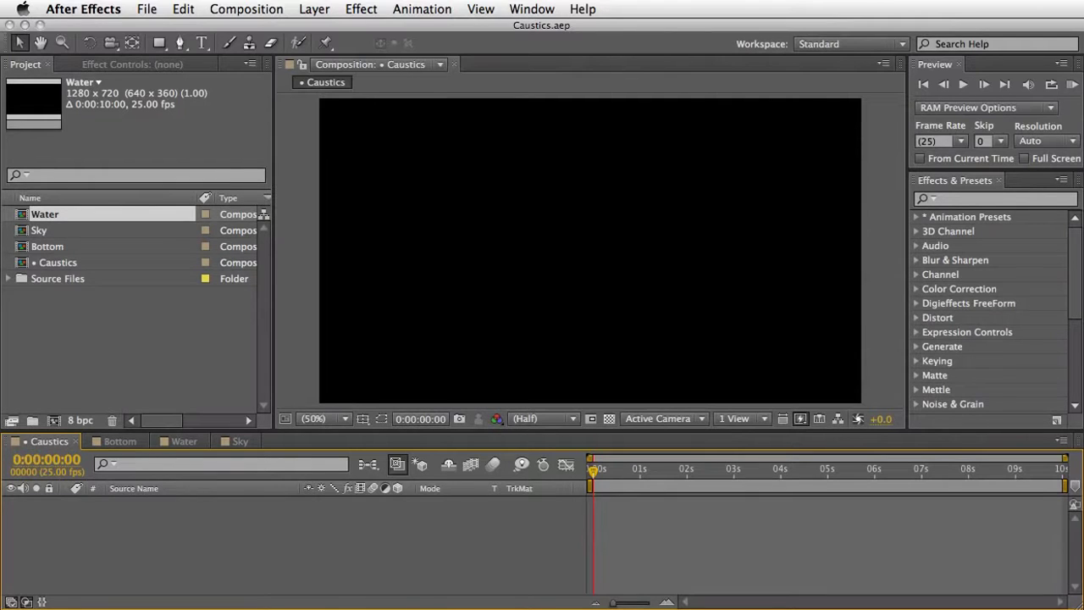
Start a new solid layer in the Caustics project with Cmd+Y
key("super+y")
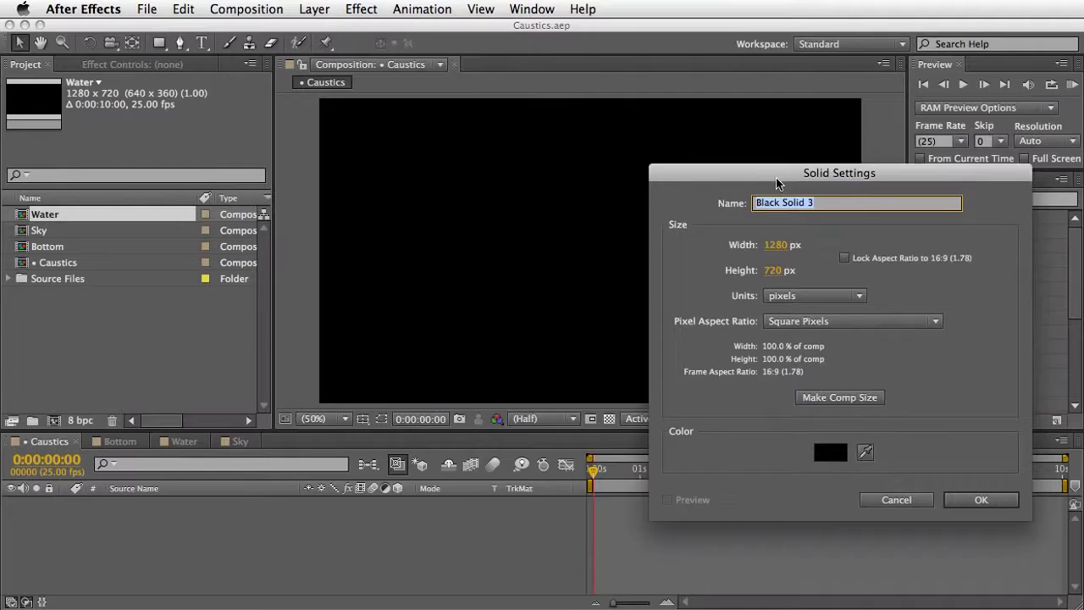
Make the new solid comp-sized at 1280×720 and add it as Black Solid 3
left_click_drag(776, 177, 462, 105)
left_click(540, 329)
left_click(701, 430)
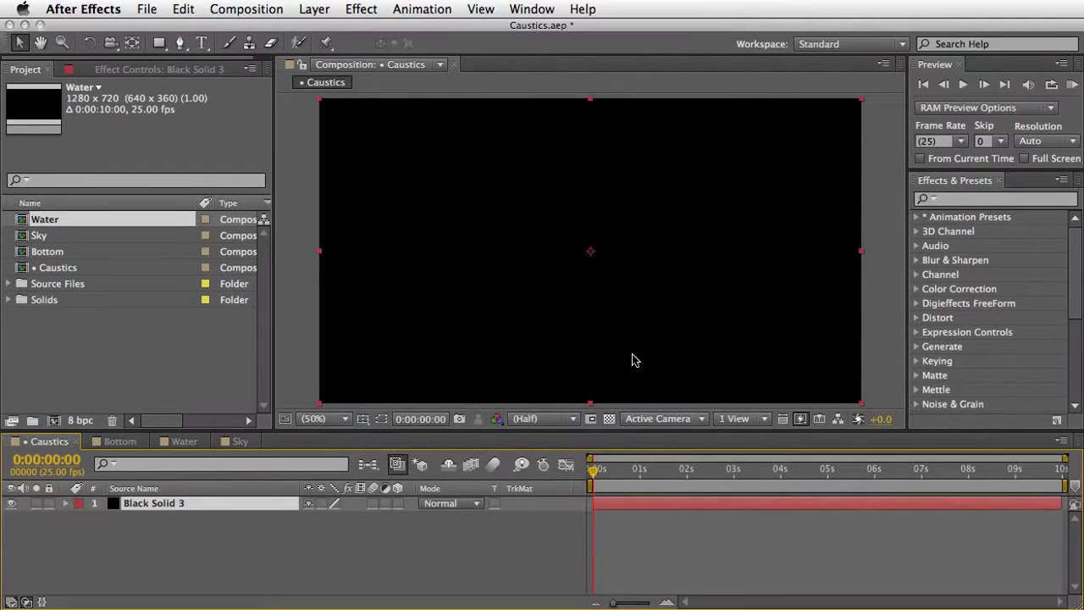
Apply Effect > Simulation > Caustics to Black Solid 3 and look over its settings
left_click(350, 8)
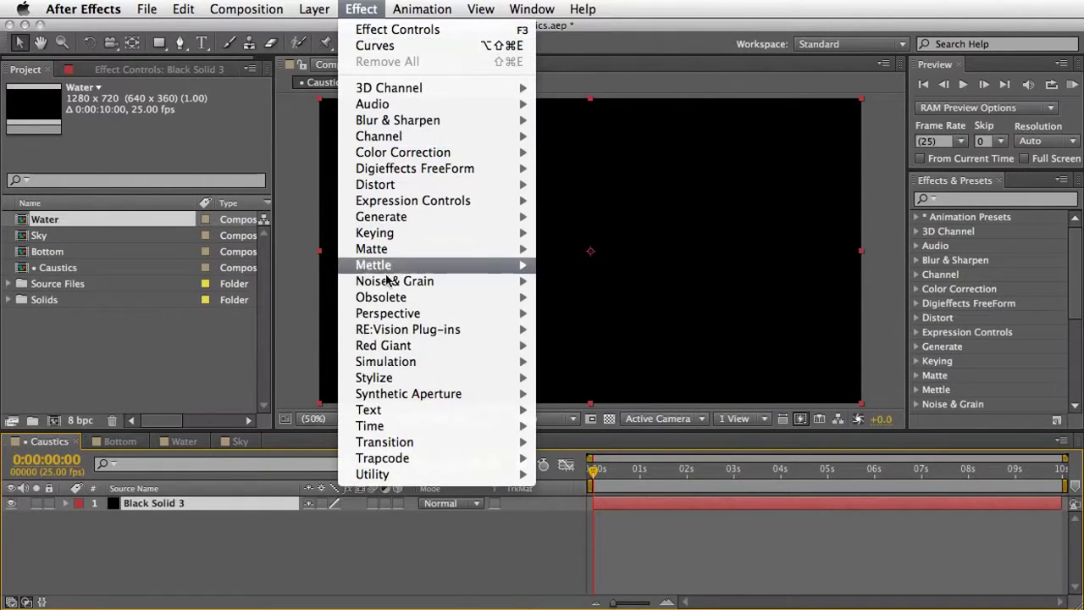
mouse_move(433, 364)
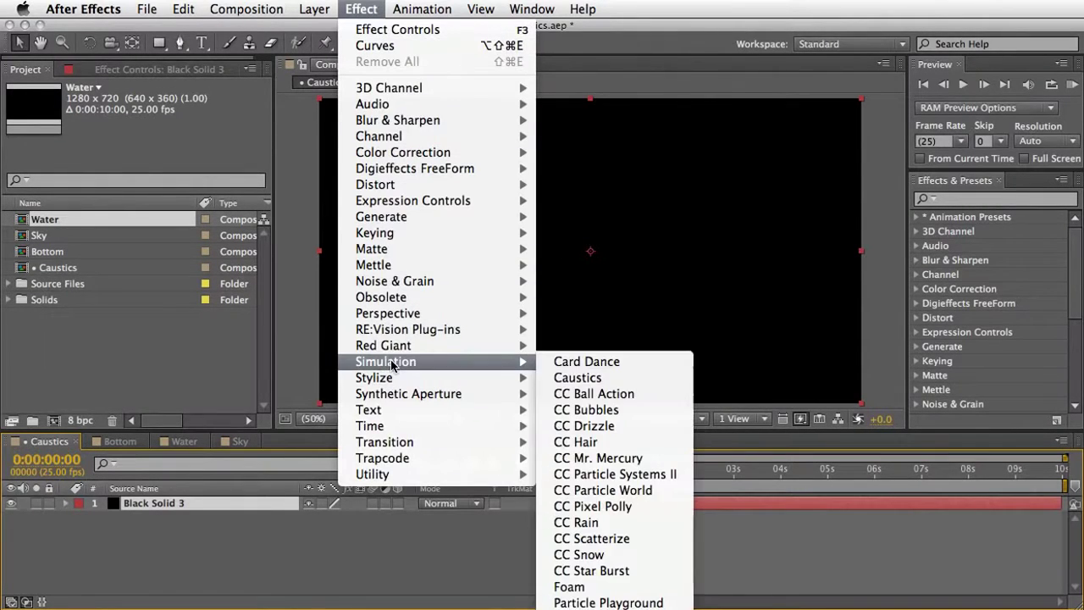
left_click(582, 378)
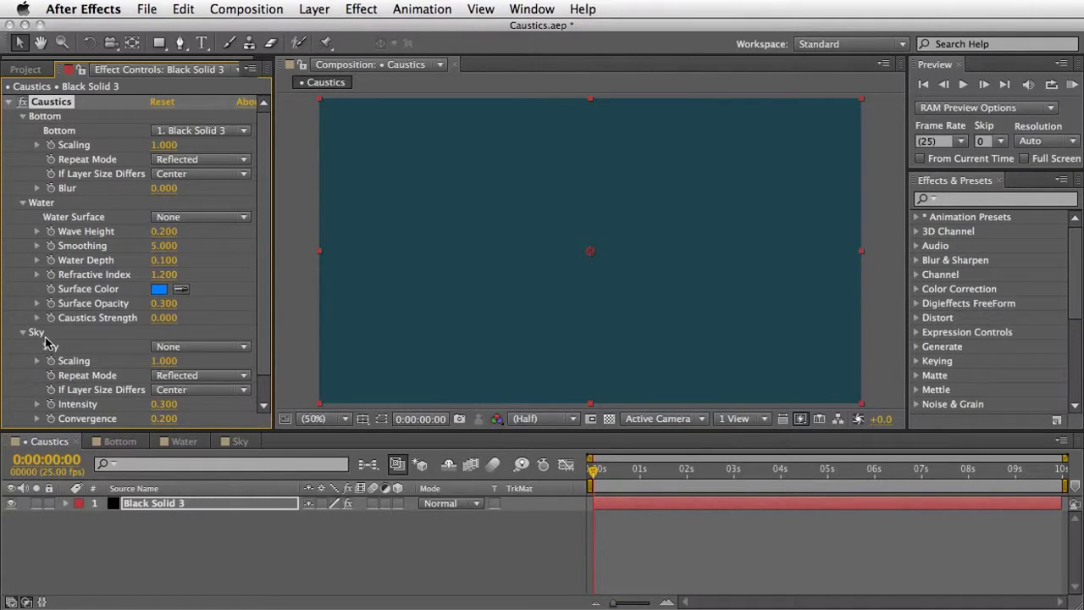
scroll(267, 312, "down", 2)
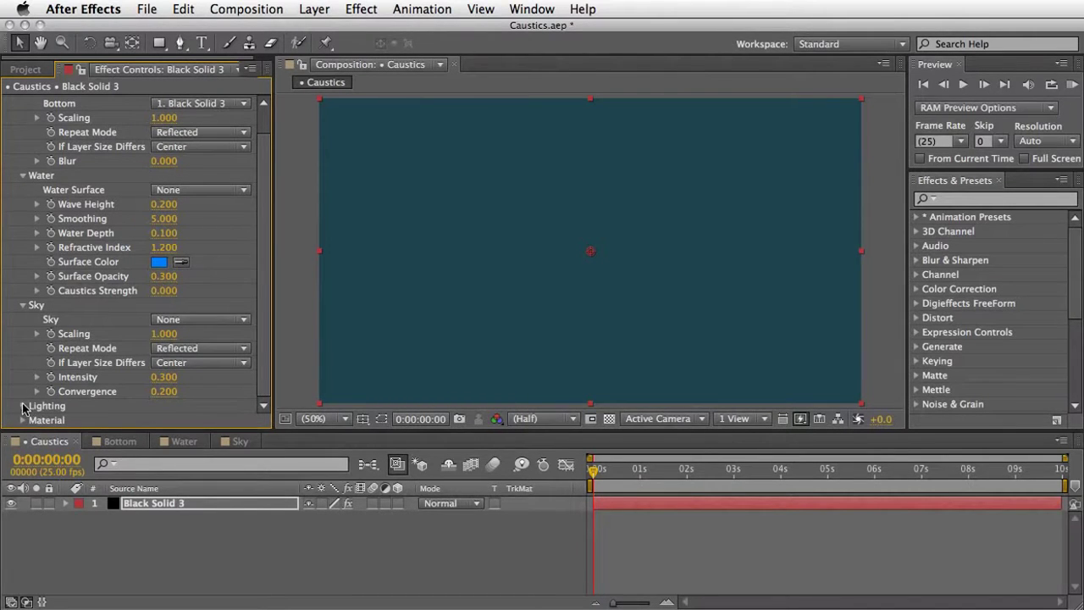
scroll(264, 144, "up", 2)
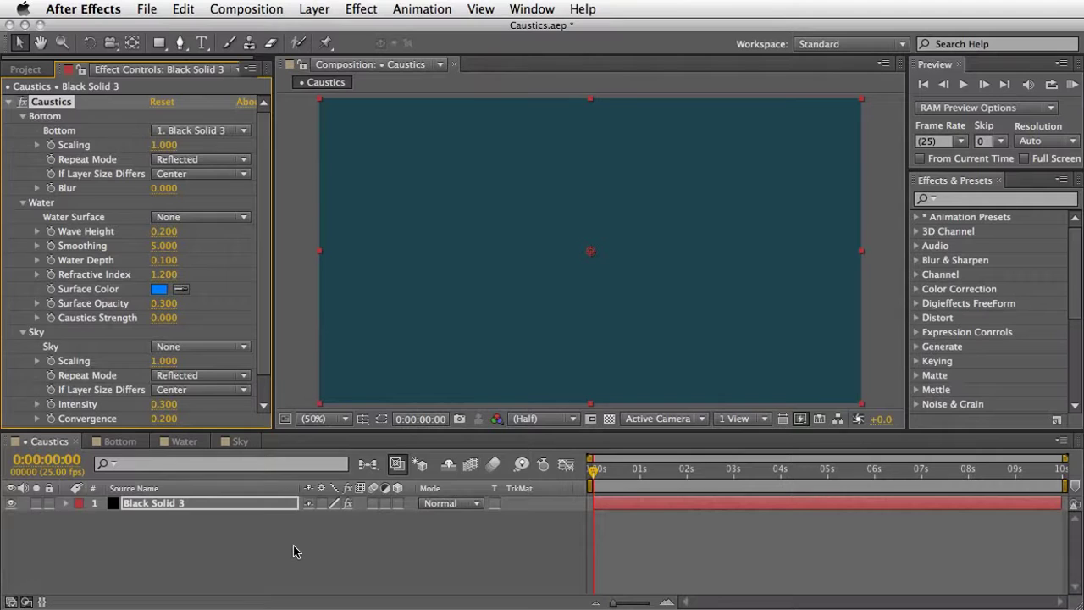
In the Bottom comp, enable CC RepeTile so Gray Doubts.jpg tiles across the frame, undoing an Expand Right test
left_click(117, 442)
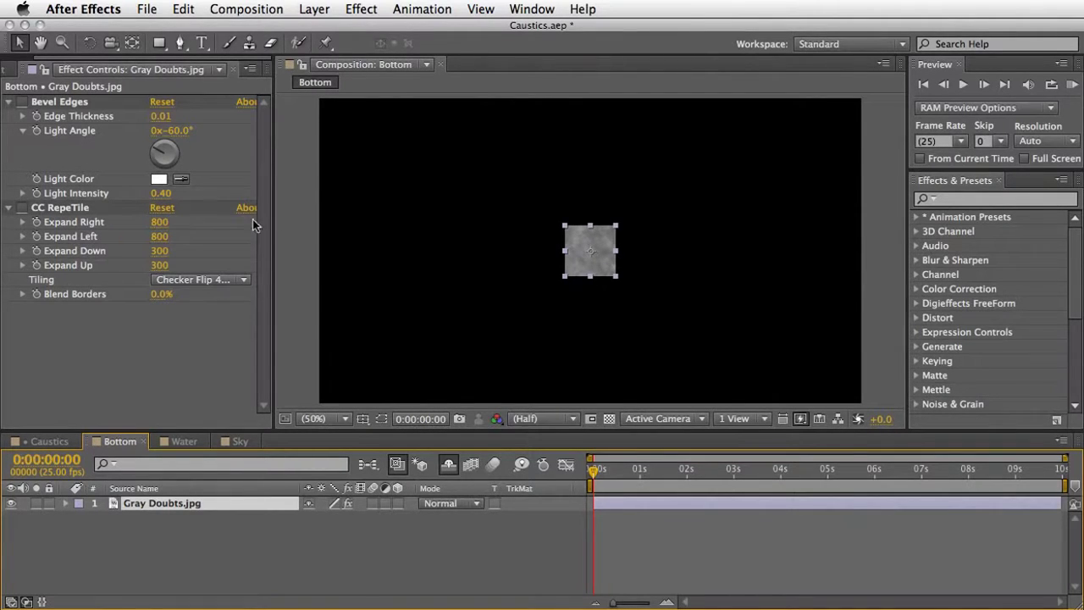
left_click(23, 105)
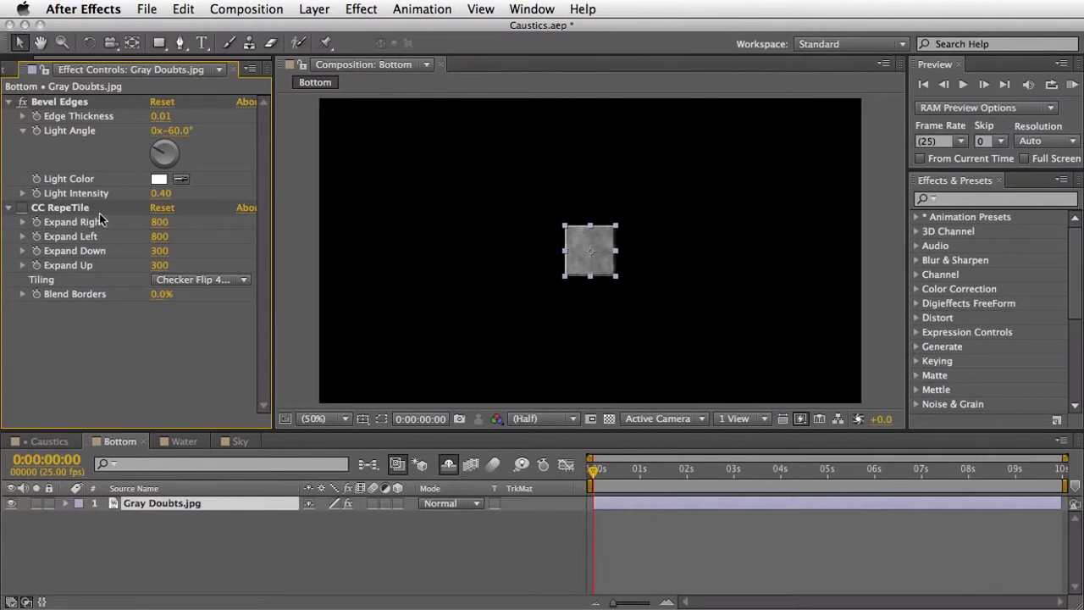
left_click(23, 207)
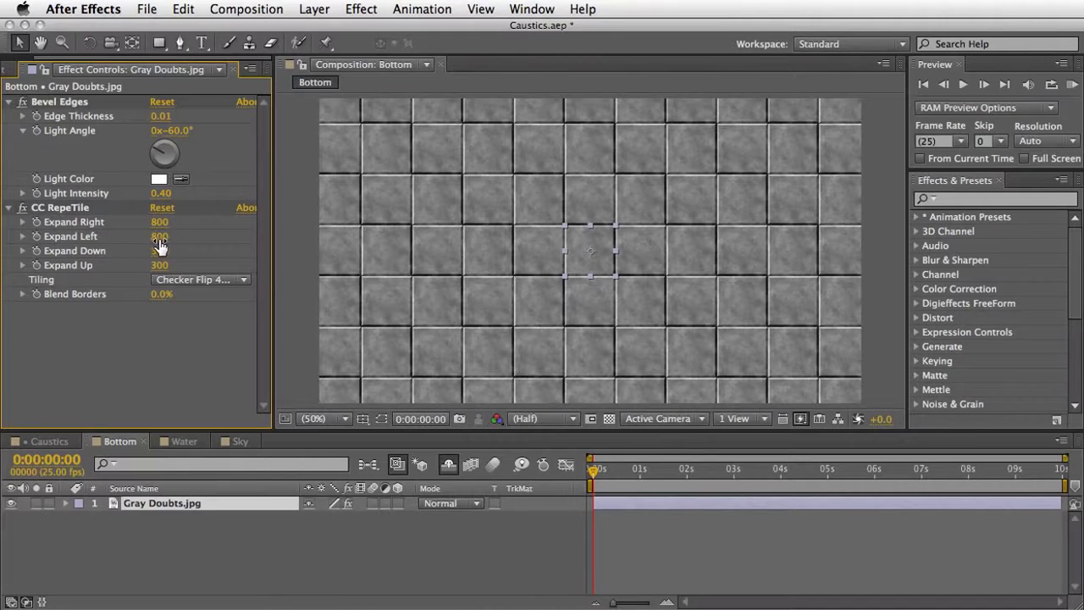
left_click_drag(151, 223, 115, 227)
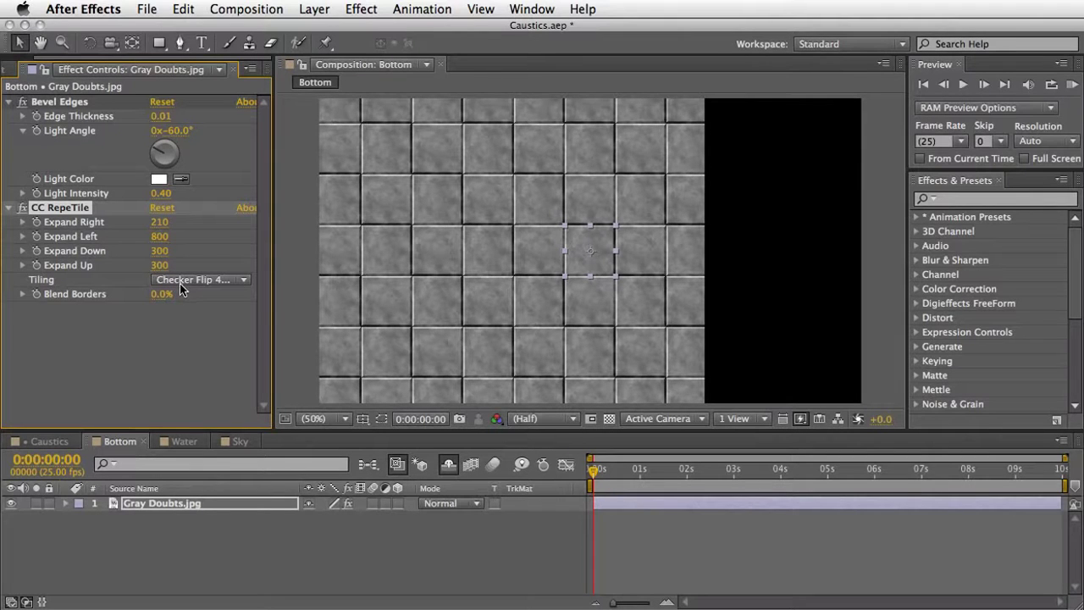
key("super+z")
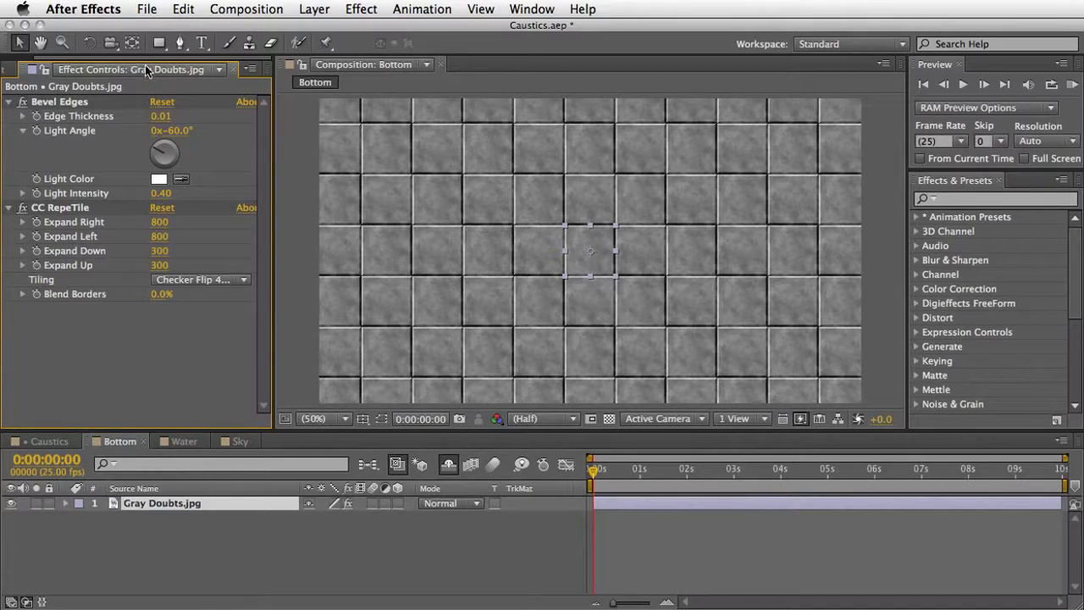
Add the Bottom comp as a layer in Caustics and delete the leftover Black Solid 3
left_click_drag(145, 57, 32, 73)
left_click(32, 70)
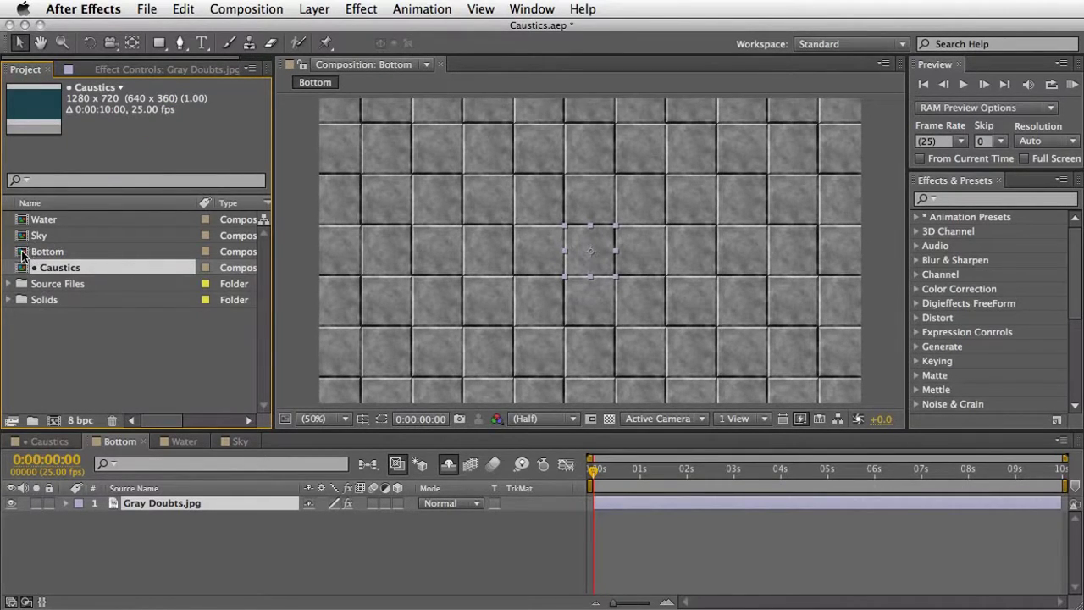
left_click_drag(31, 252, 26, 268)
left_click(150, 515)
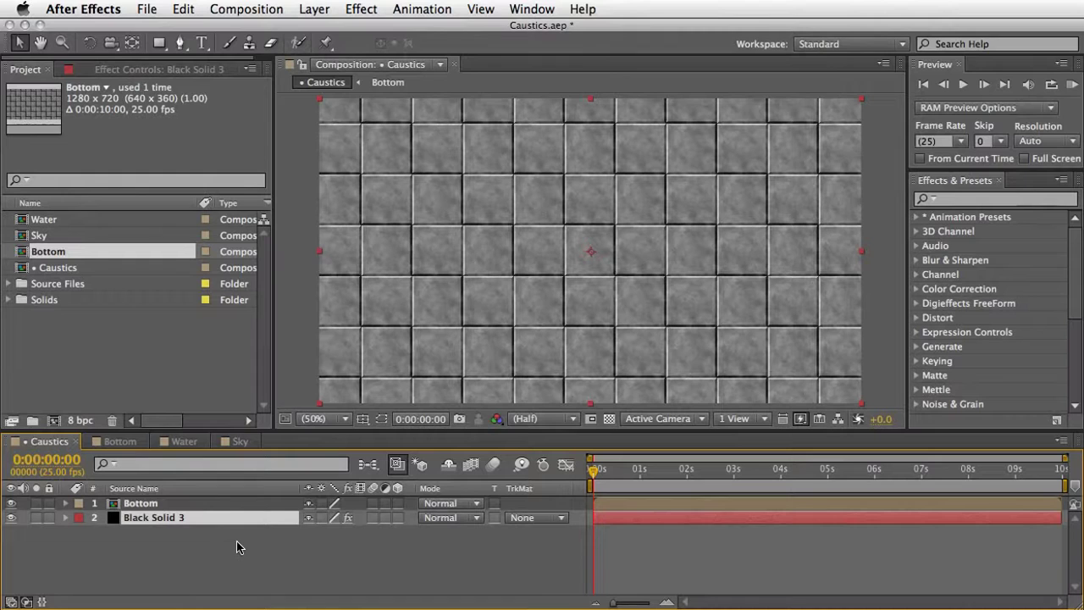
key("Delete")
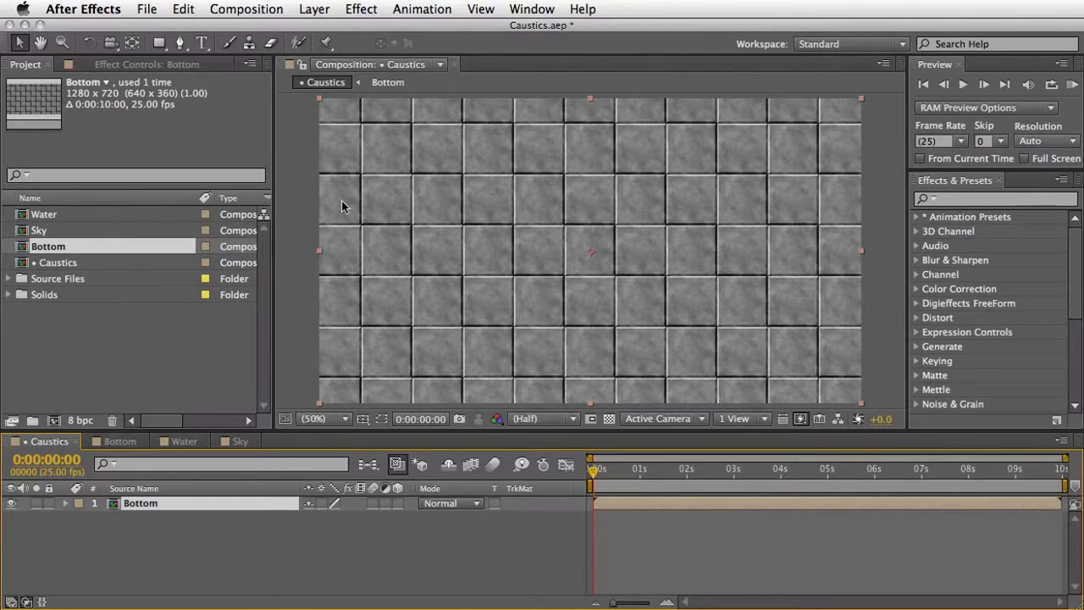
Apply Caustics to the Bottom layer and scrub through time to check the blue floor
left_click(361, 8)
left_click(379, 46)
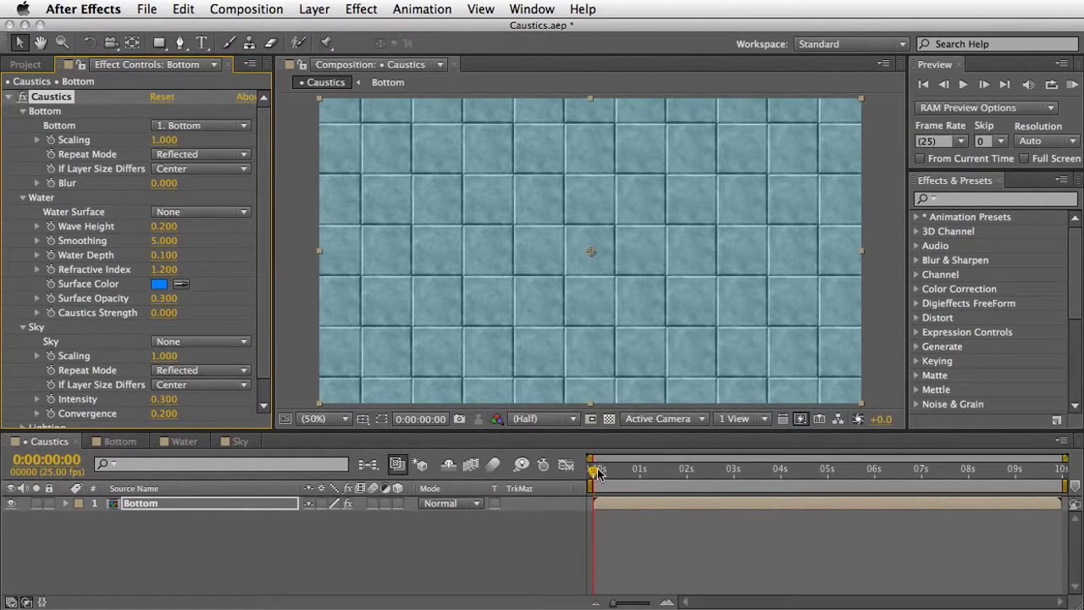
left_click_drag(597, 472, 566, 482)
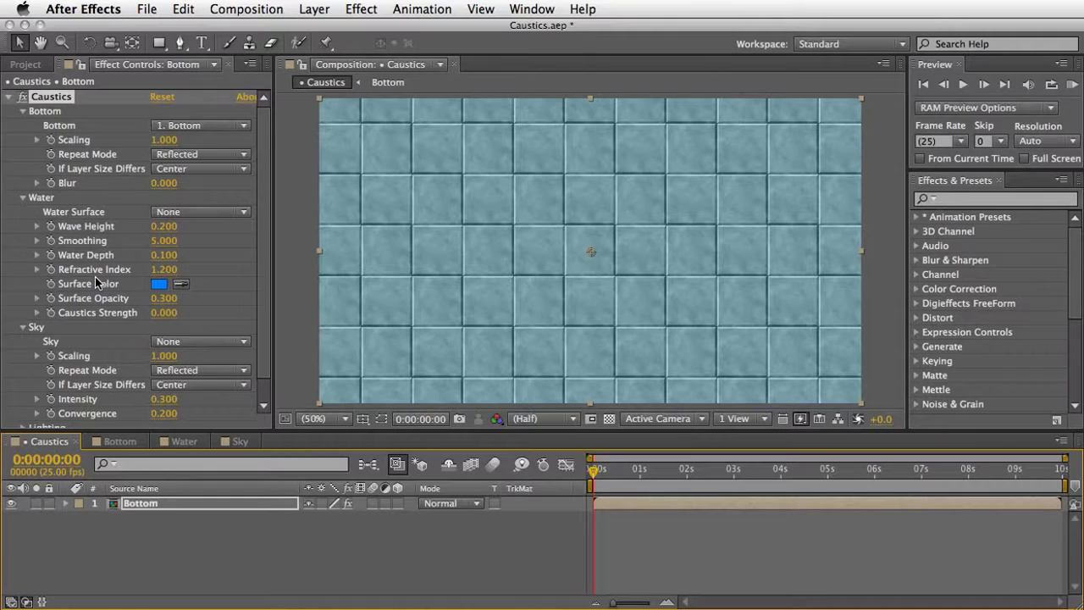
Add a new black solid to the Water comp and apply Fractal Noise to it
left_click(185, 441)
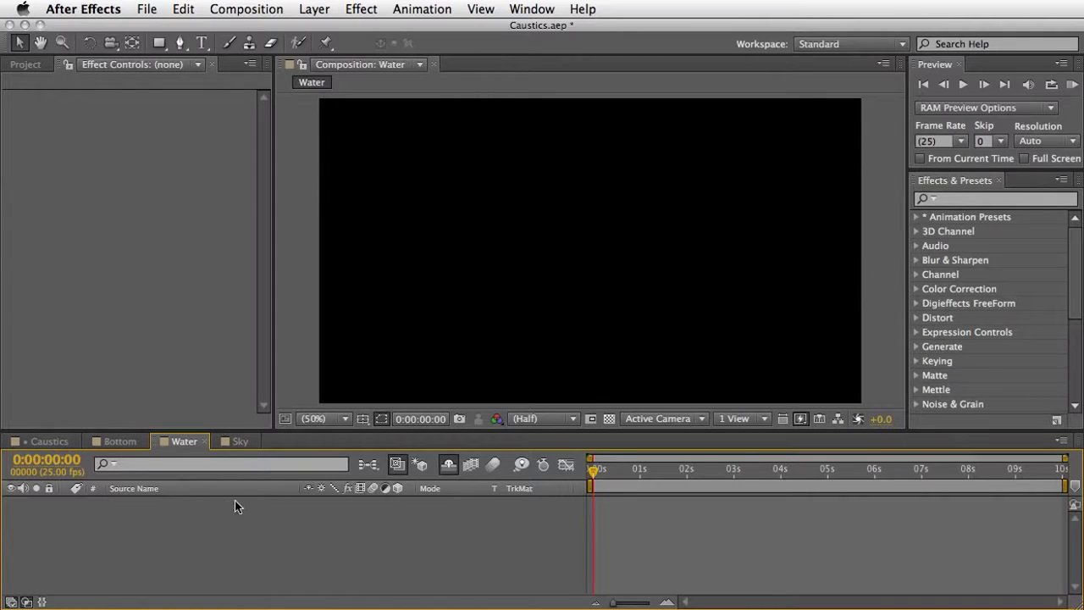
key("super+y")
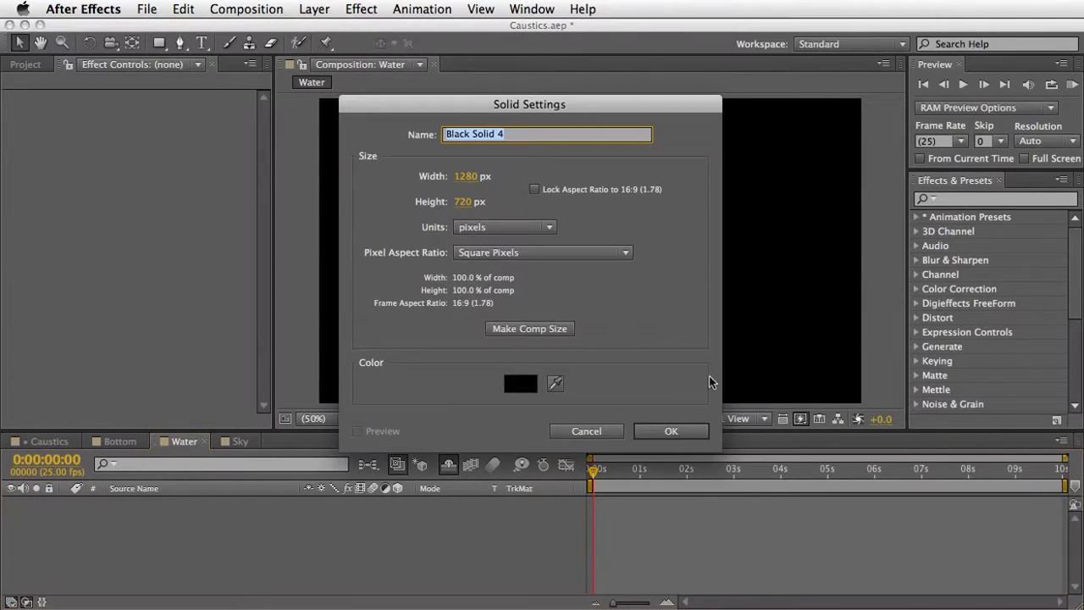
left_click(669, 431)
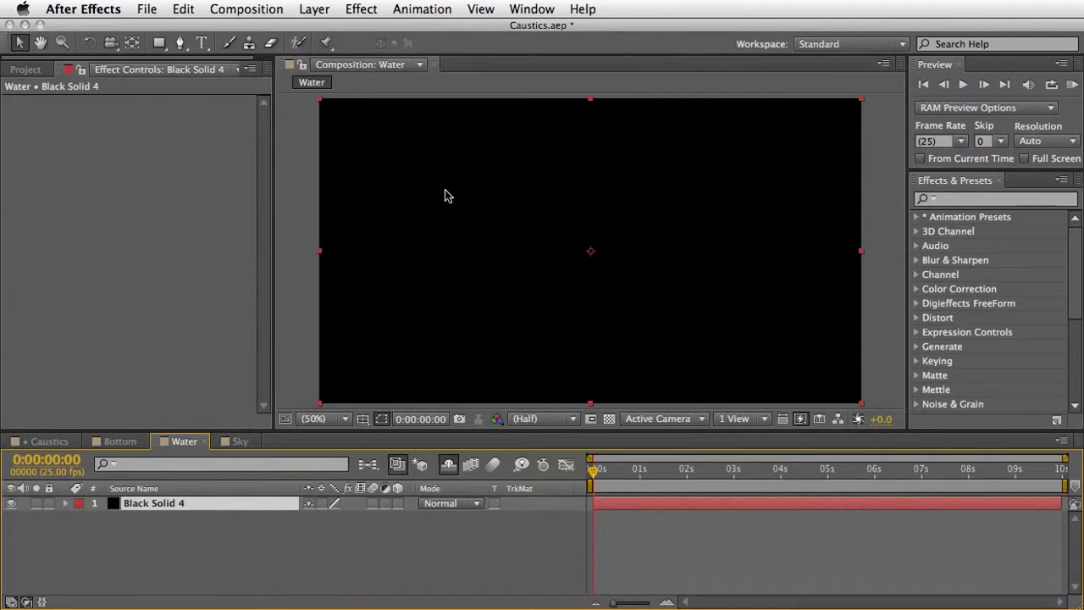
left_click(358, 10)
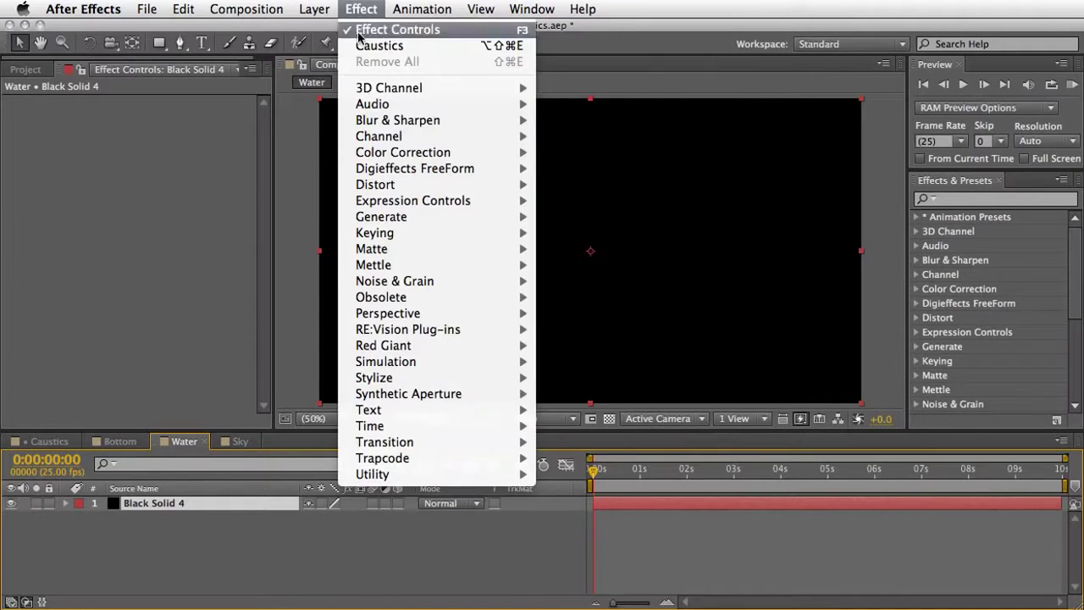
mouse_move(382, 289)
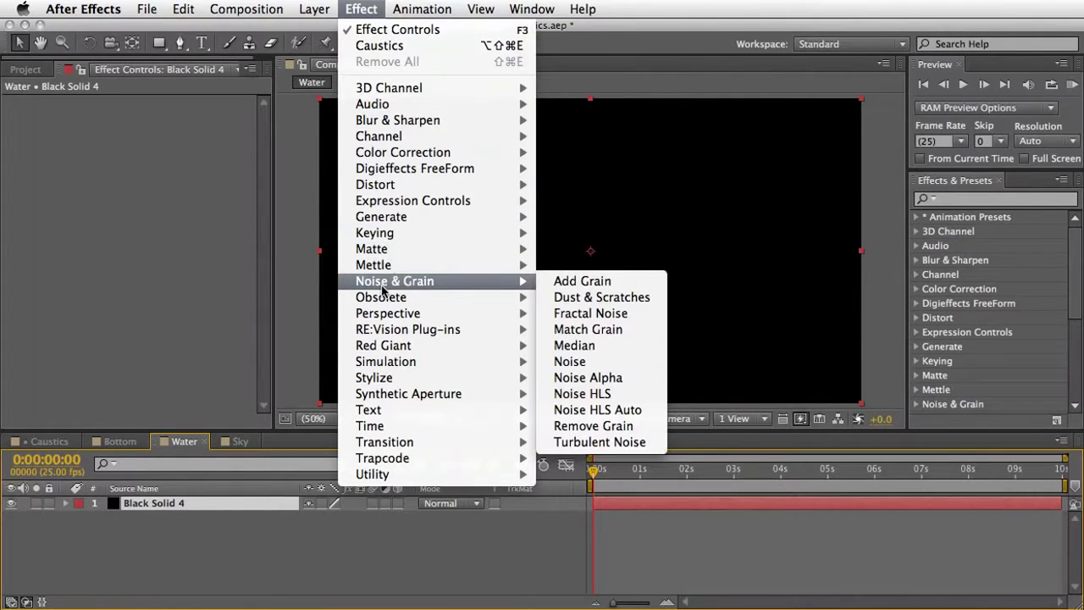
left_click(614, 314)
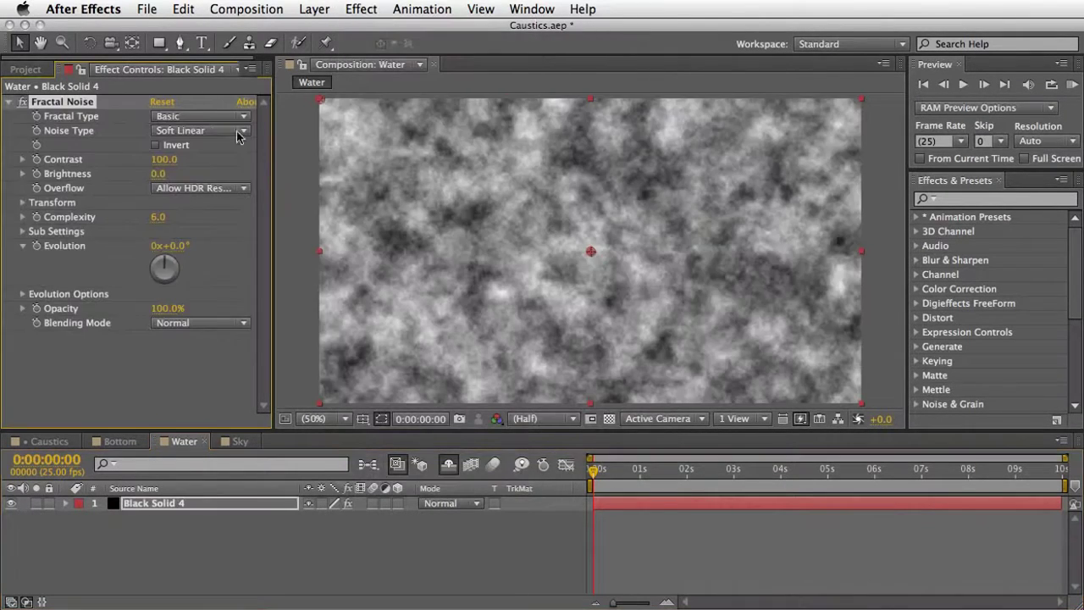
Set the Fractal Noise type to Swirly and its Scale to 300
left_click(206, 117)
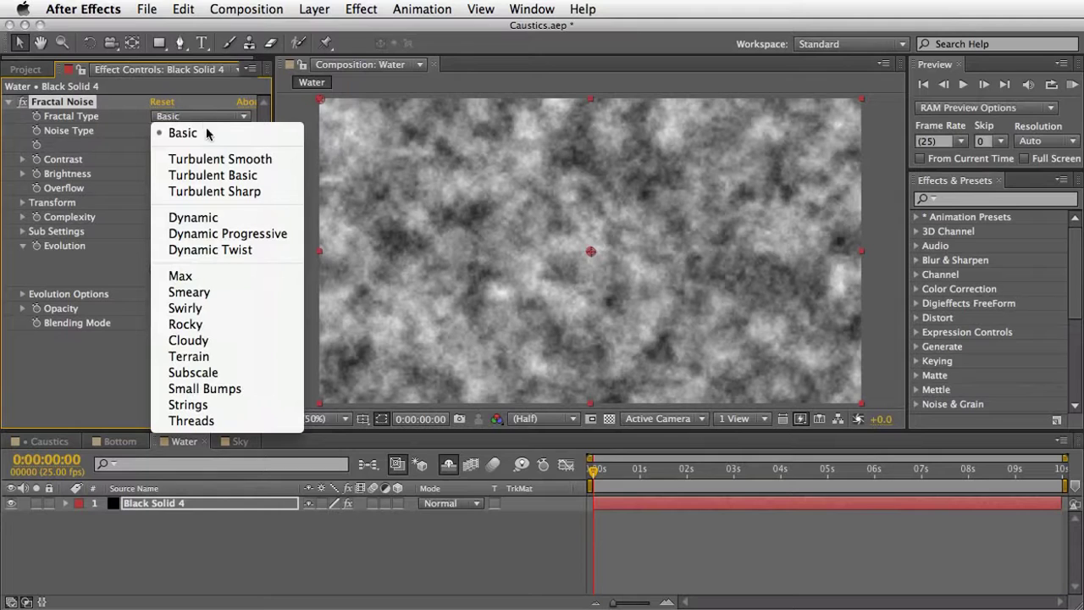
left_click(236, 308)
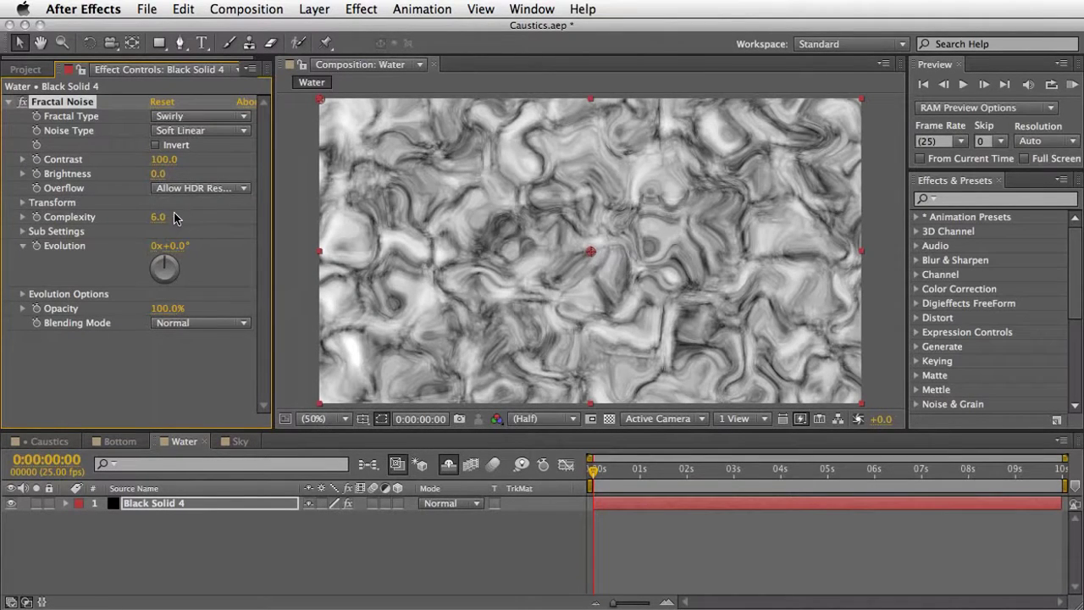
left_click(22, 202)
left_click(167, 246)
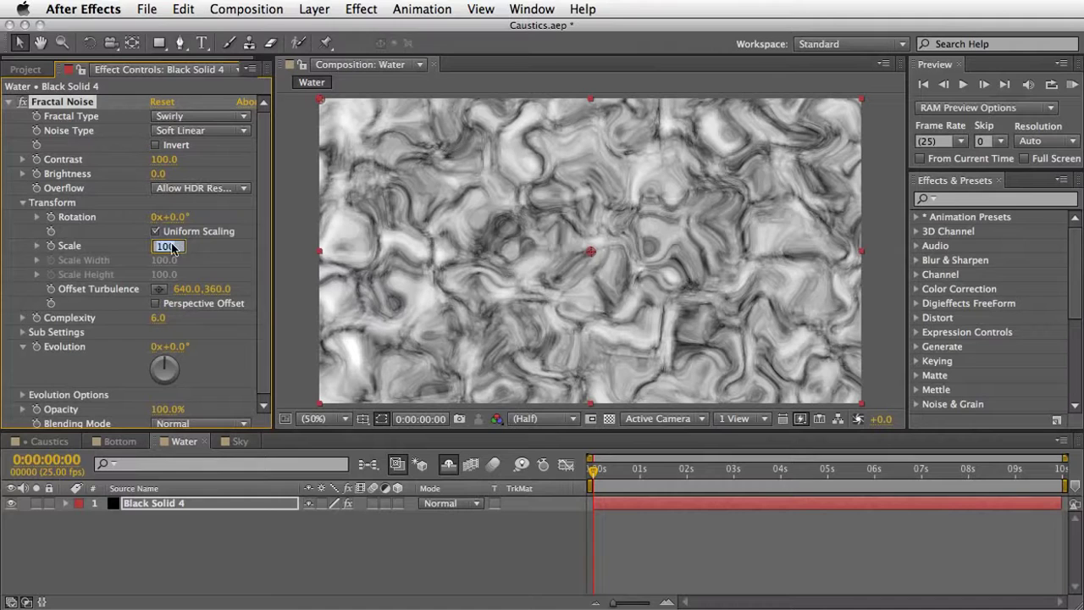
type("30")
key("Return")
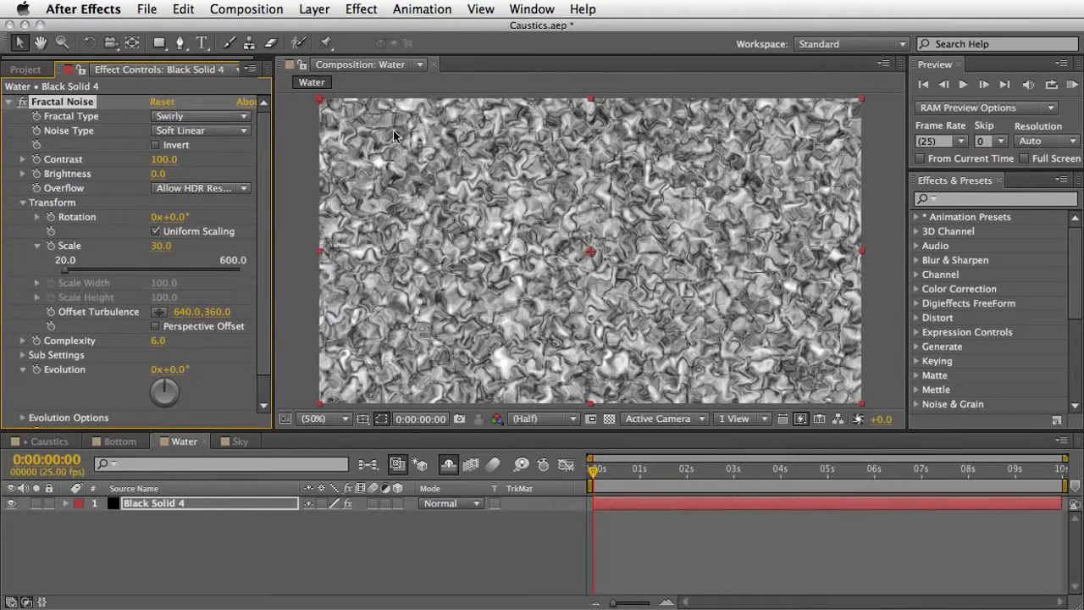
left_click(159, 247)
type("300")
key("Return")
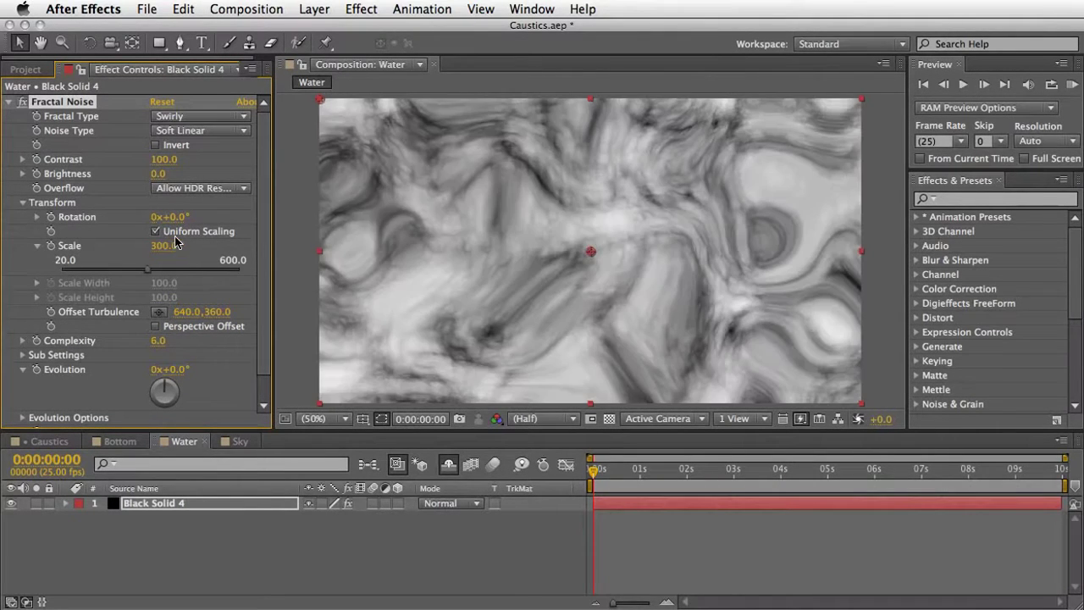
left_click(23, 202)
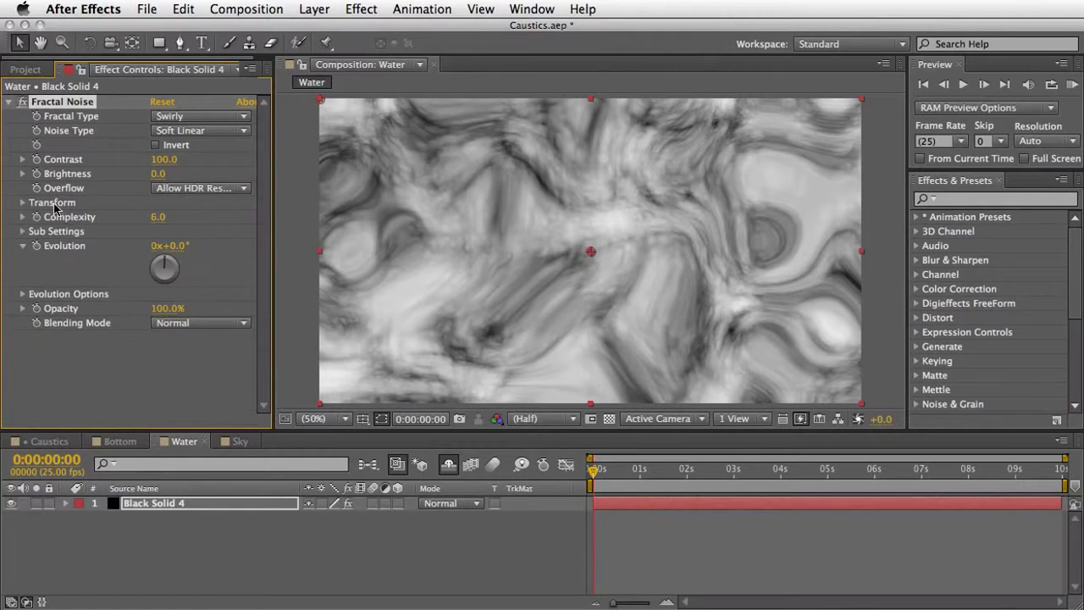
Drive Evolution with the expression time*50 and preview the animating noise
left_click(36, 246, "alt")
type("time")
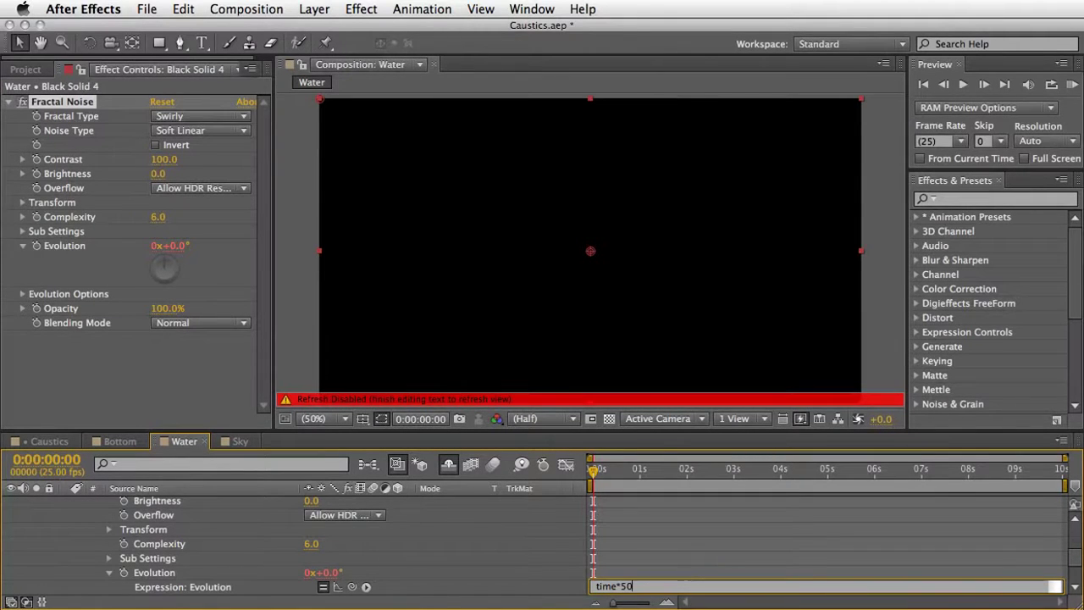
type("*50")
left_click(120, 266)
key("KP_0")
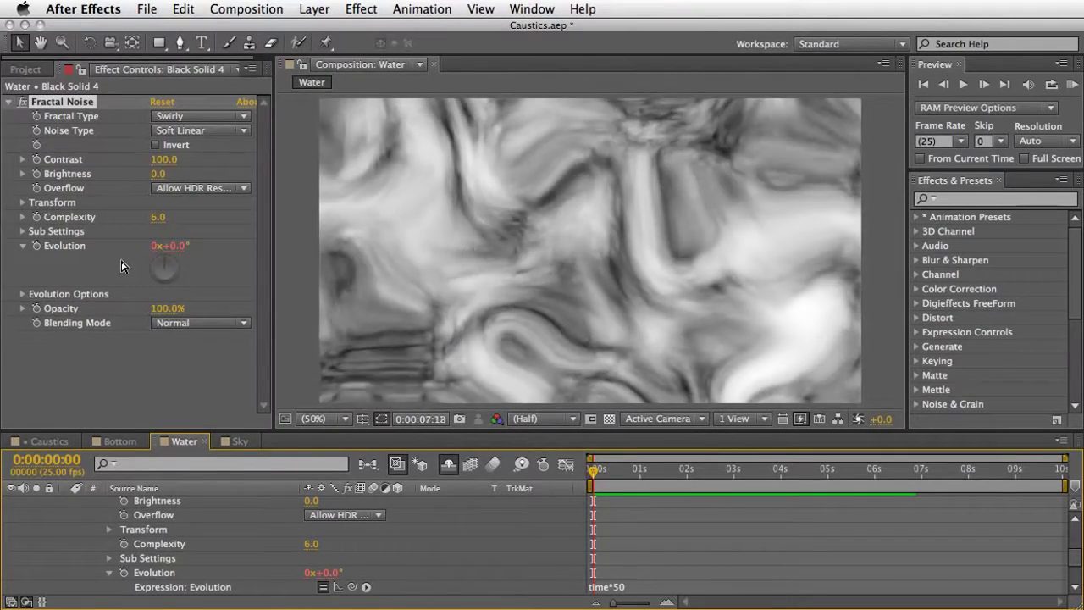
key("space")
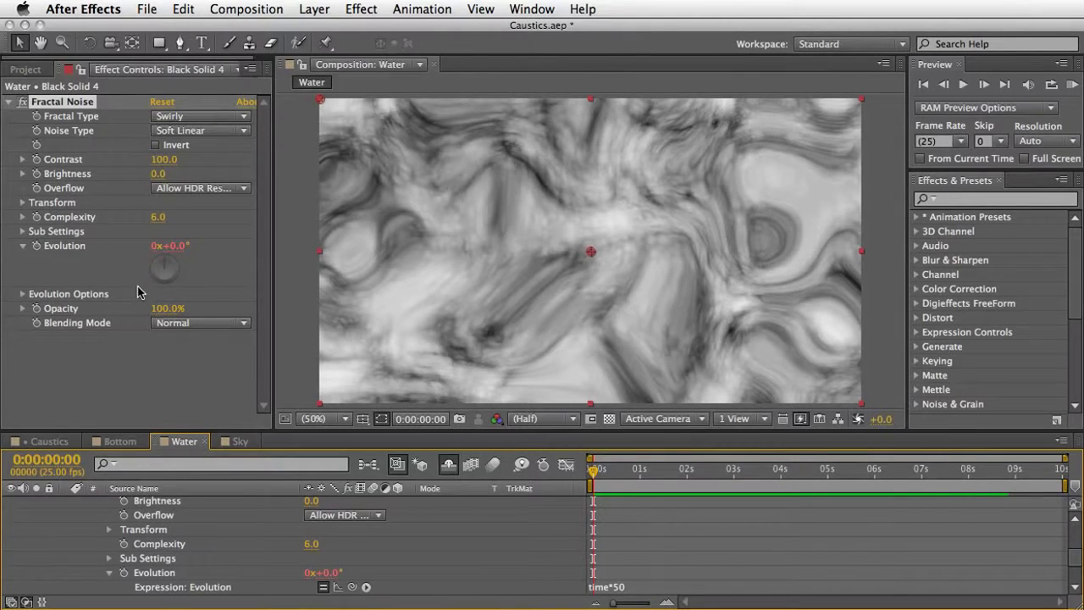
Add Fast Blur with Blurriness 40 and stop it darkening the frame edges
left_click(359, 9)
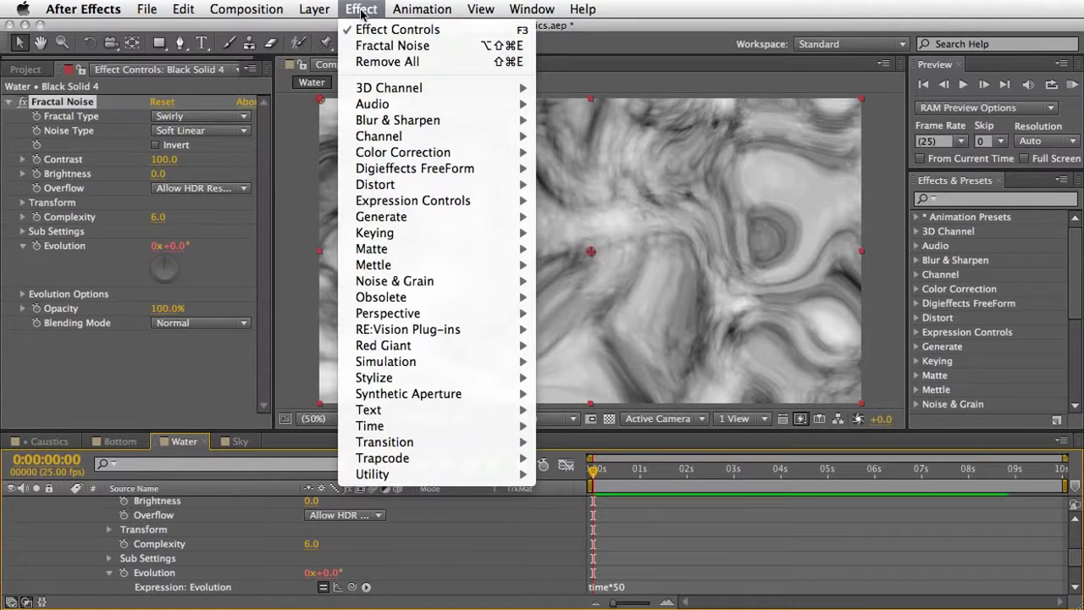
mouse_move(440, 124)
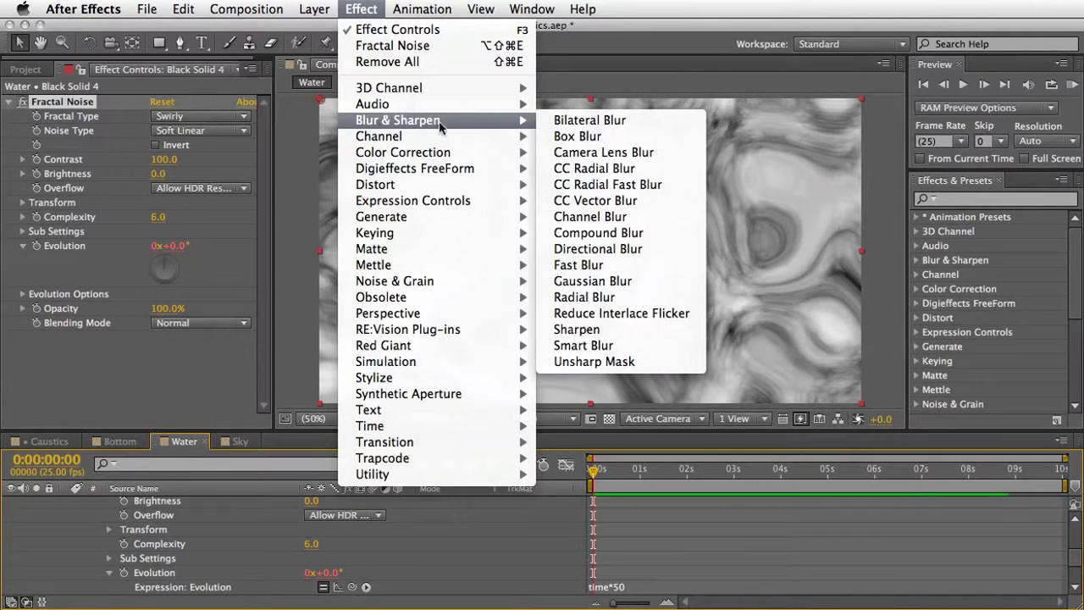
left_click(586, 268)
left_click(159, 352)
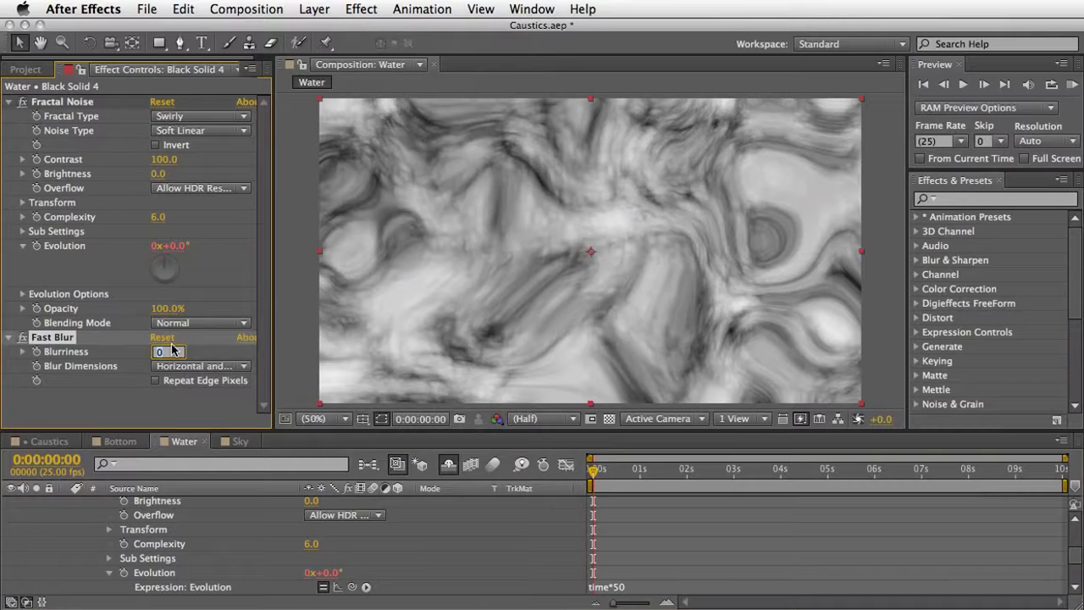
type("40")
key("Return")
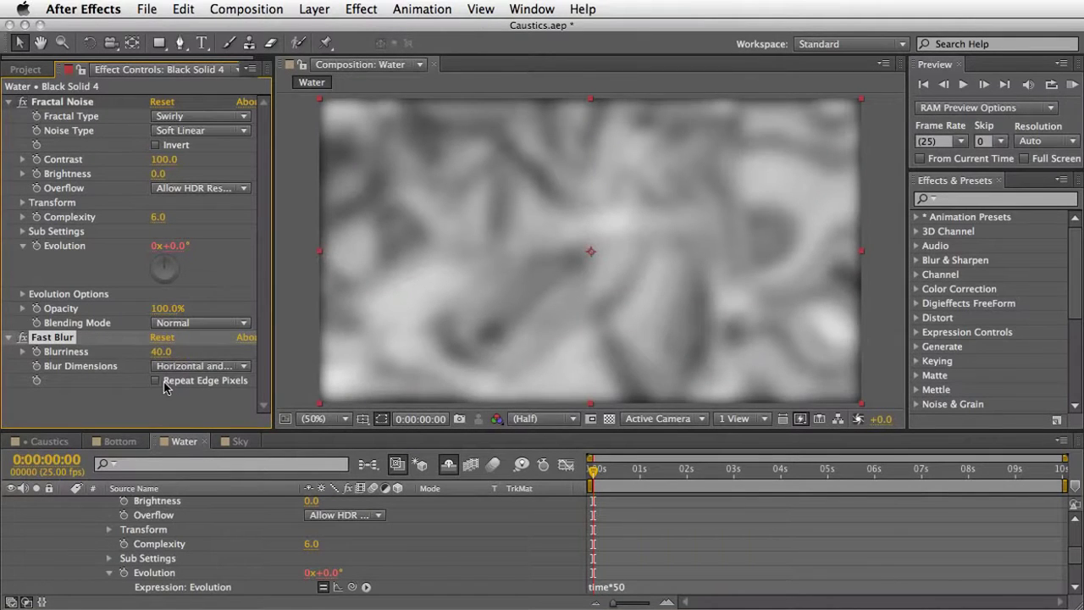
left_click(157, 381)
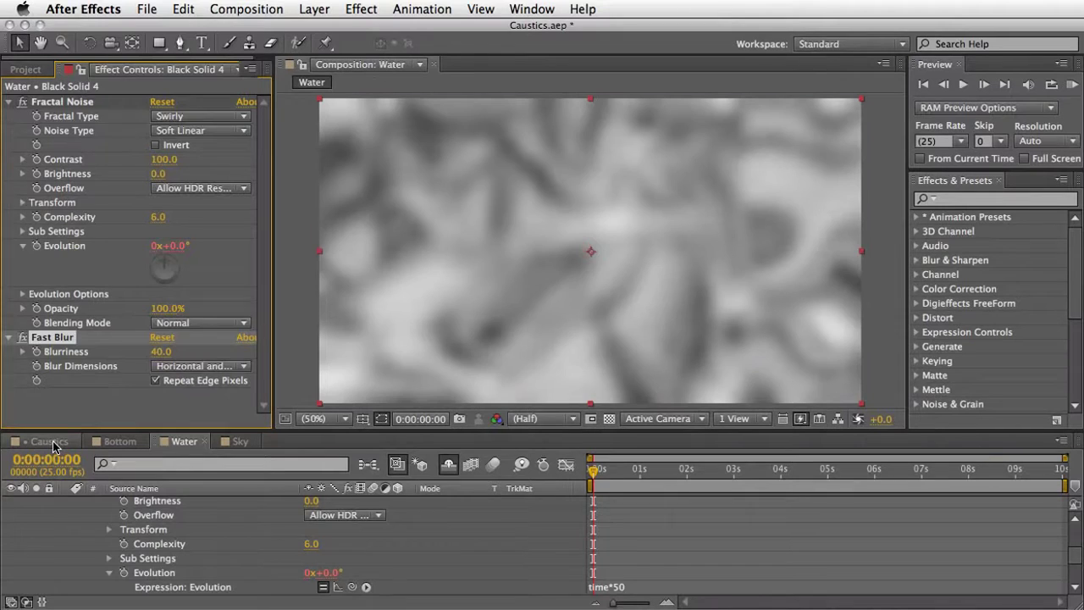
Add the Water comp to Caustics above Bottom and hide the Water layer
left_click(53, 446)
left_click(26, 67)
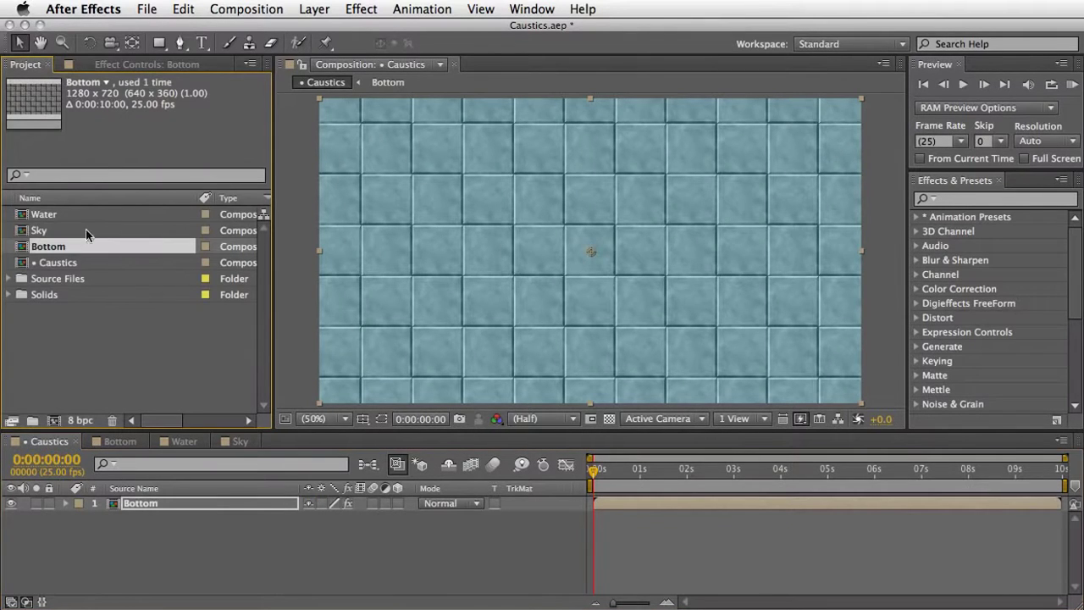
left_click(27, 215)
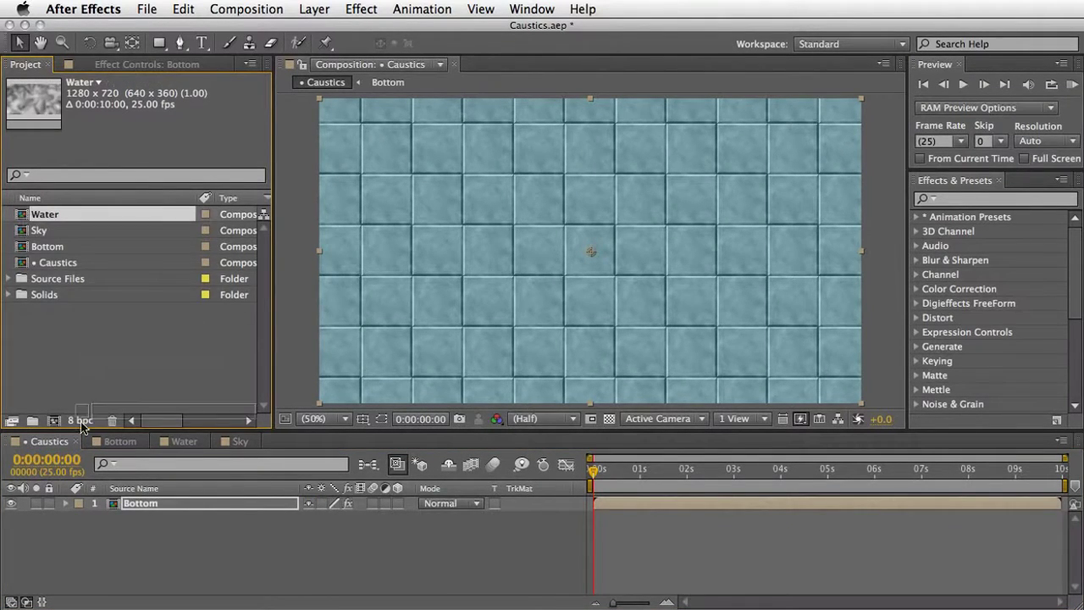
left_click_drag(82, 426, 72, 505)
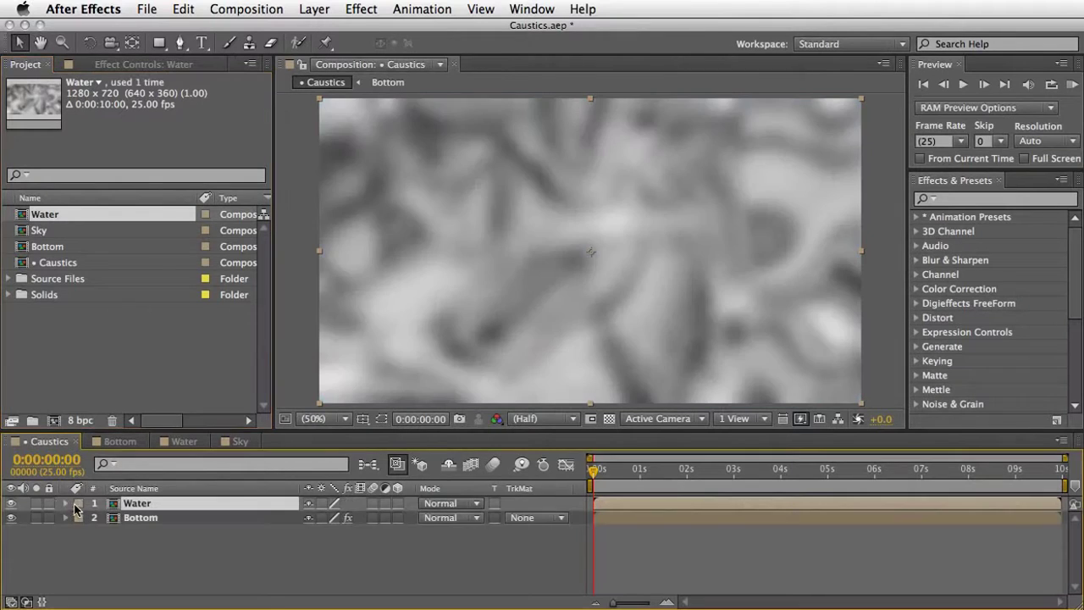
left_click(11, 503)
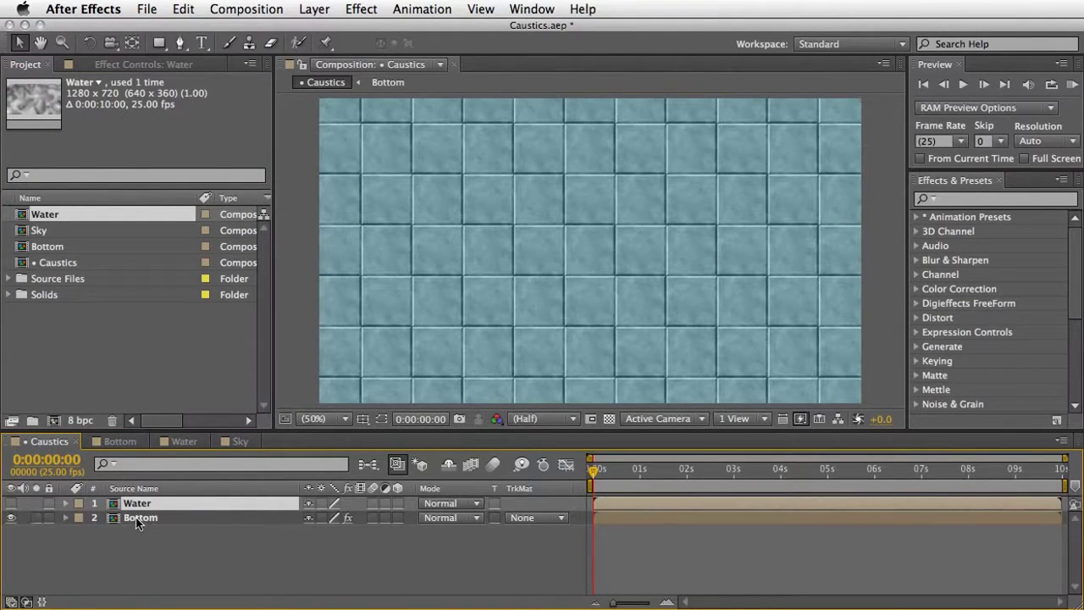
Set the Bottom layer's Caustics Water Surface to the Water layer
left_click(134, 518)
left_click(145, 65)
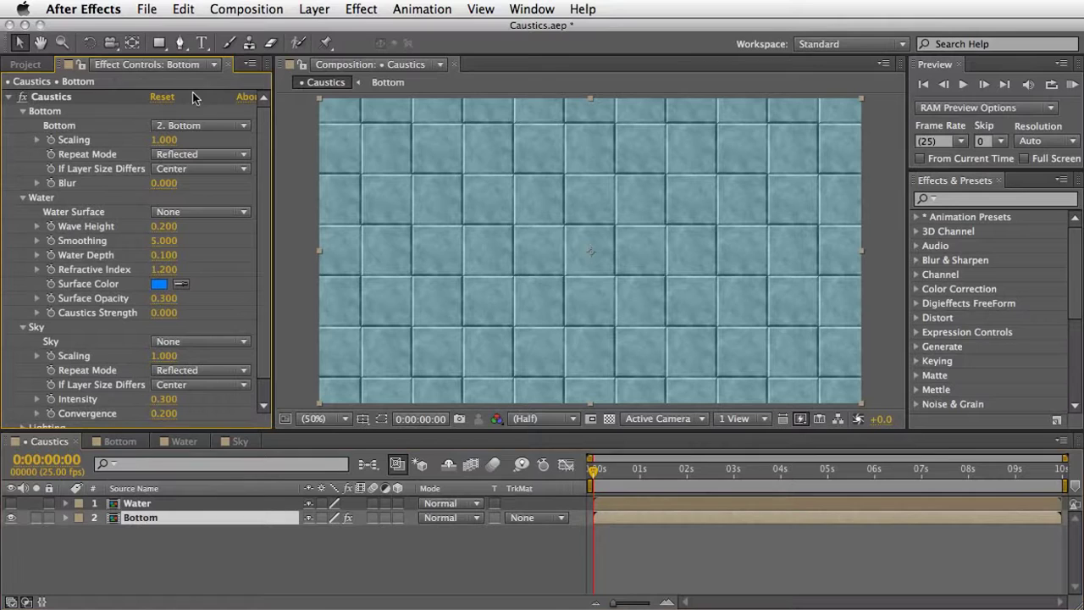
left_click(205, 212)
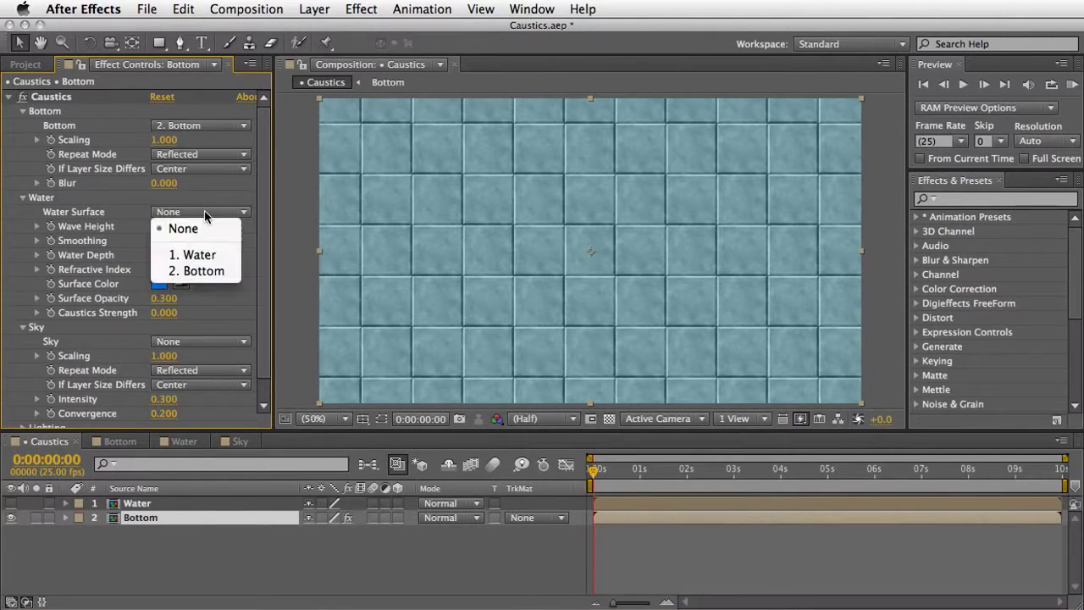
left_click(203, 263)
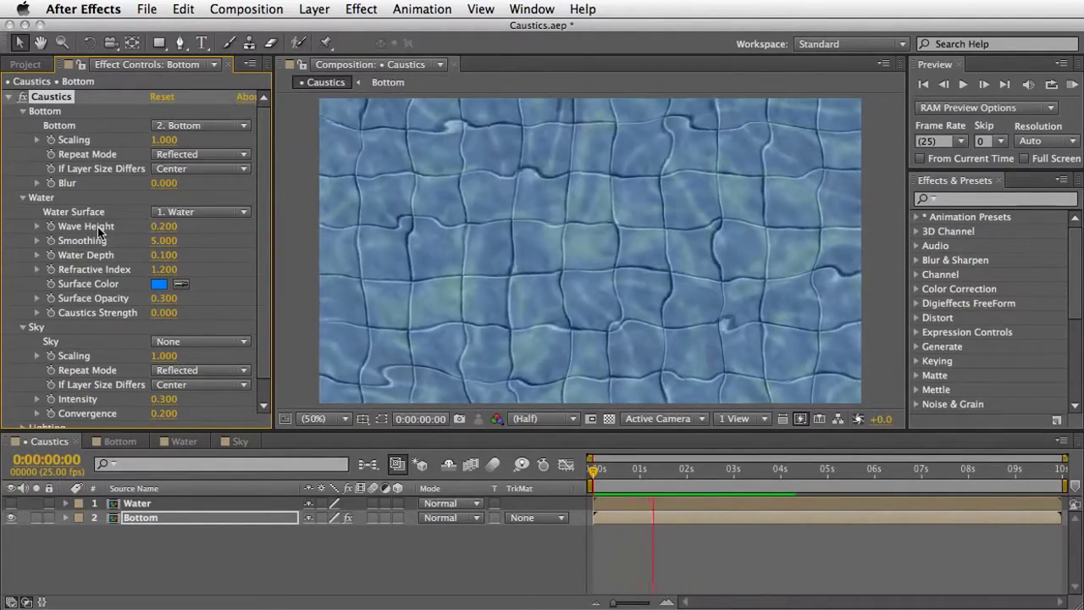
Set the Caustics floor Blur to 0.500
key("space")
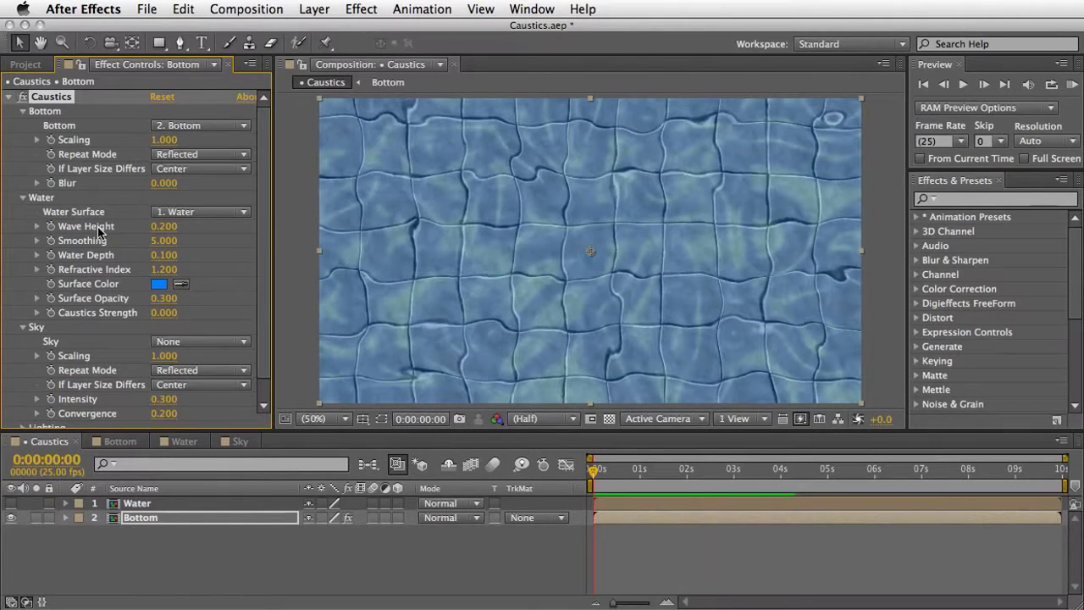
left_click_drag(167, 182, 171, 183)
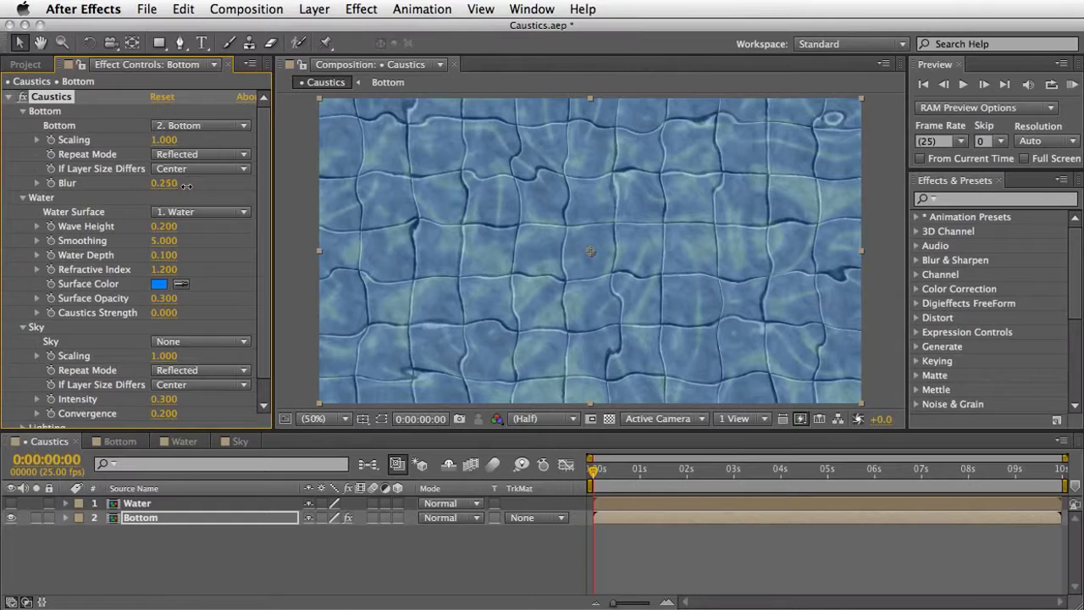
left_click_drag(205, 187, 178, 181)
Experiment with Wave Height, Smoothing and Water Depth 0.280, then preview the rippling caustics
left_click_drag(163, 226, 174, 226)
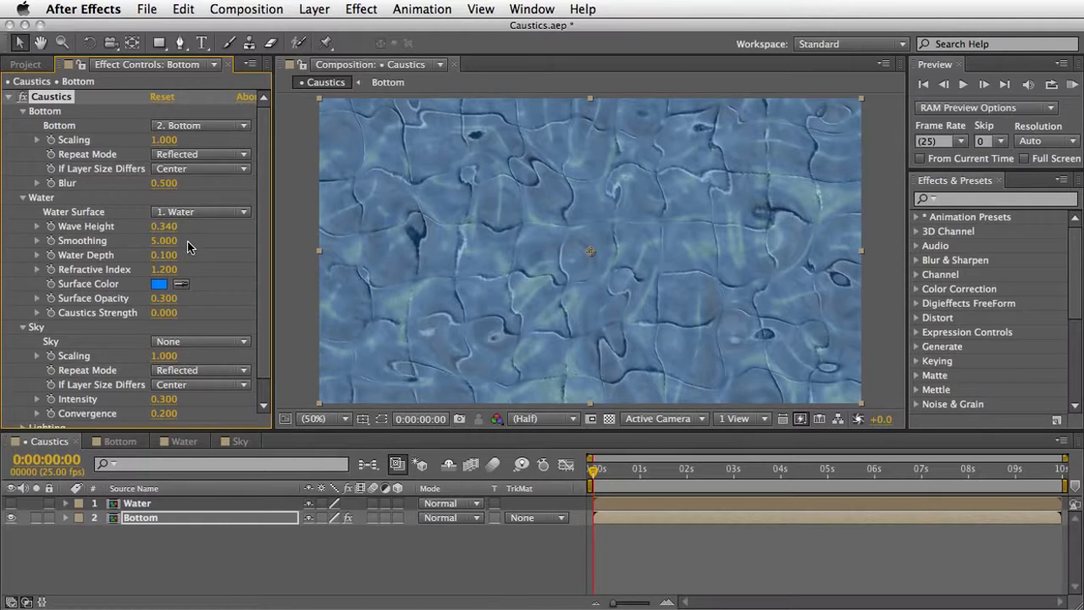
key("super+z")
mouse_move(173, 240)
left_mouse_down()
mouse_move(189, 239)
mouse_move(174, 226)
left_mouse_up()
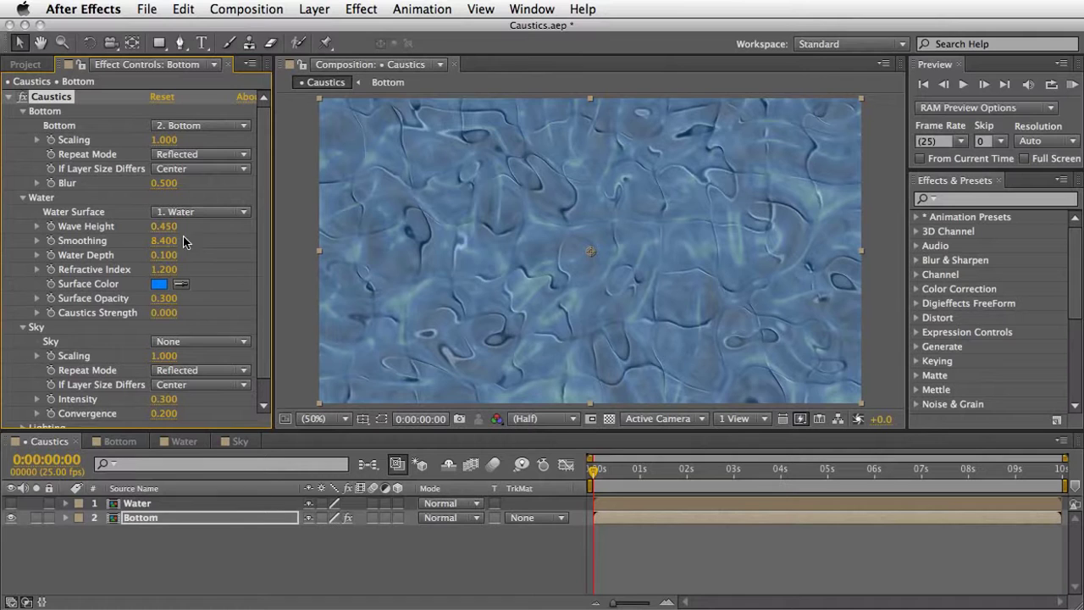
left_click_drag(174, 255, 182, 247)
key("space")
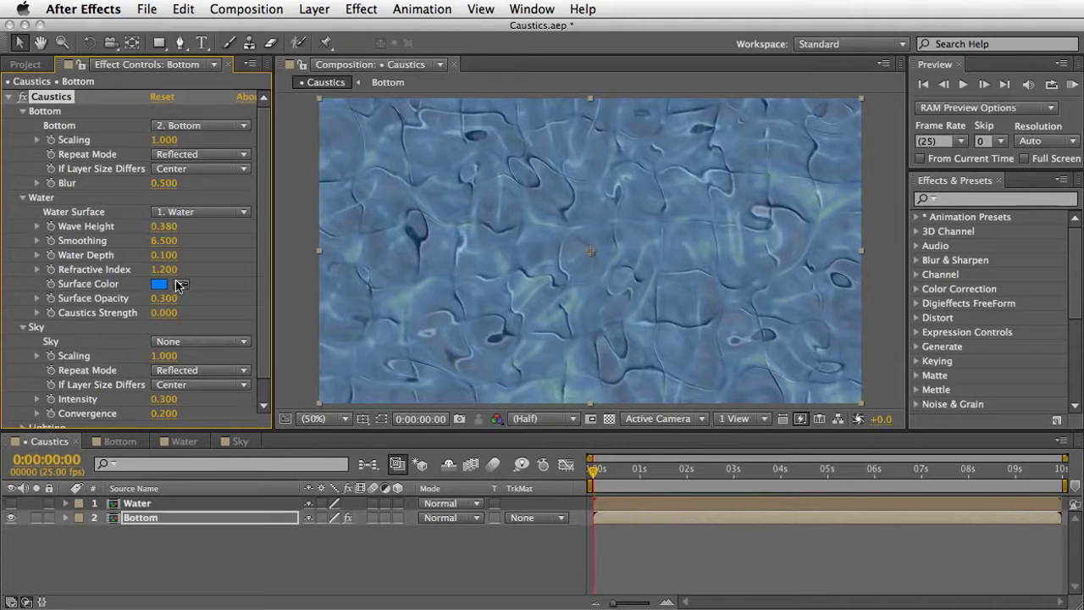
Reset Smoothing to 5.000 and Wave Height to 0.200
right_click(85, 245)
left_click(109, 354)
right_click(103, 230)
left_click(122, 339)
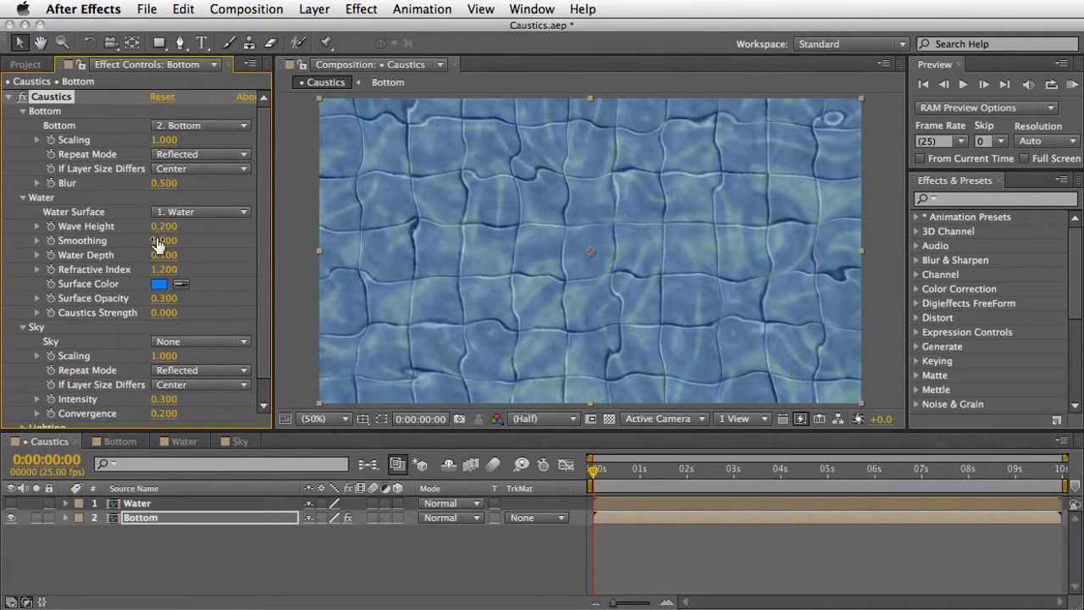
scroll(267, 347, "down", 1)
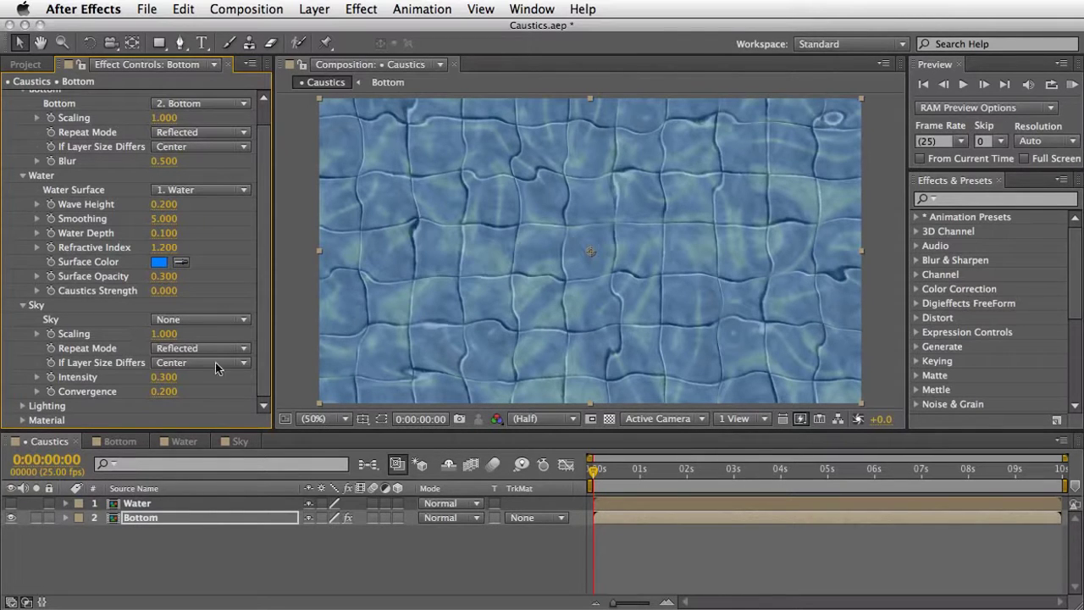
In the Sky comp, apply the Tint effect to the cloud footage layer
left_click(237, 443)
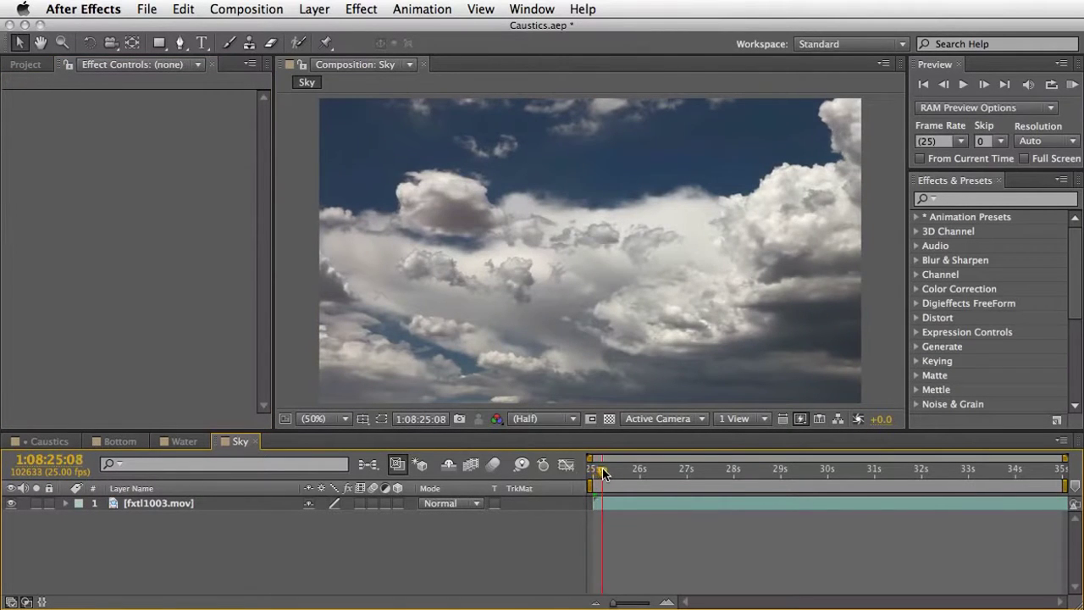
left_click_drag(592, 471, 561, 476)
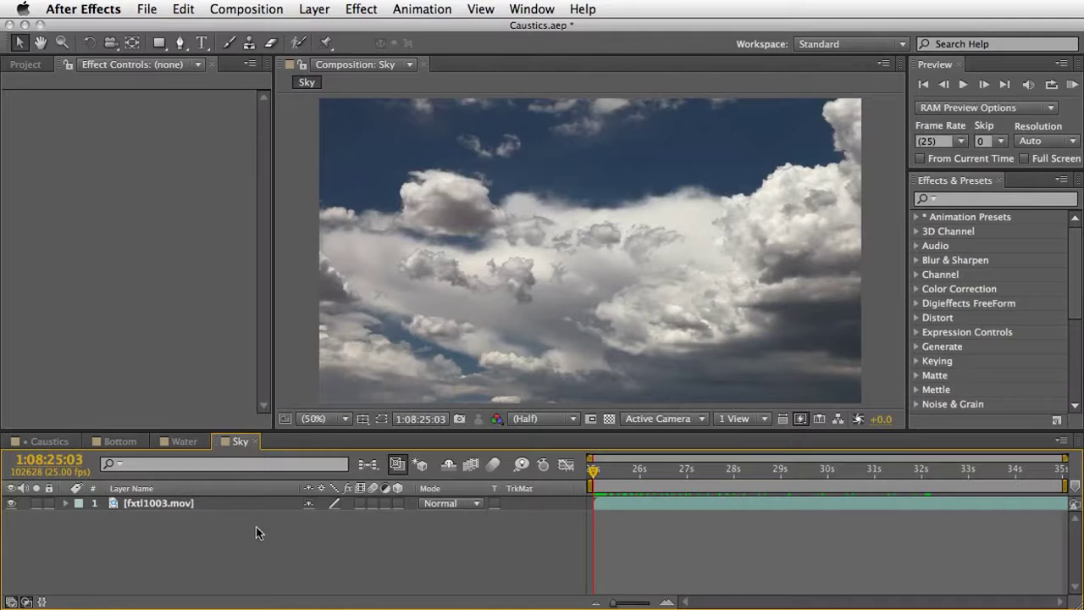
left_click(169, 506)
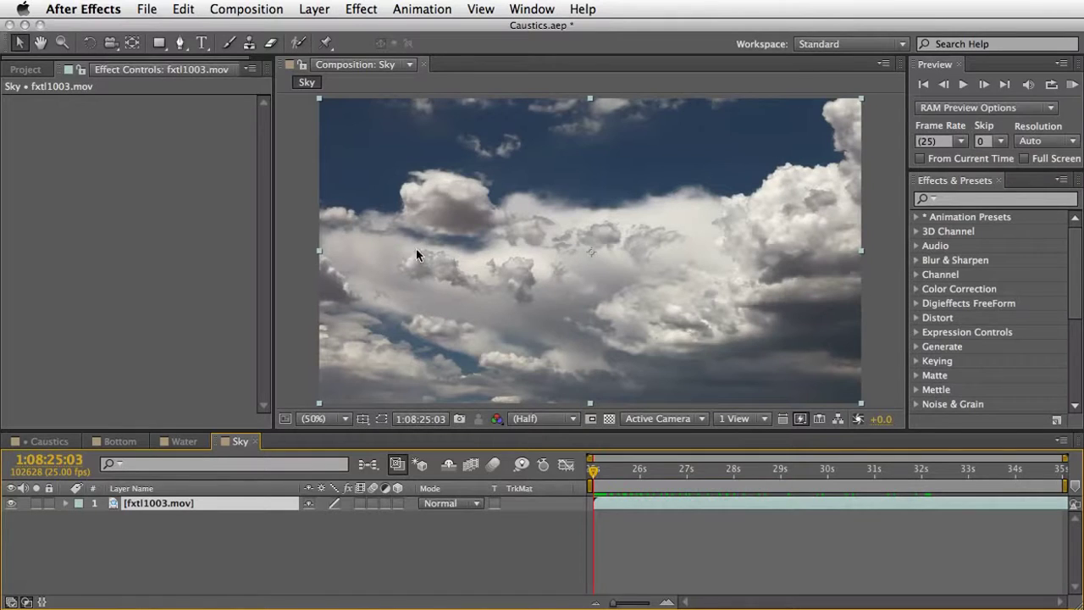
left_click(362, 9)
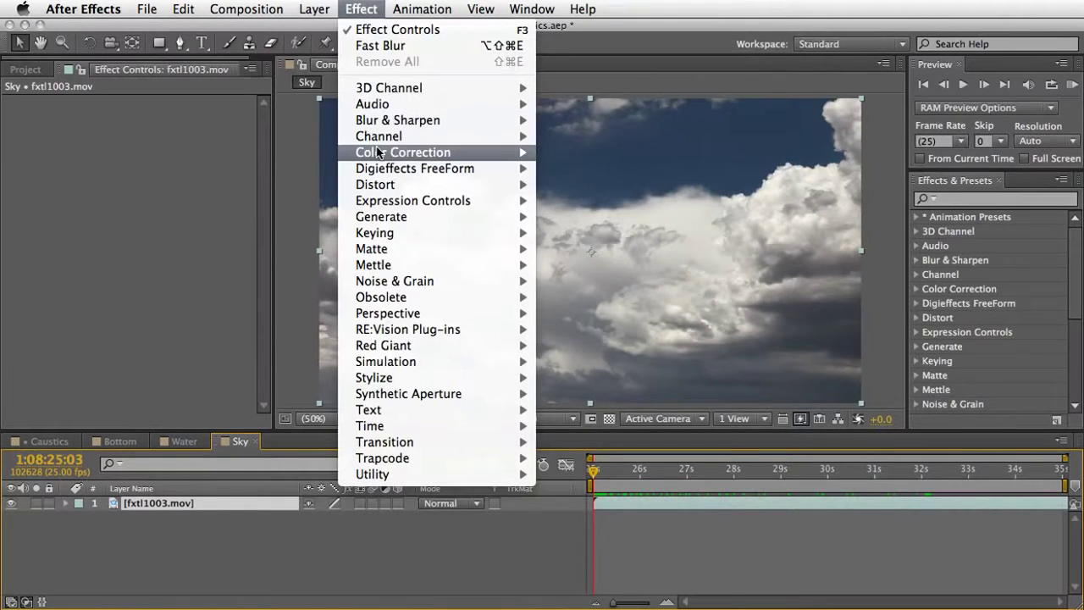
mouse_move(380, 152)
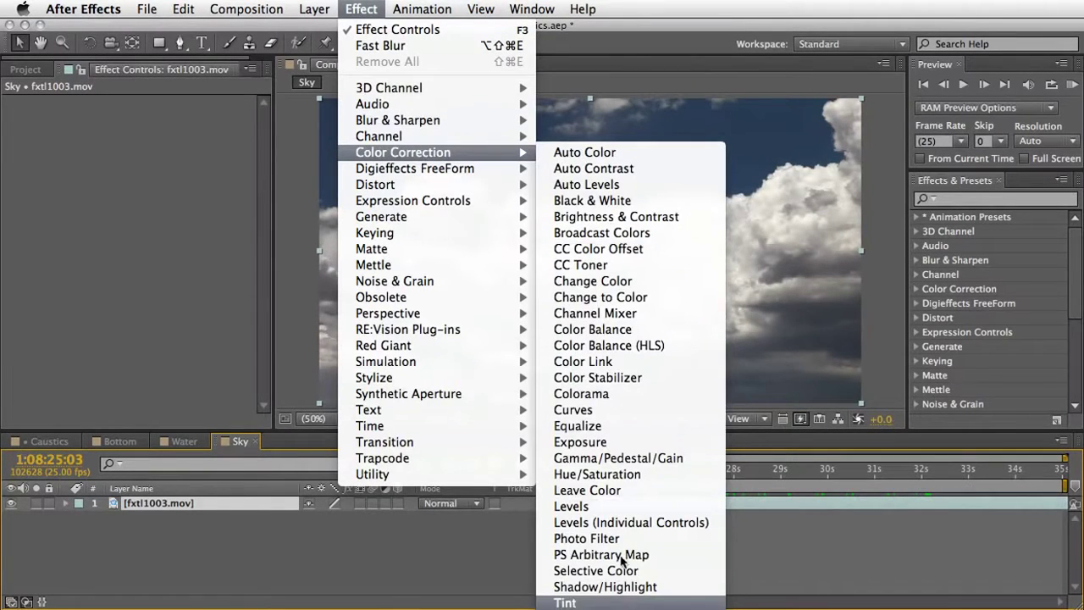
left_click(576, 602)
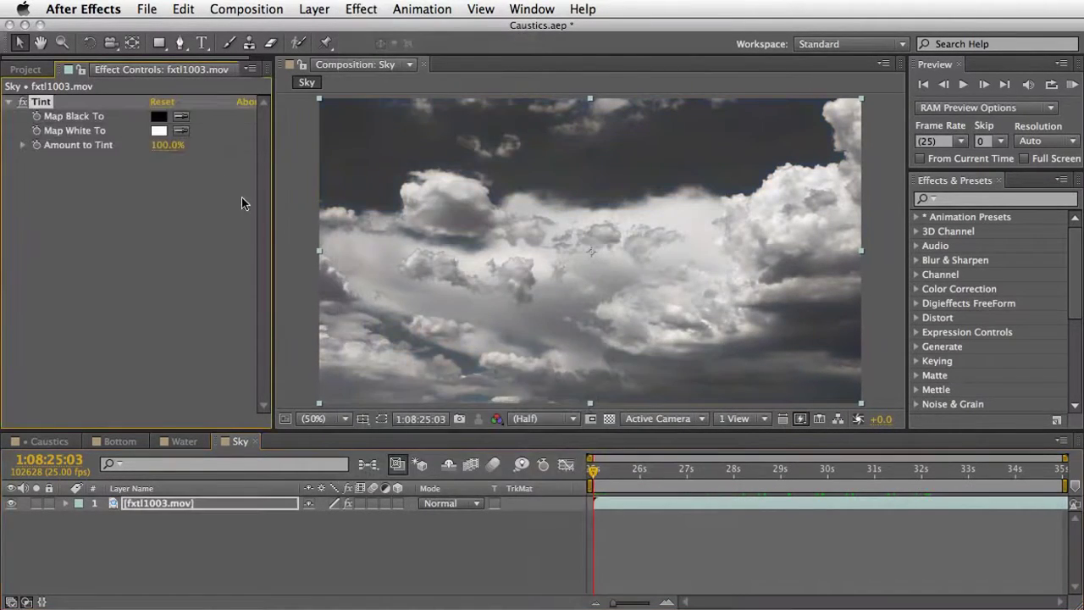
Set Tint's Map White To a mid grey and add the Sky comp to Caustics
left_click(158, 130)
left_click_drag(350, 373, 330, 244)
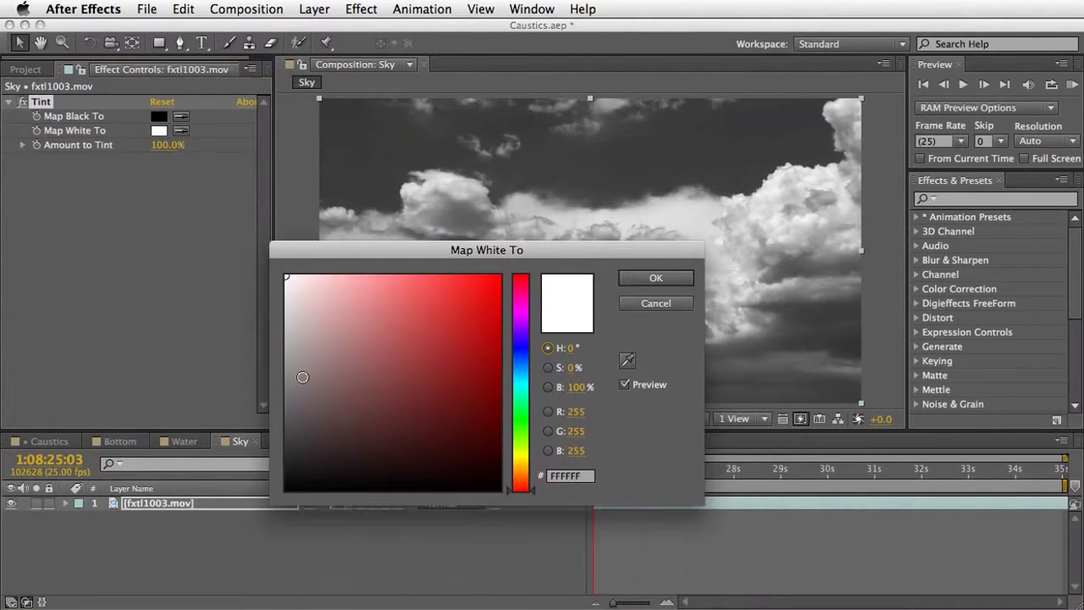
left_click_drag(302, 377, 273, 384)
left_click(648, 280)
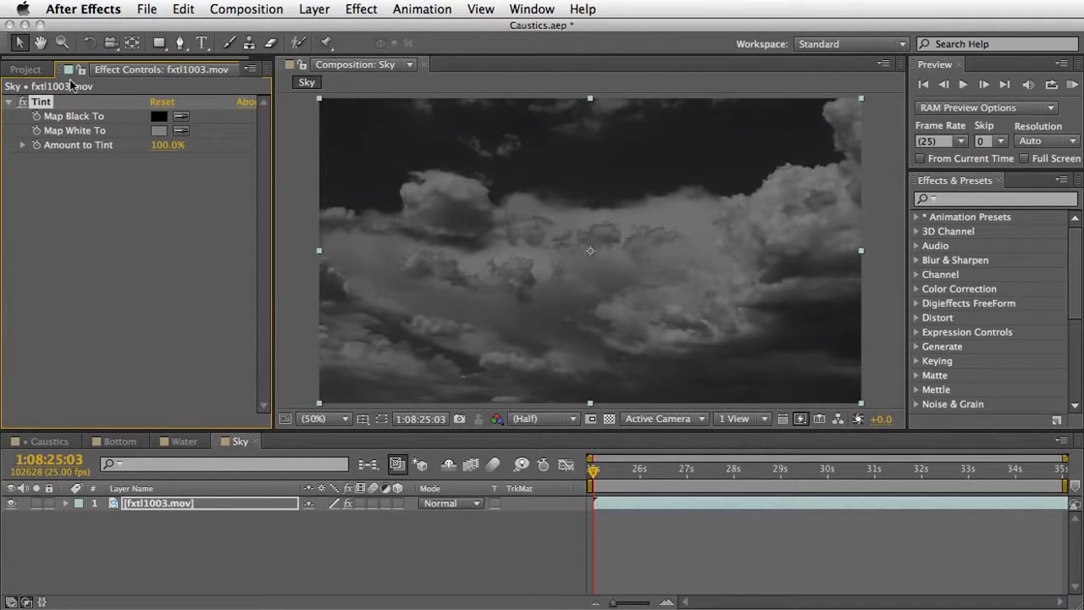
left_click(34, 73)
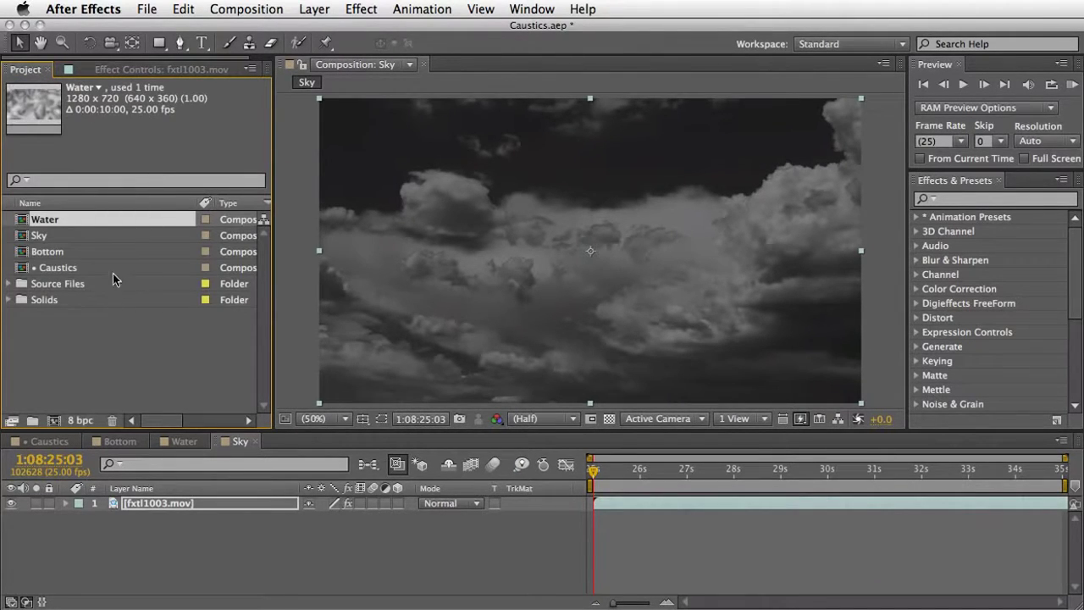
left_click_drag(22, 235, 49, 268)
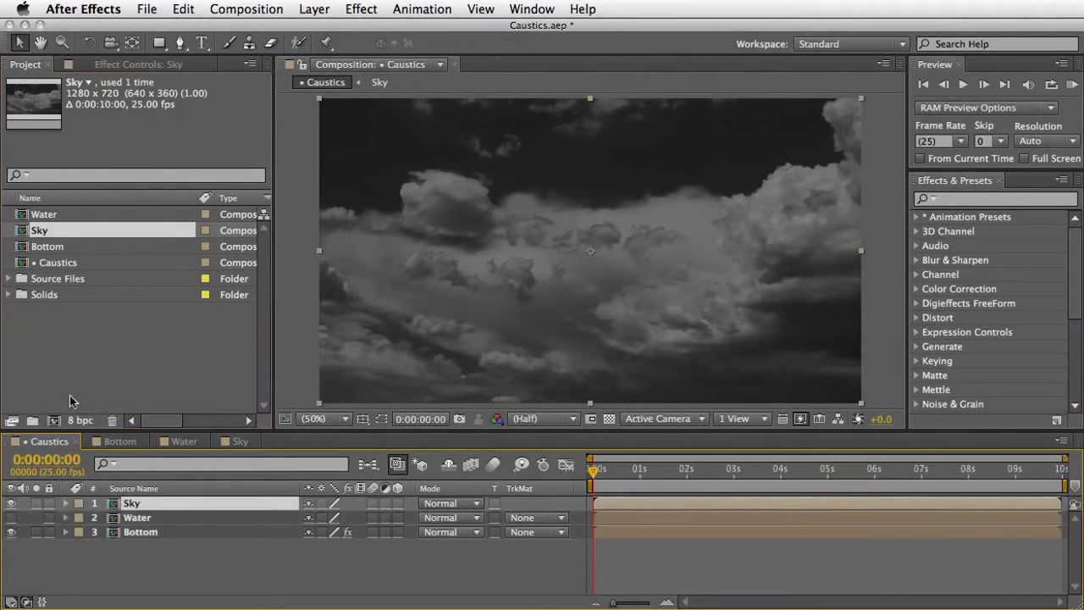
Hide the Sky layer and set it as the Sky for Bottom's Caustics effect
left_click(11, 505)
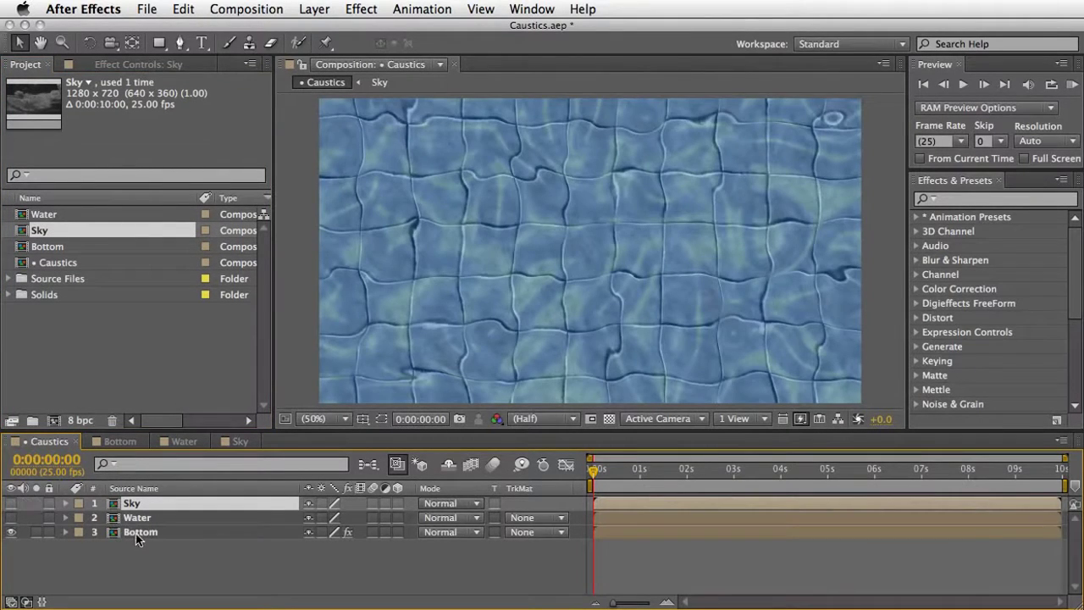
left_click(137, 534)
left_click(175, 65)
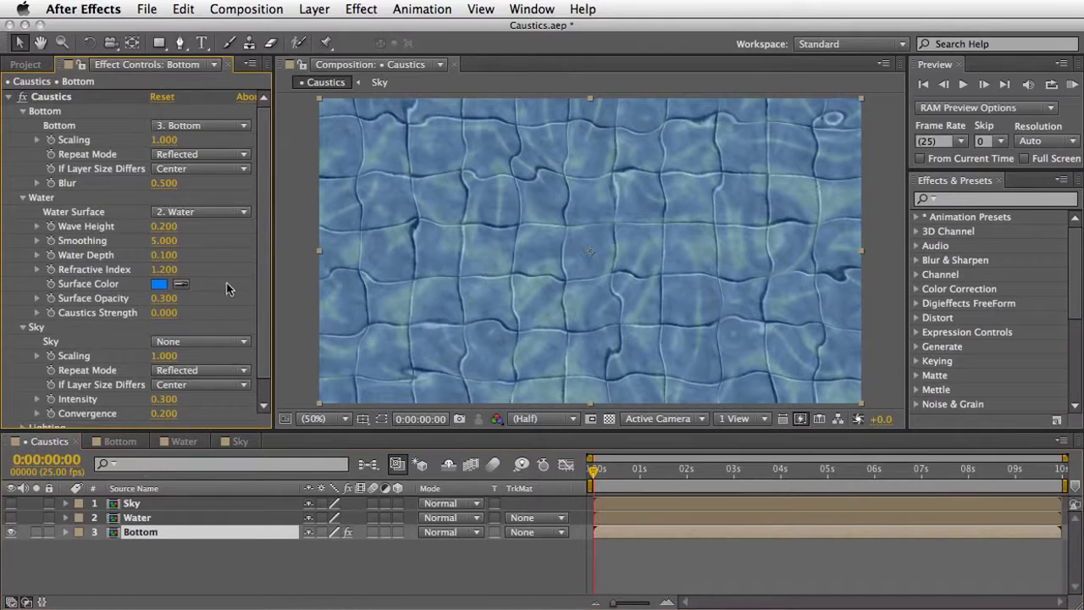
left_click(204, 342)
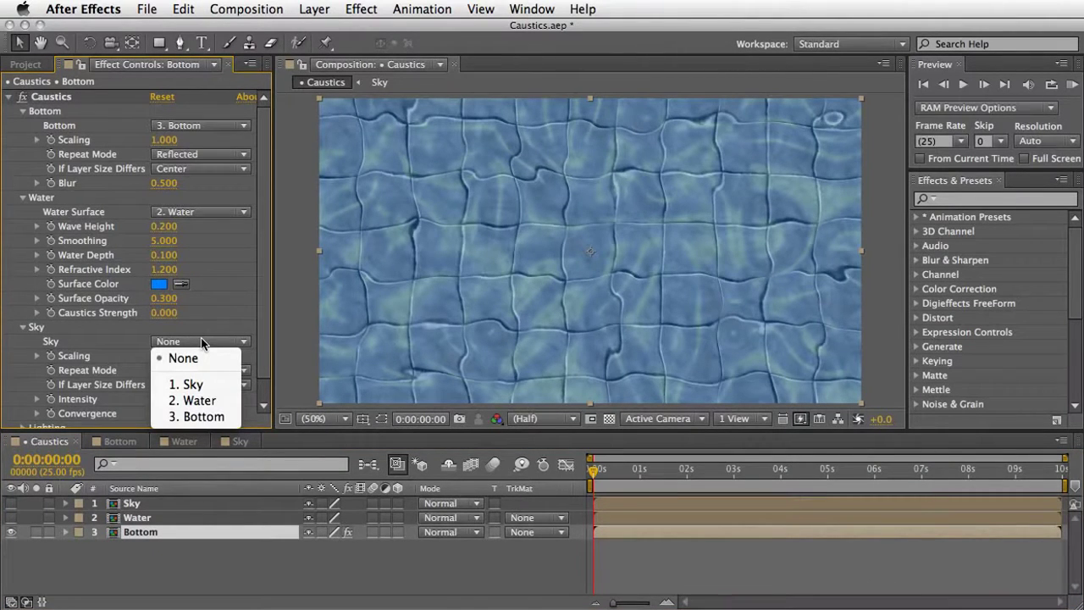
left_click(208, 386)
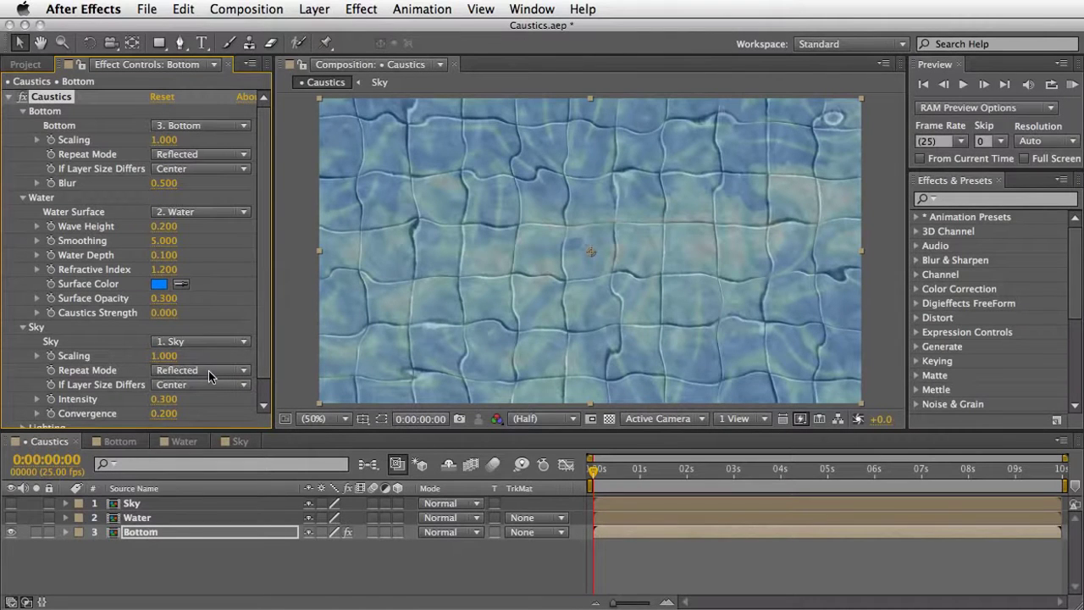
Raise the Caustics sky Convergence to 0.590, keeping Intensity at 0.300
left_click_drag(167, 399, 233, 398)
key("super+z")
left_click_drag(160, 414, 188, 413)
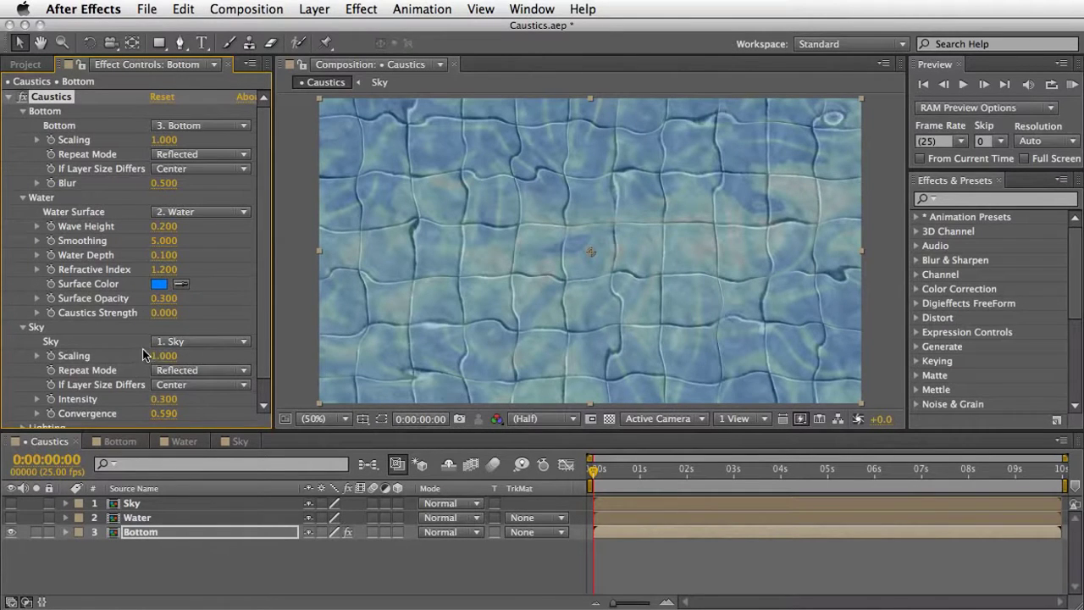
scroll(264, 366, "down", 1)
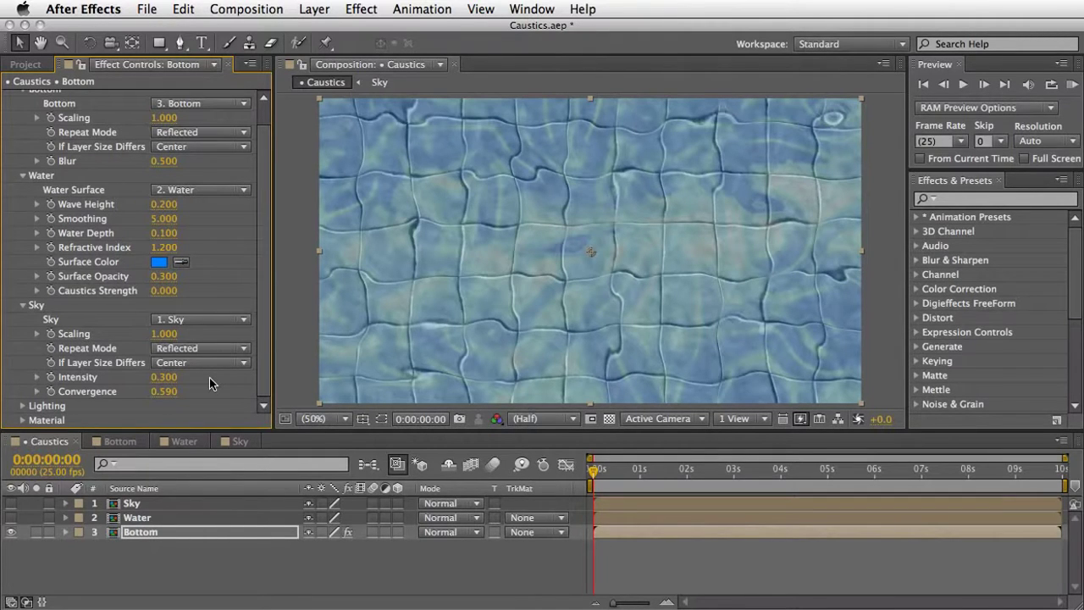
left_click(23, 406)
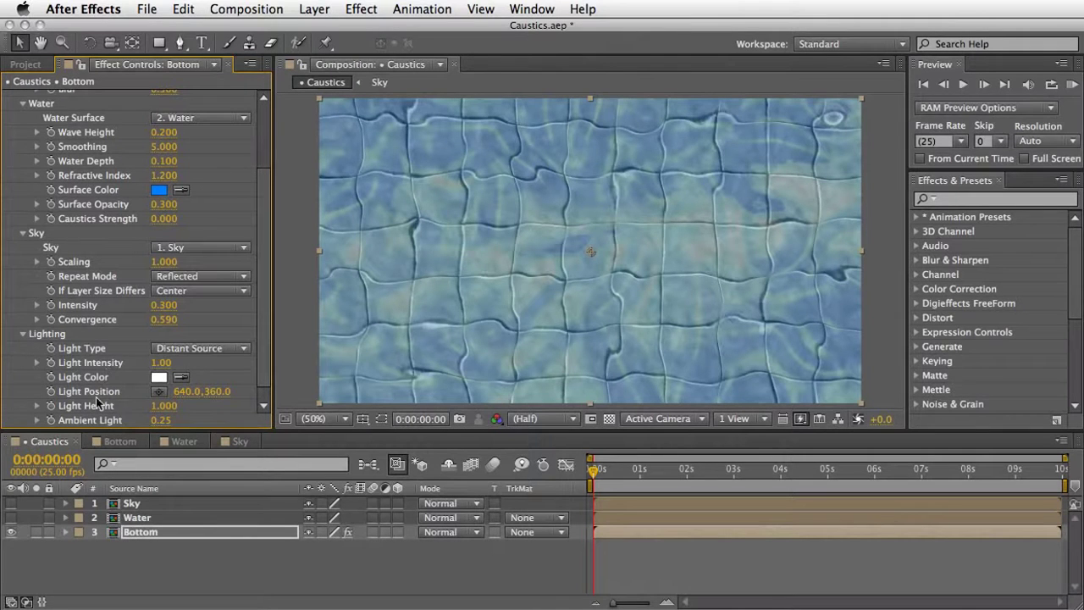
left_click(204, 350)
left_click(211, 351)
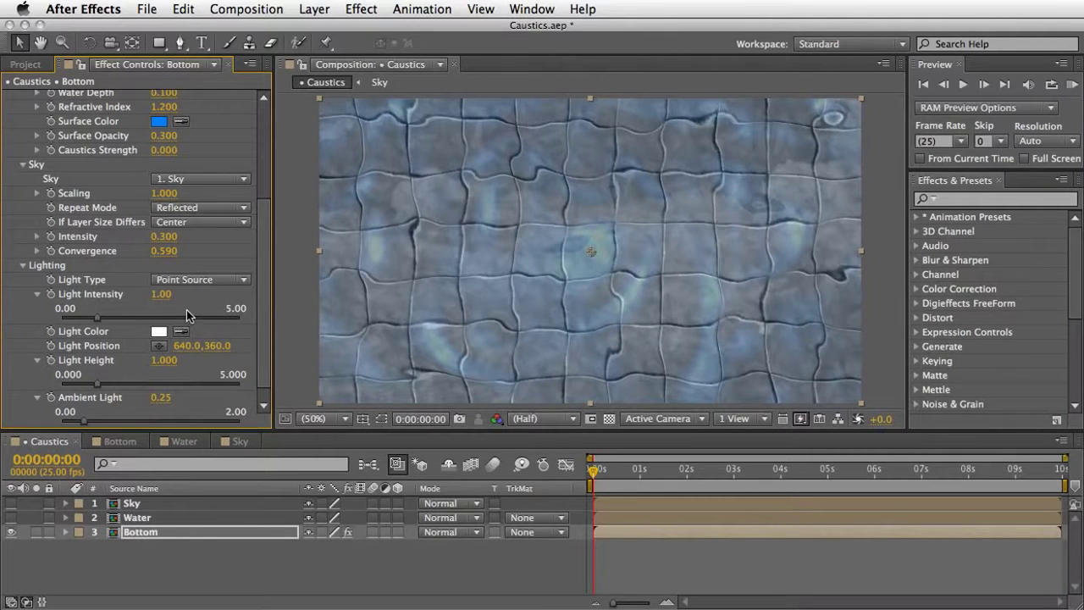
left_click(207, 280)
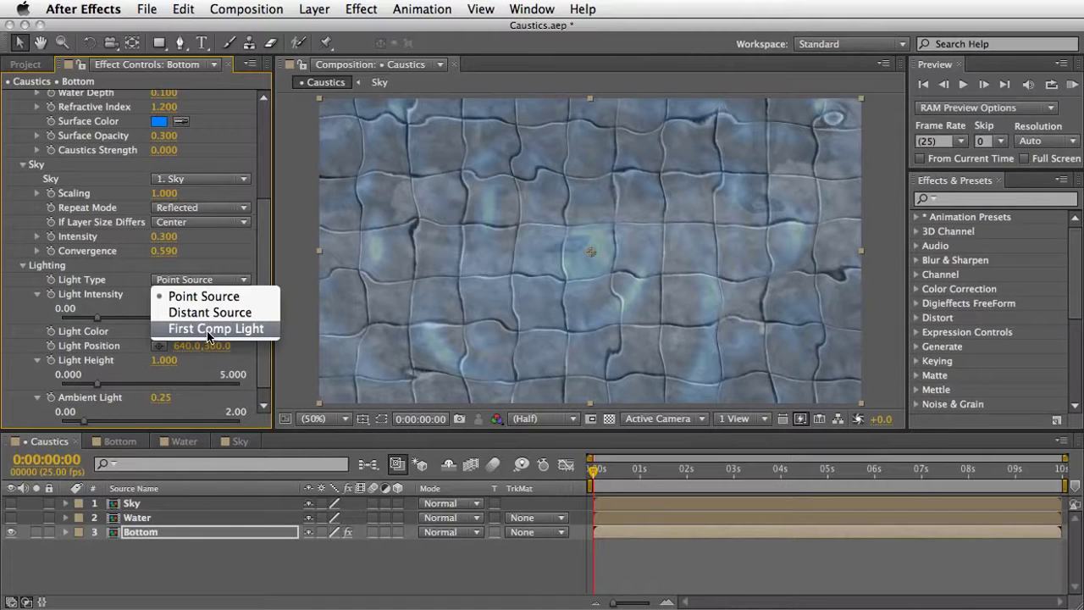
left_click(211, 315)
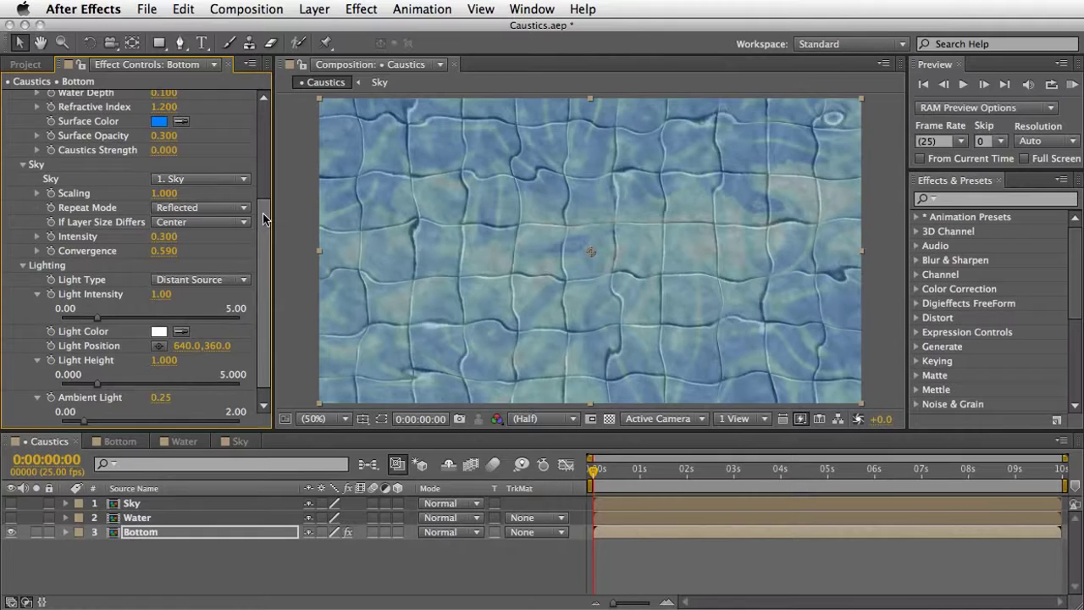
scroll(252, 285, "down", 1)
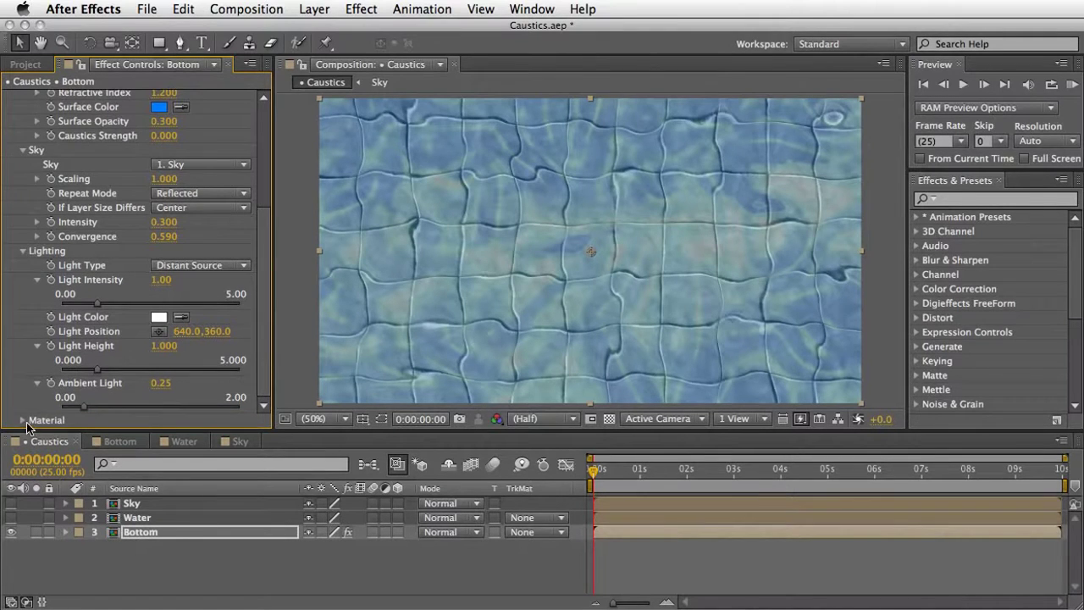
scroll(65, 402, "down", 3)
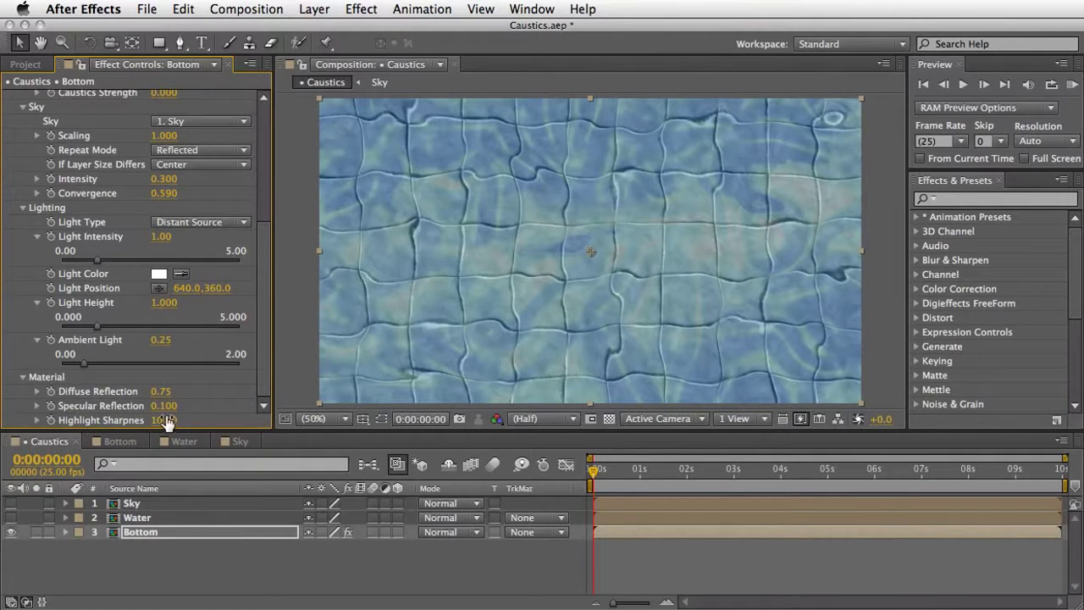
mouse_move(173, 406)
left_mouse_down()
mouse_move(165, 392)
mouse_move(161, 406)
left_mouse_up()
Raise the Caustics Wave Height to about 0.410 and preview the animated ripples
left_click(23, 378)
scroll(267, 181, "up", 6)
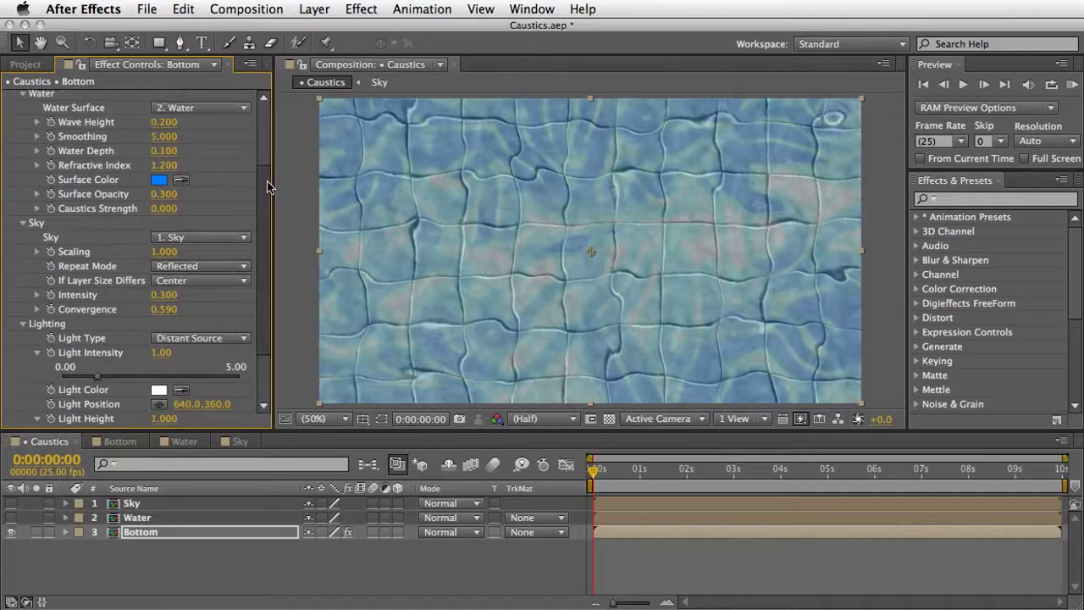
mouse_move(166, 209)
left_mouse_down()
mouse_move(181, 200)
mouse_move(194, 214)
mouse_move(175, 215)
mouse_move(185, 214)
left_mouse_up()
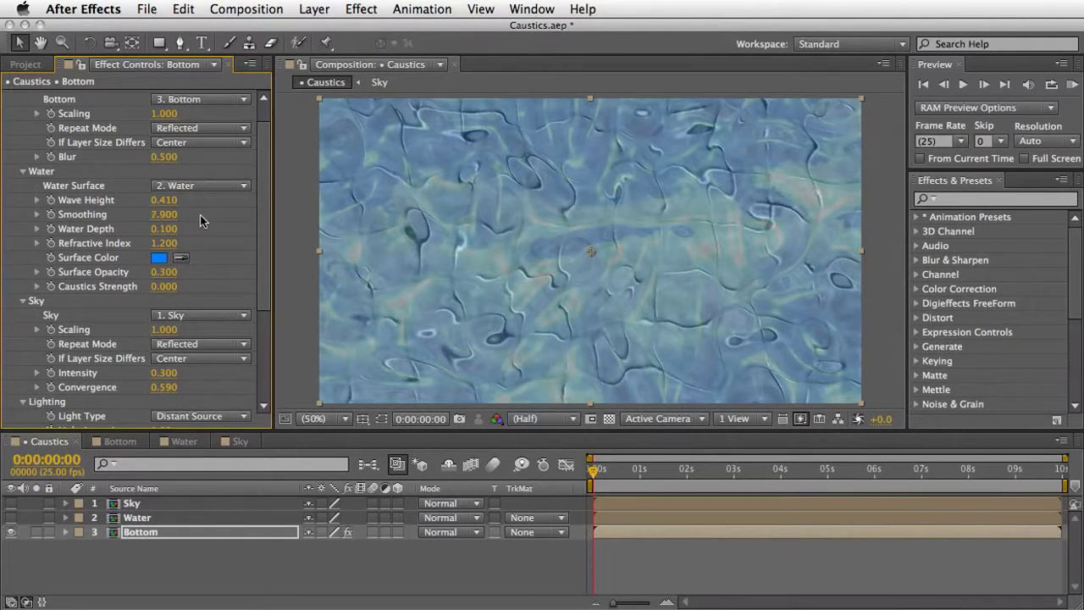
key("space")
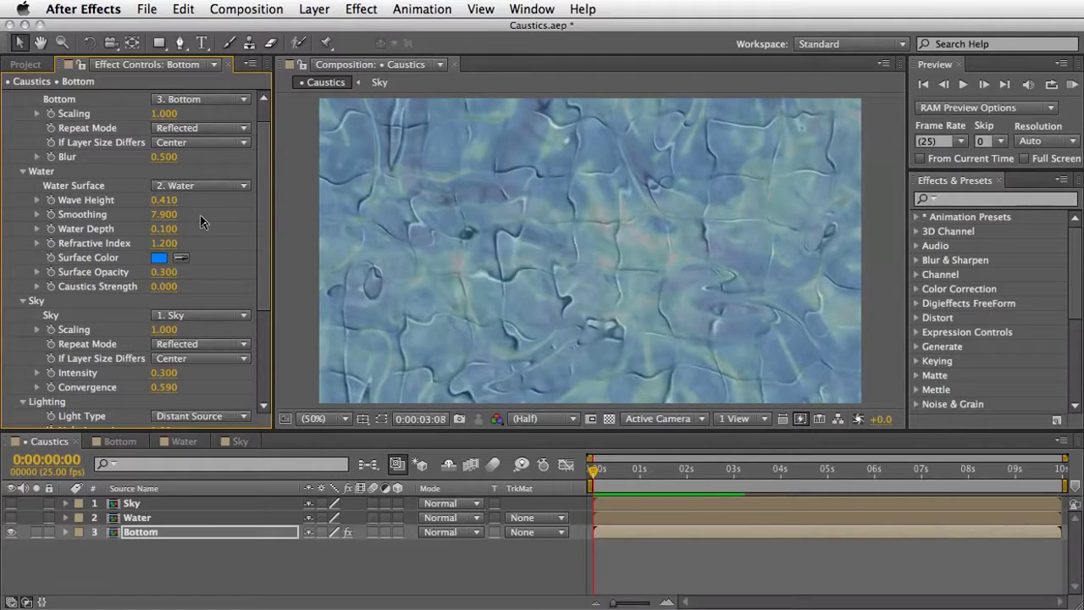
key("space")
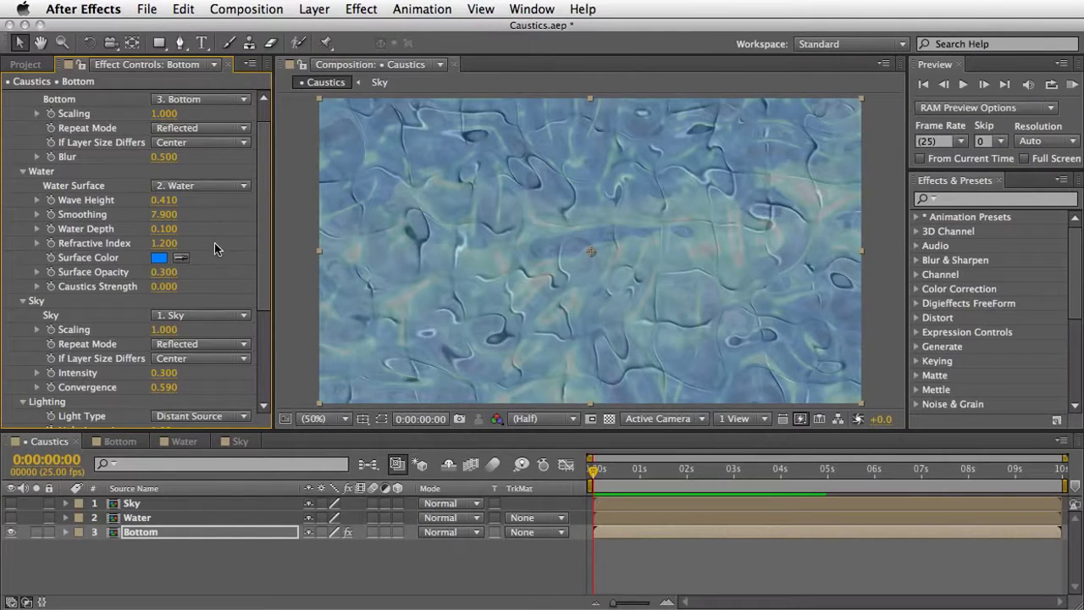
In the Water comp, delete the Fractal Noise and Fast Blur effects from the solid
left_click(183, 442)
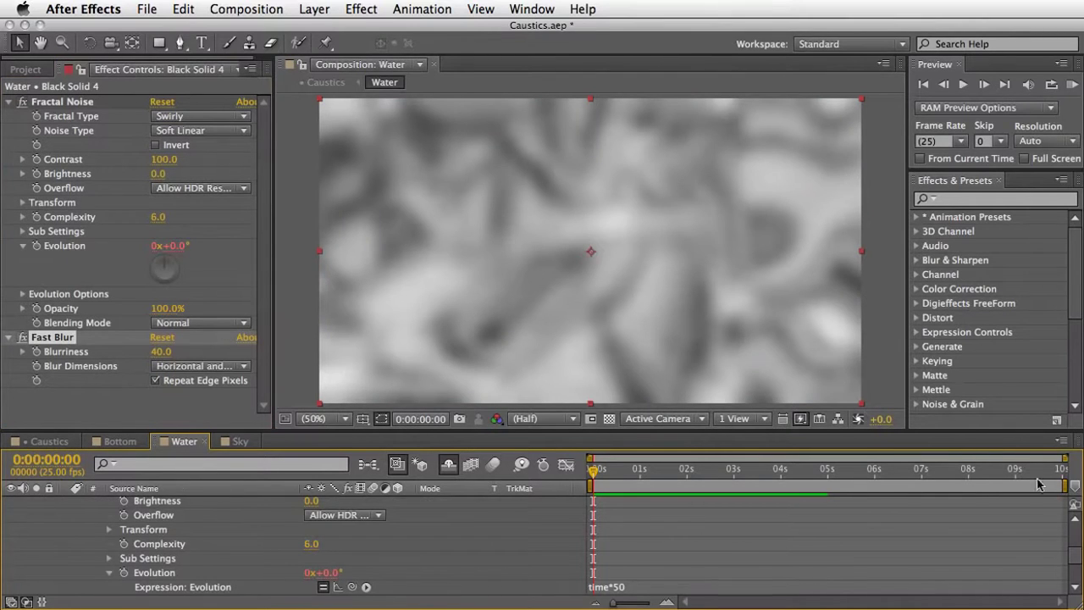
scroll(1072, 559, "up", 5)
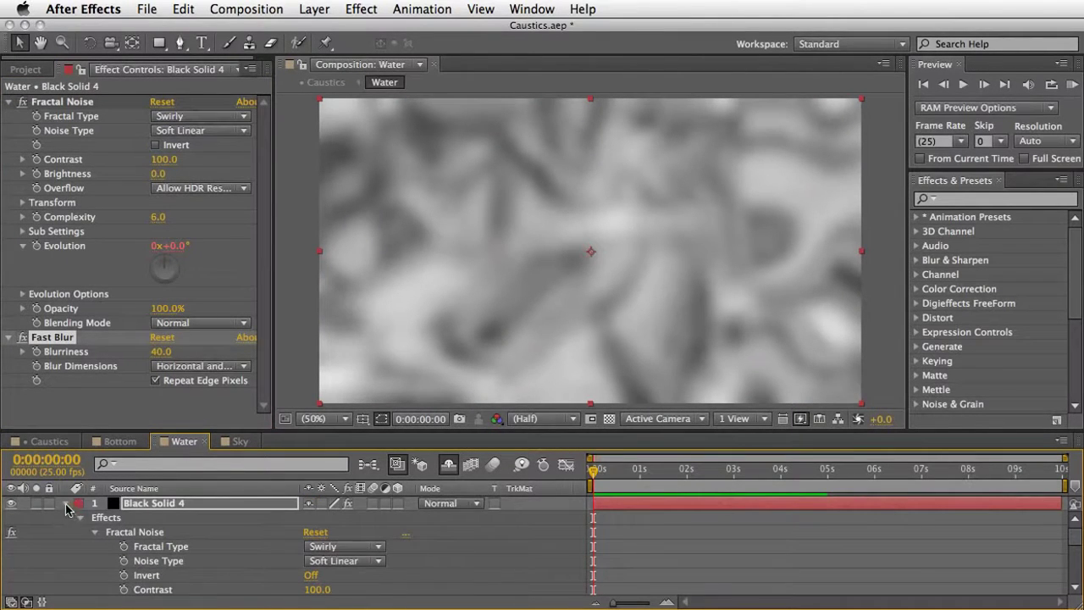
left_click(94, 531)
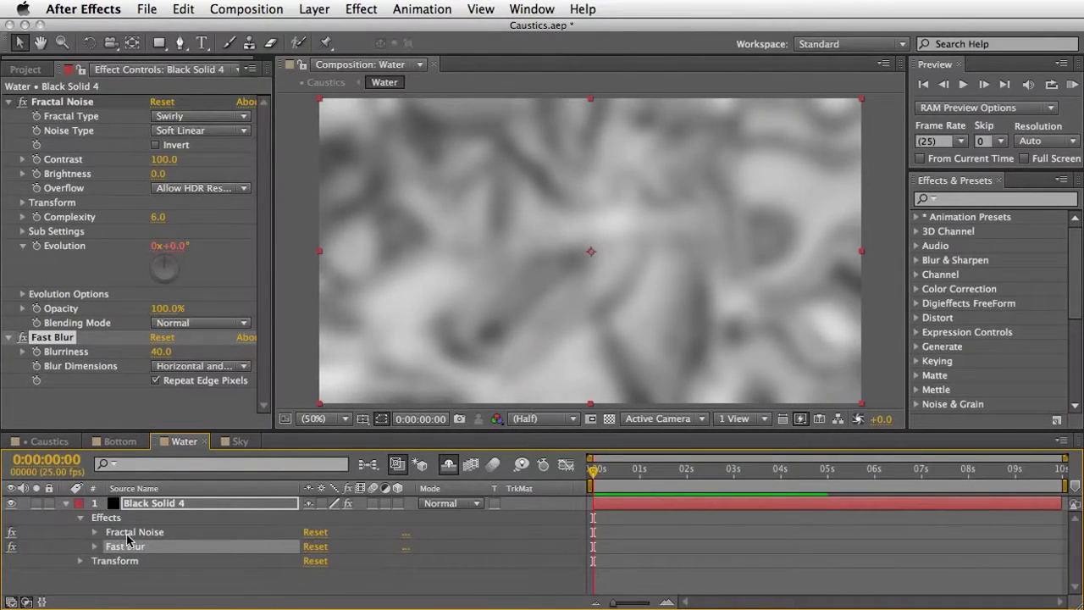
left_click(127, 532, "shift")
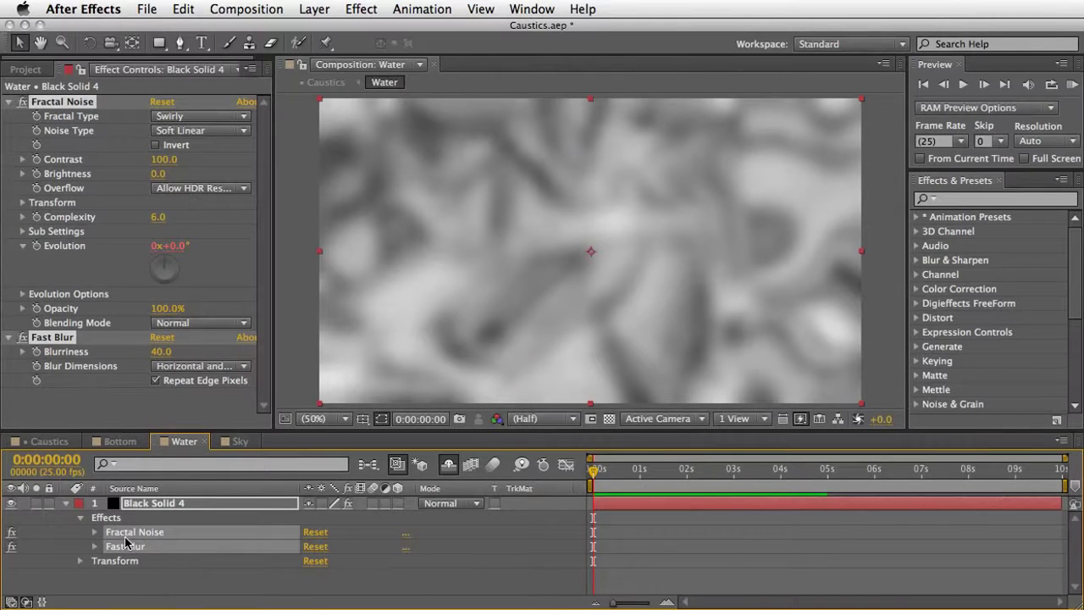
key("Delete")
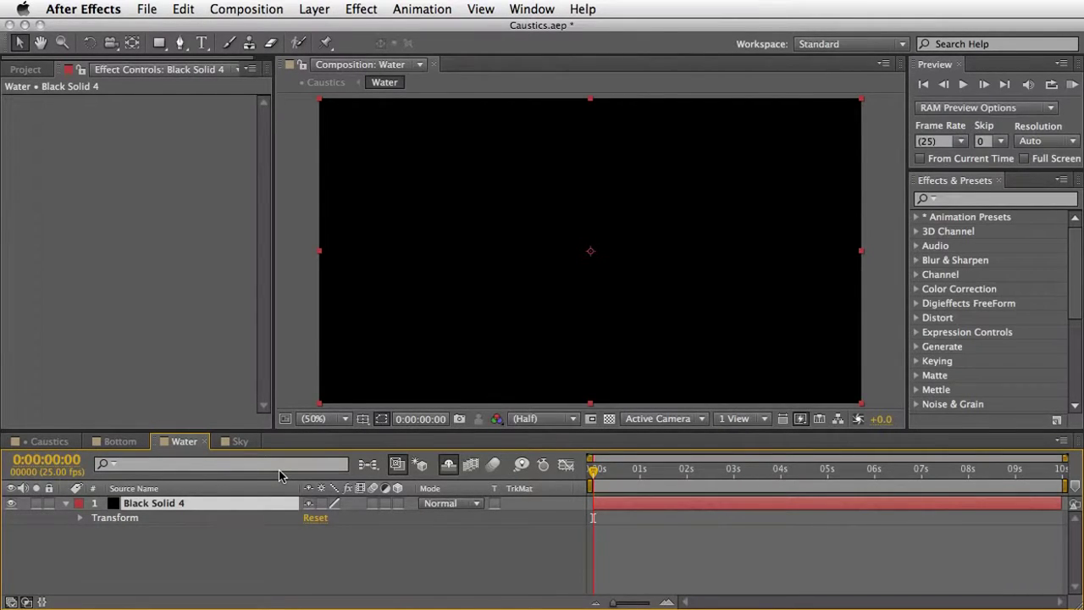
Apply Wave World to Black Solid 4 with View set to Height Map, and play it
left_click(362, 10)
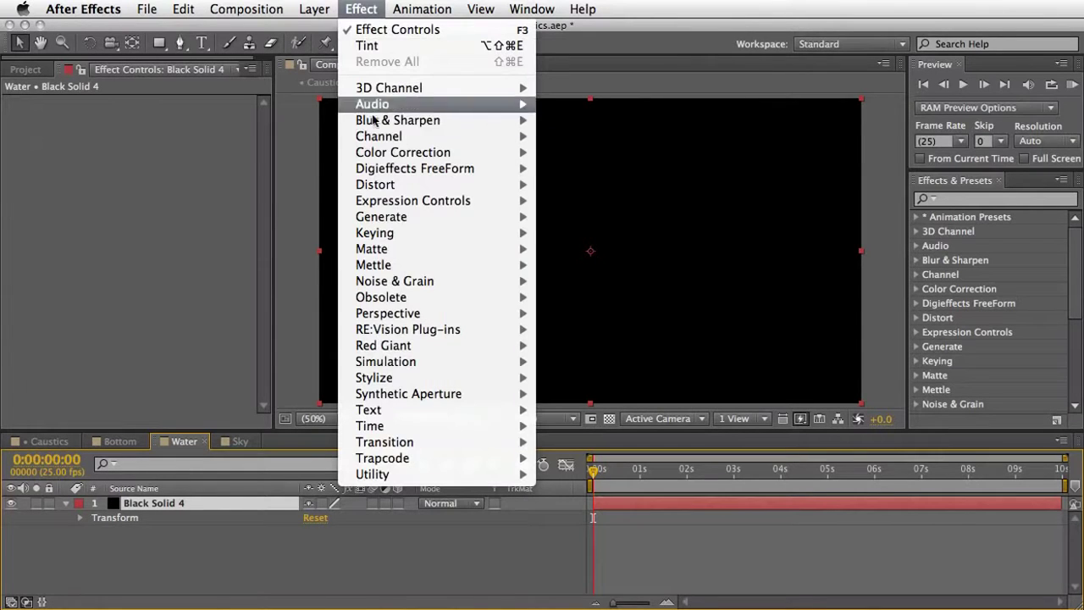
mouse_move(361, 362)
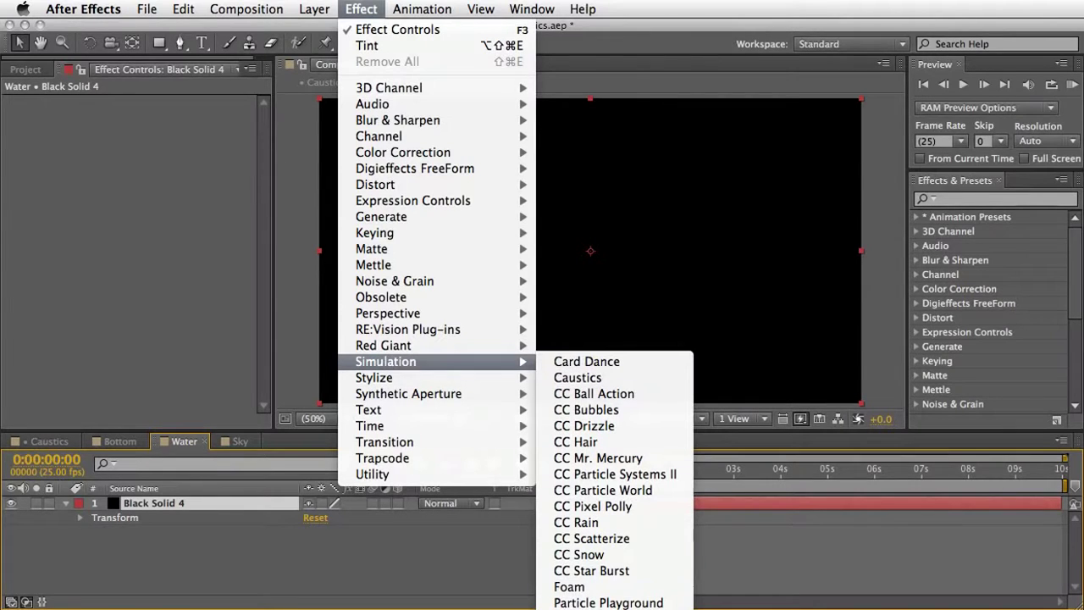
left_click(593, 609)
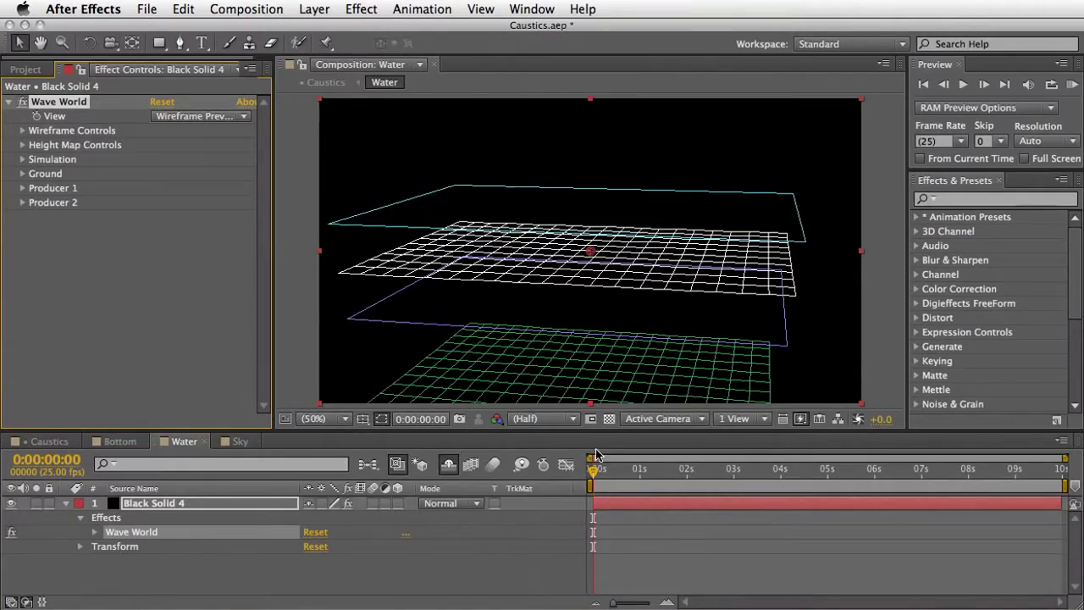
left_click_drag(598, 472, 699, 485)
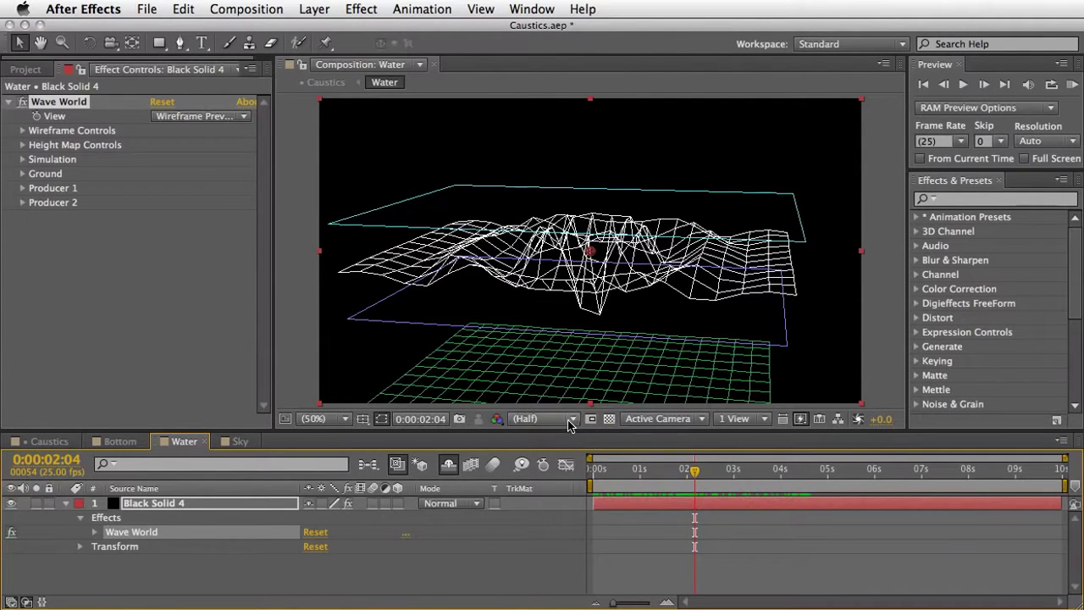
left_click(228, 117)
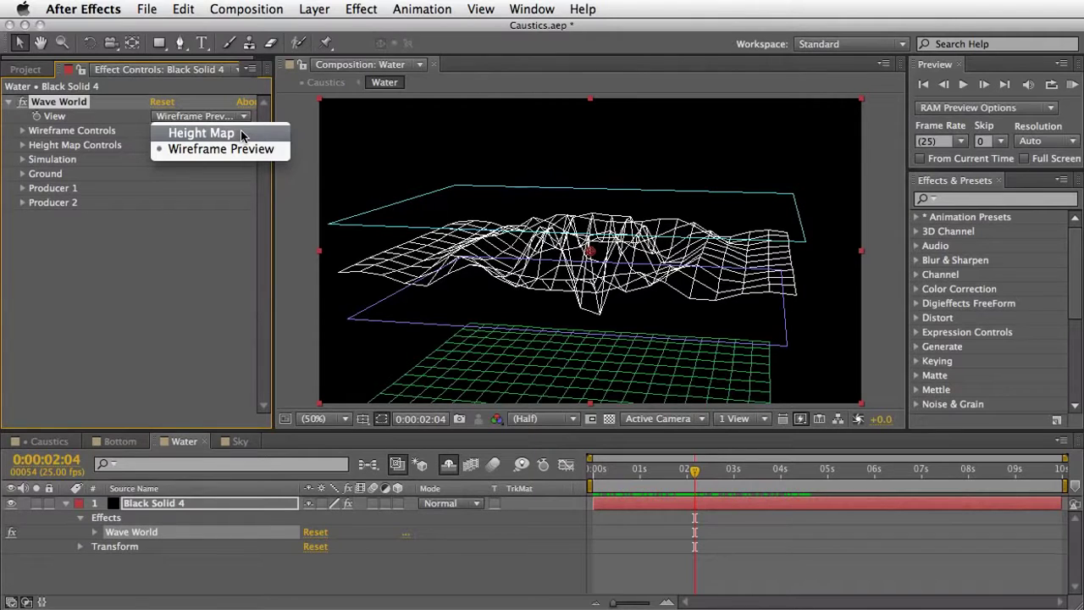
left_click(242, 136)
key("space")
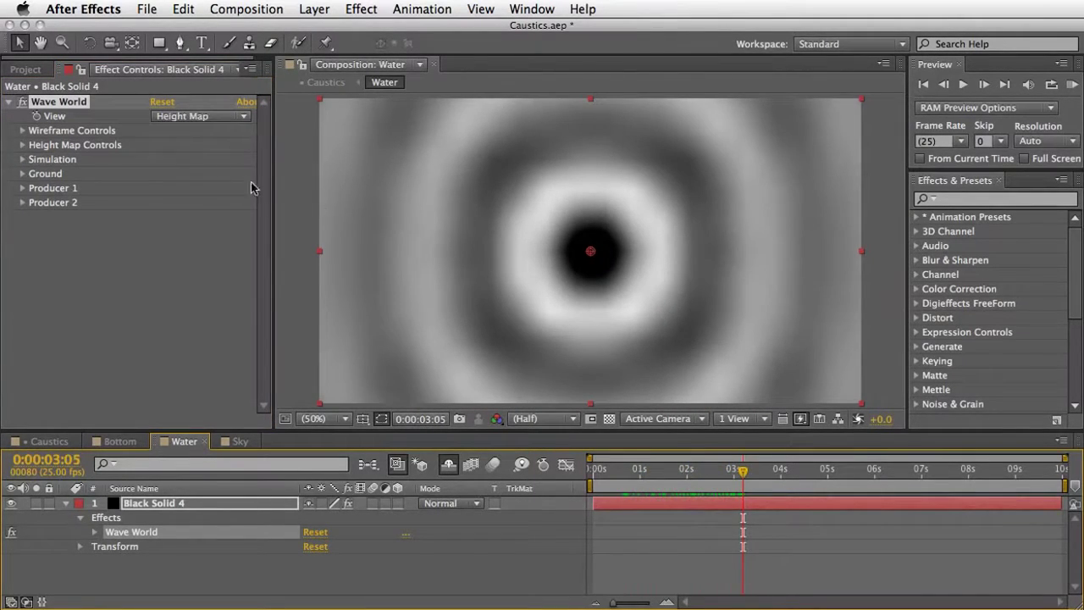
Set the Wave World Grid Resolution to 150
left_click(23, 159)
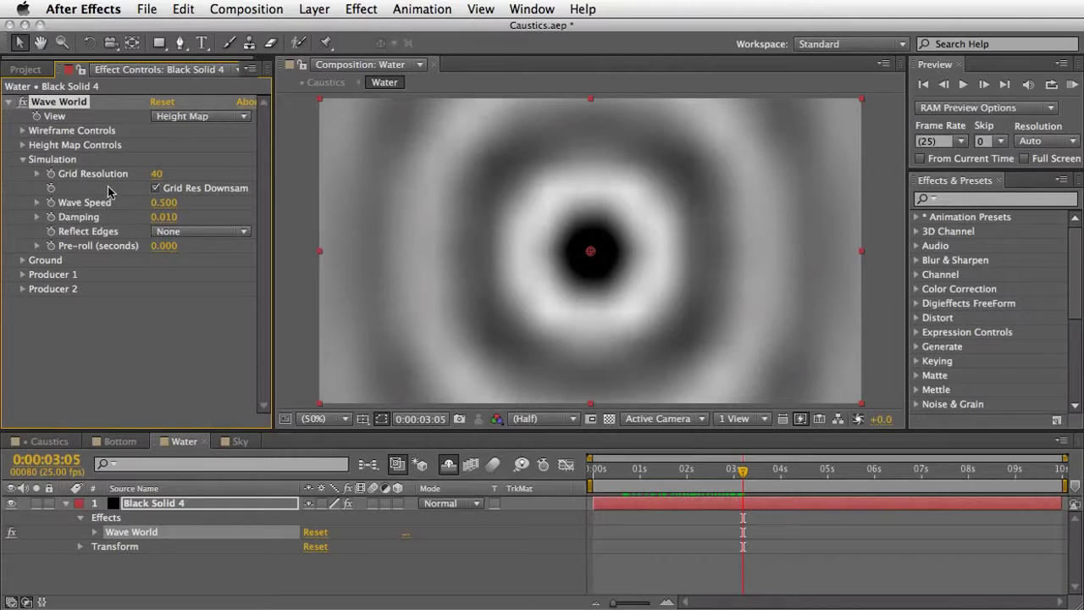
left_click(157, 175)
type("150")
key("Return")
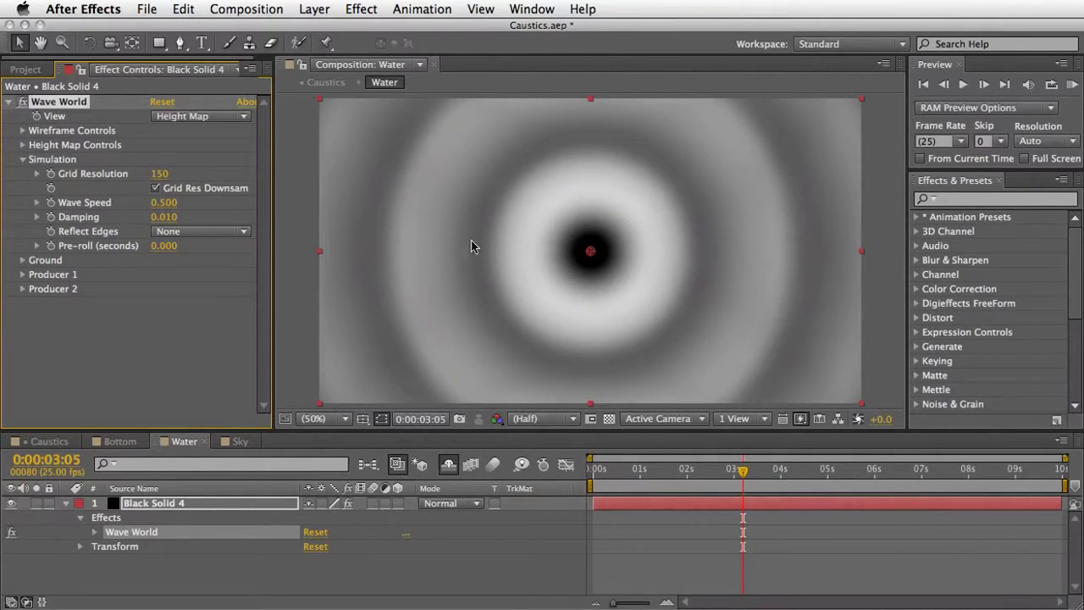
Keyframe Producer 1 Position moving from the top-left corner at 0s to the bottom-right at the end
left_click(23, 274)
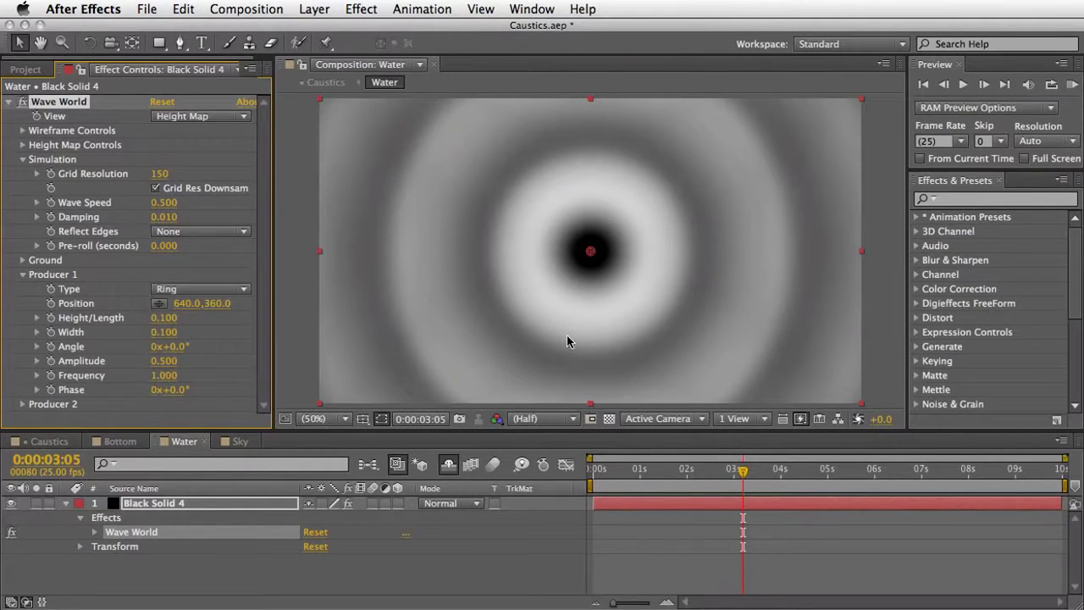
left_click_drag(591, 252, 317, 97)
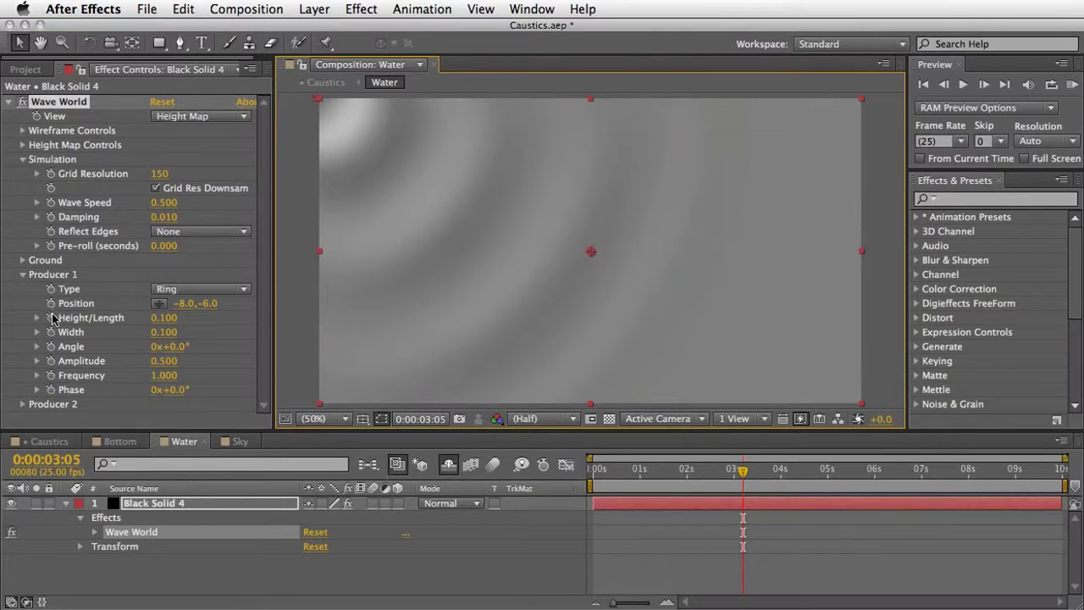
left_click(52, 303)
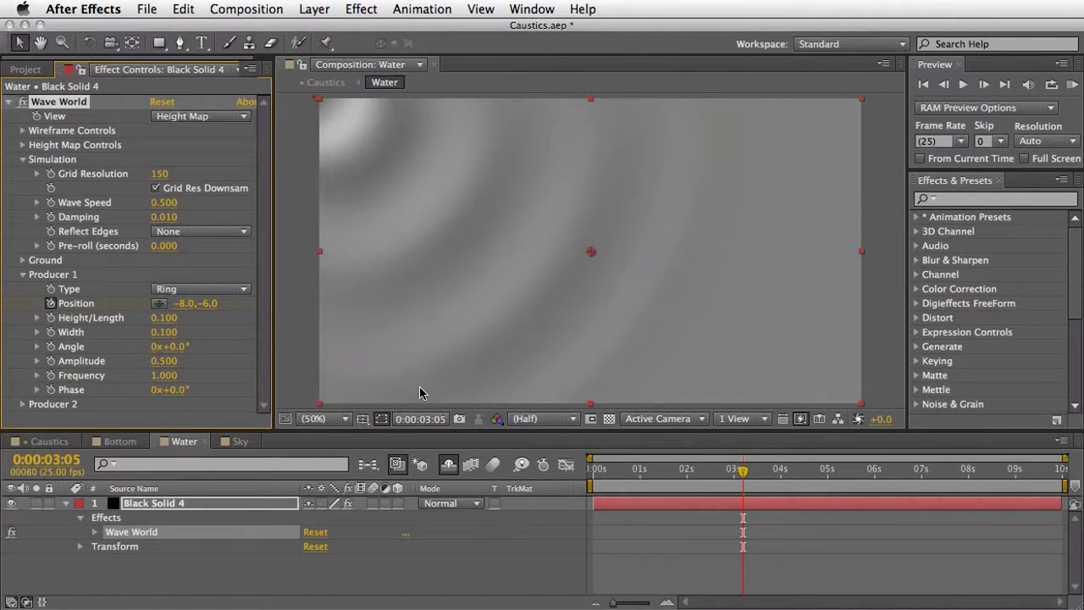
key("u")
left_click(735, 530)
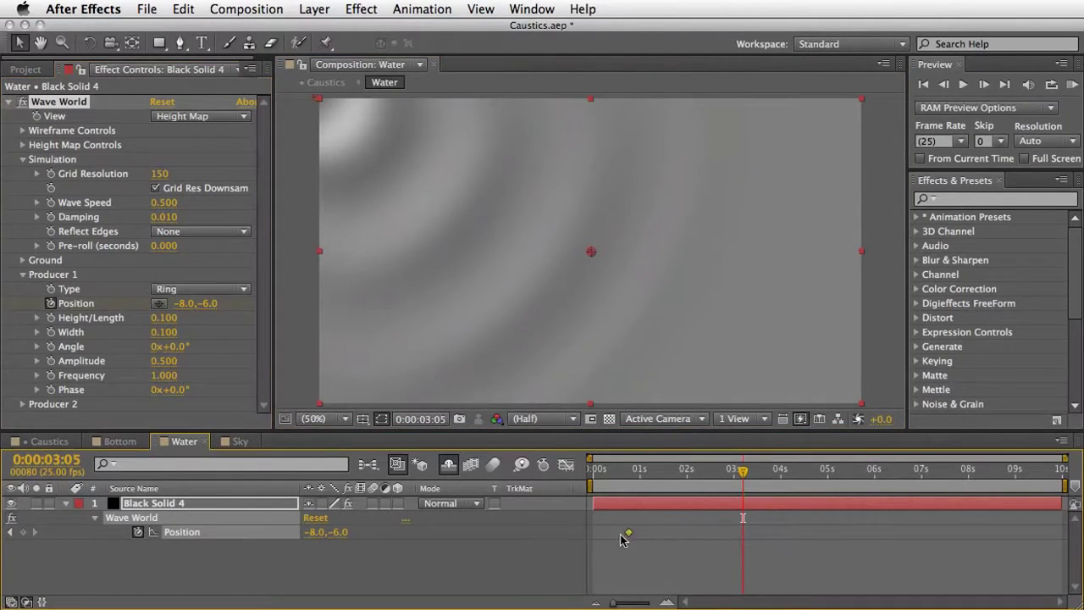
left_click(1060, 477)
left_click_drag(315, 101, 874, 412)
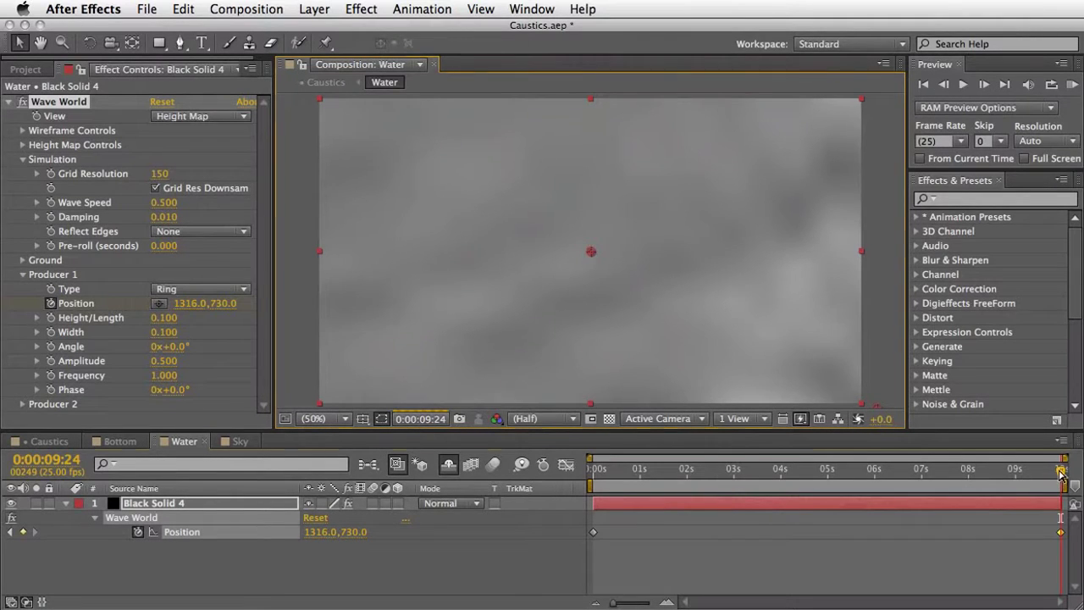
left_click_drag(1060, 474, 865, 487)
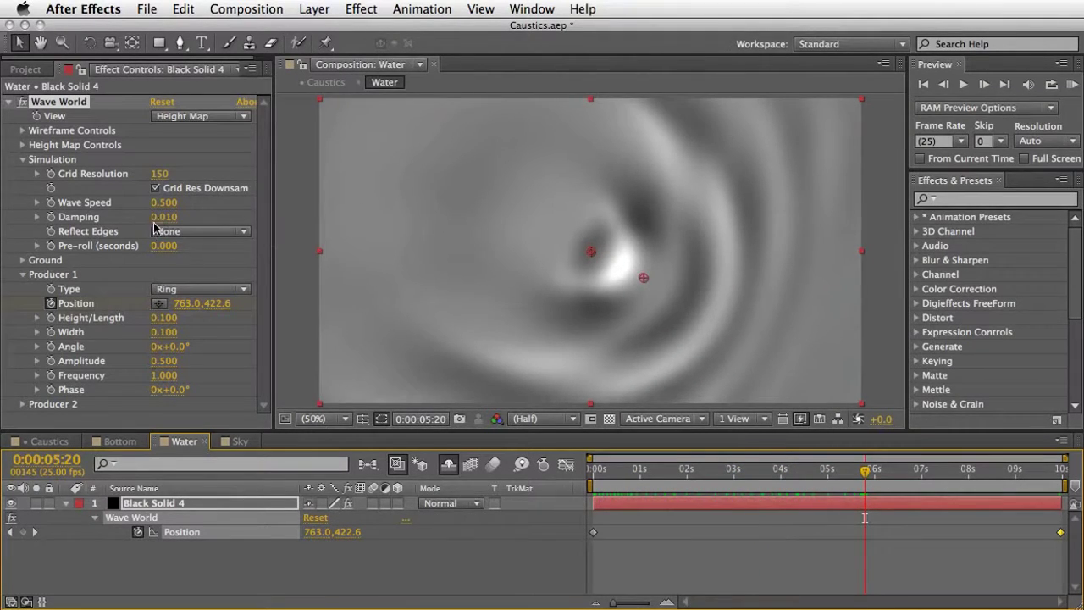
Set Wave World's Reflect Edges to All and return to the start of the clip
left_click(207, 232)
left_click(181, 265)
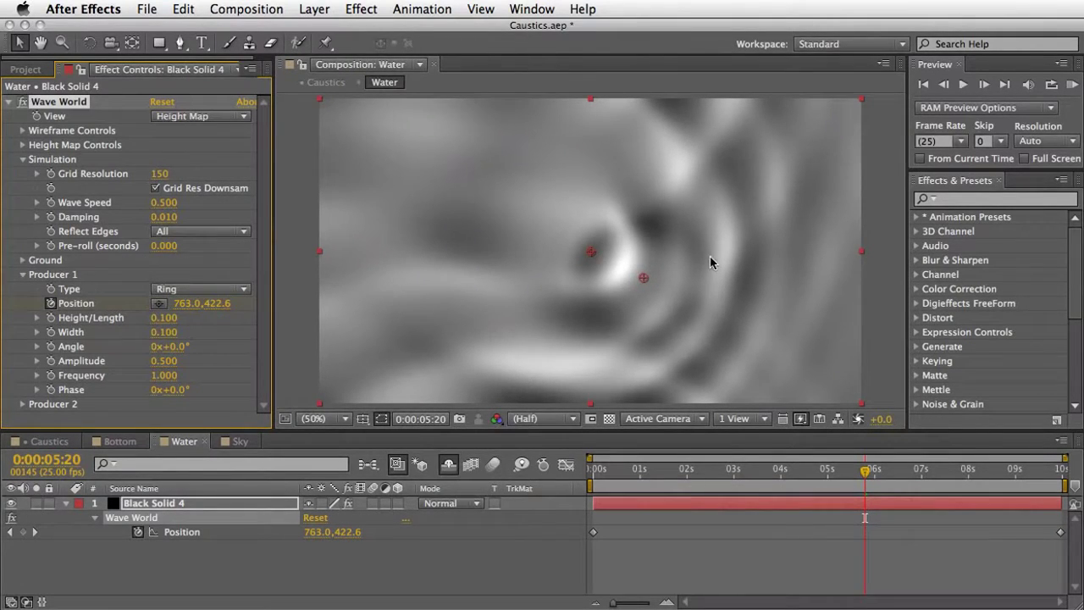
left_click(594, 469)
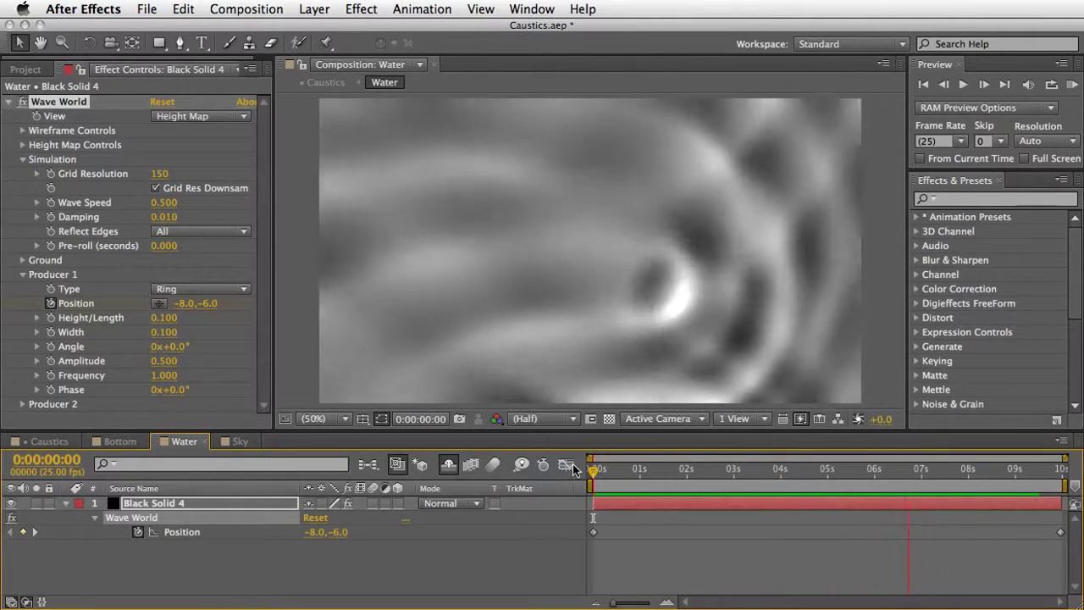
Preview the rippling pool floor in the Caustics comp, then park at 0:00:04:09
left_click(23, 159)
left_click(53, 442)
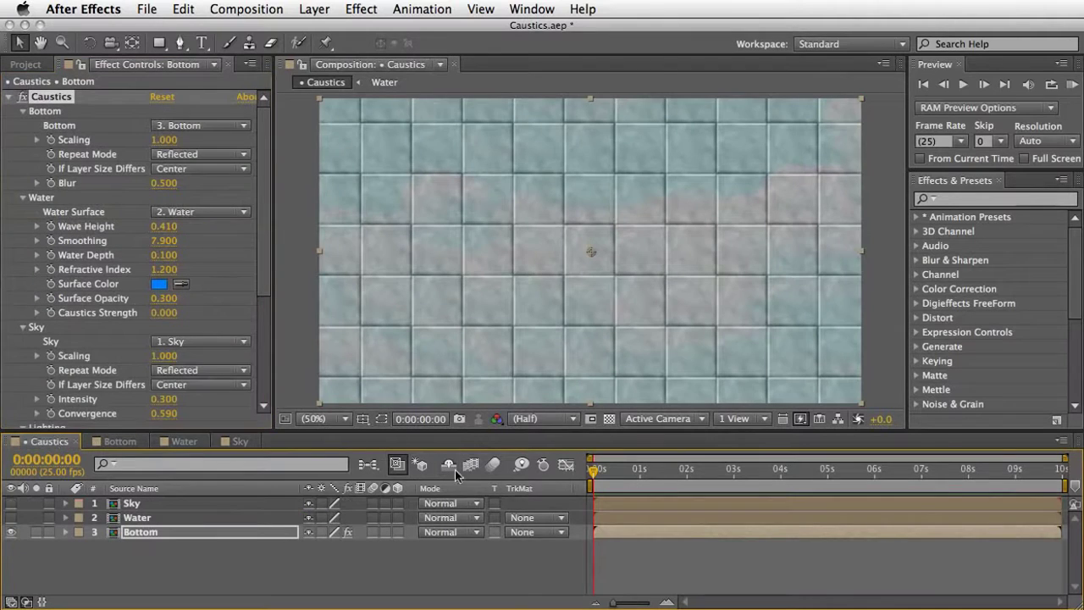
key("KP_0")
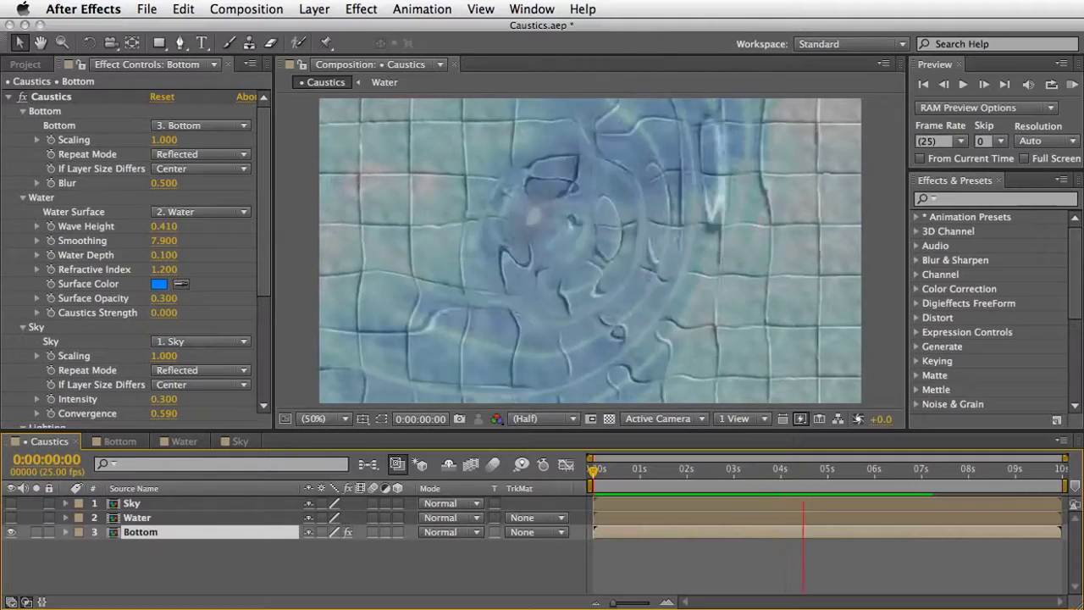
key("space")
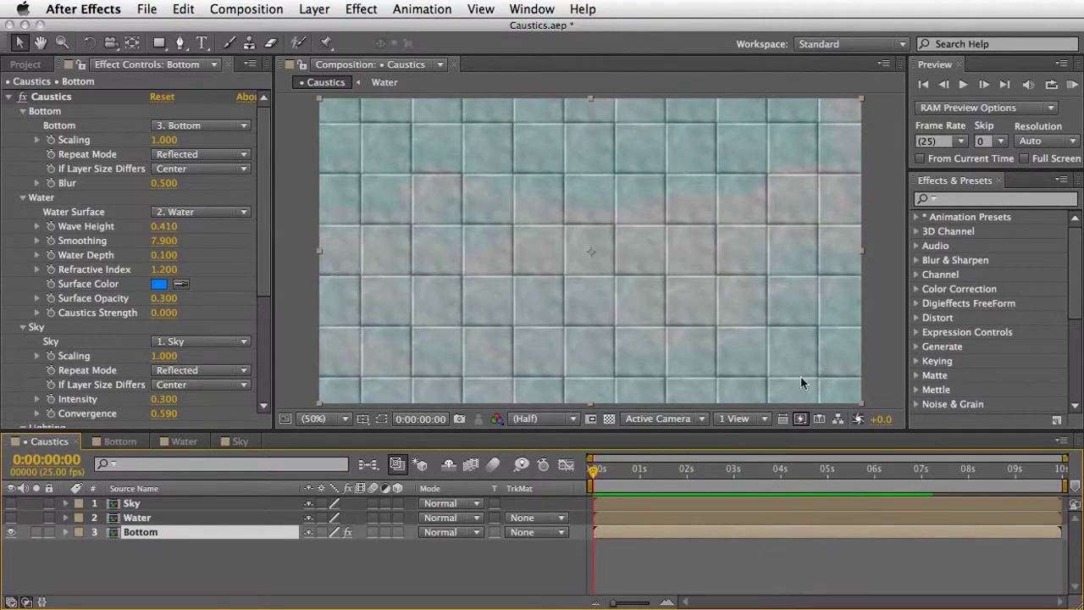
left_click_drag(711, 471, 797, 470)
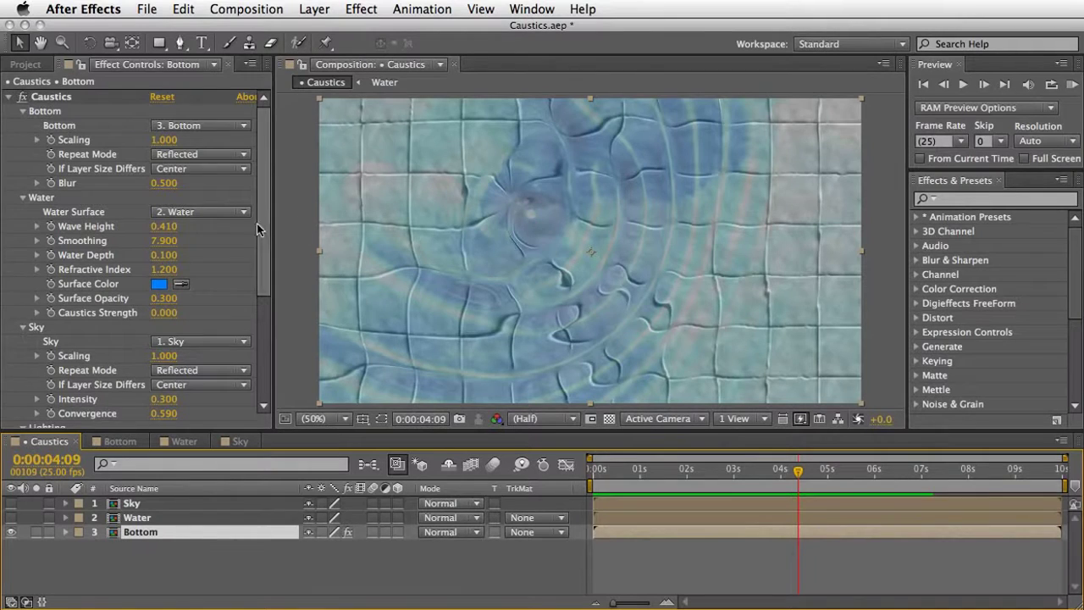
Make the Water layer visible and blend it in Overlay mode
left_click(11, 518)
left_click(138, 517)
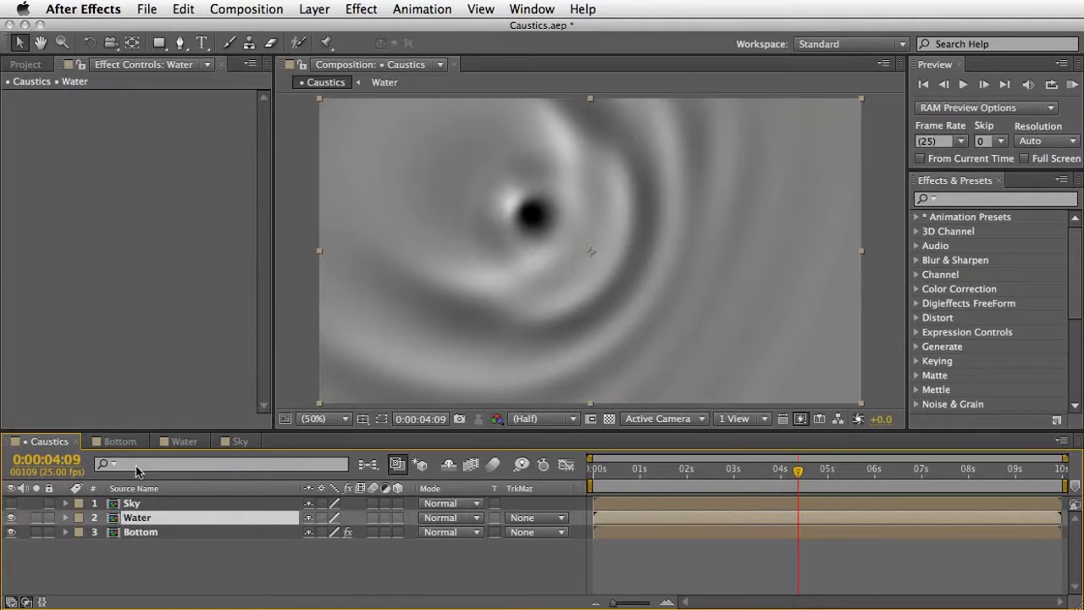
left_click(460, 518)
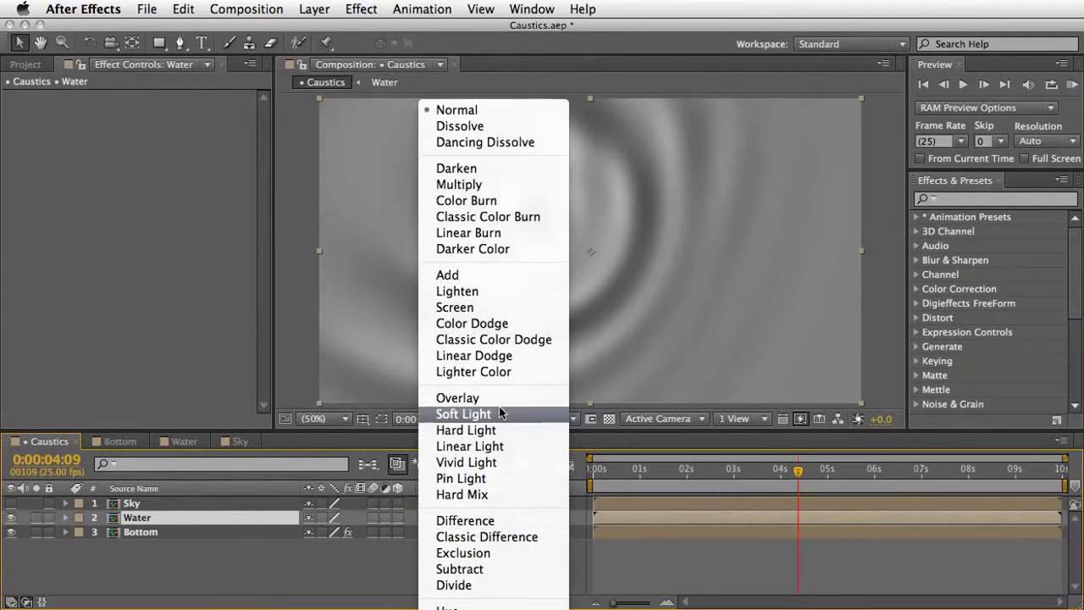
left_click(499, 398)
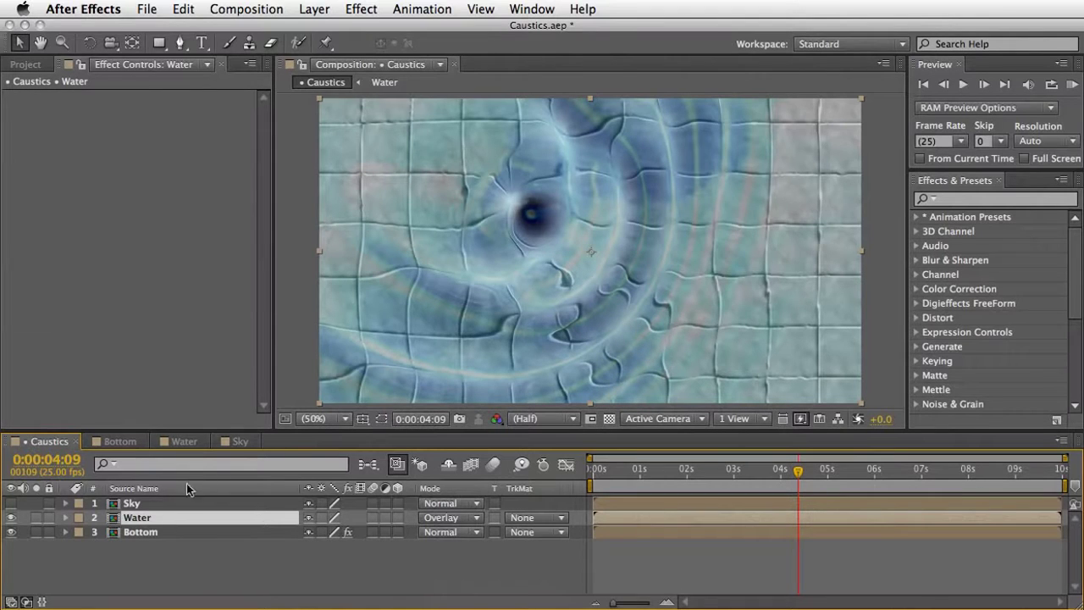
Set Bottom's Caustics Strength 0.190, Smoothing 9.700, Surface Opacity 1.000, then RAM preview
left_click(141, 532)
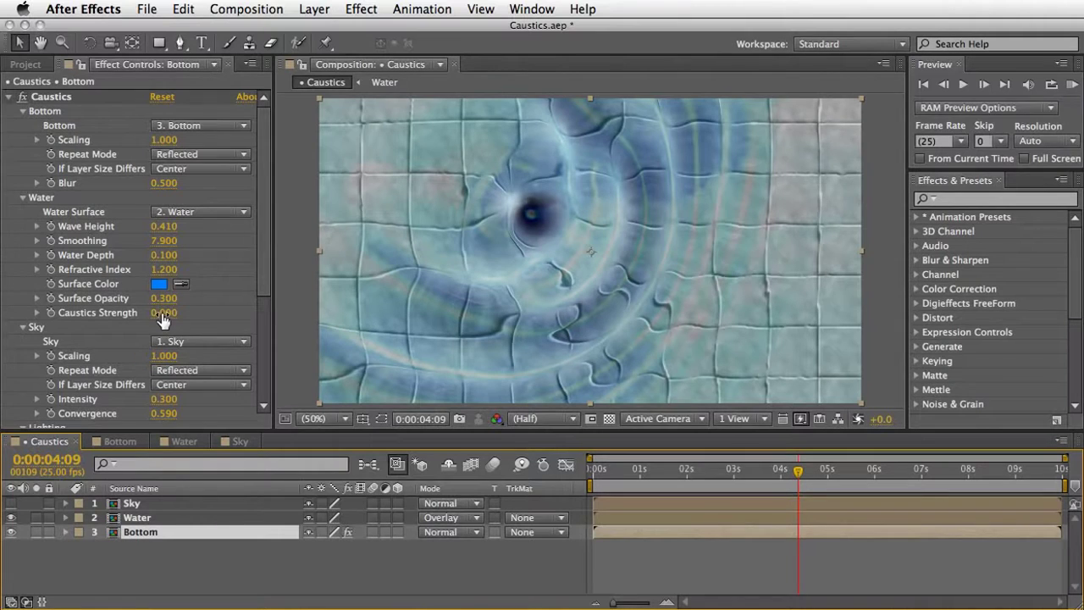
left_click_drag(163, 312, 173, 312)
left_click_drag(168, 242, 184, 246)
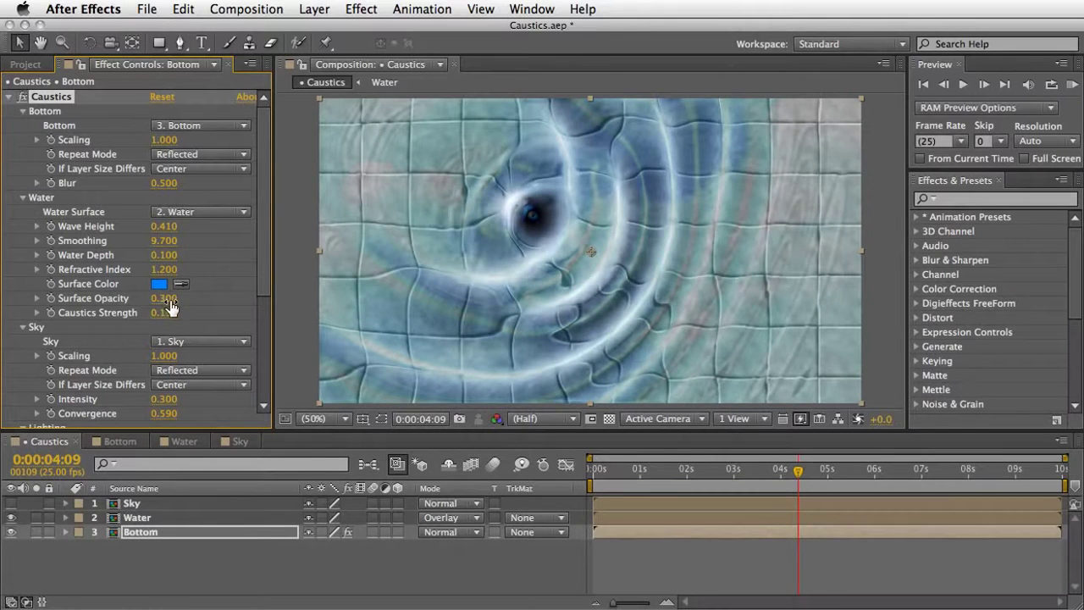
left_click_drag(169, 305, 145, 298)
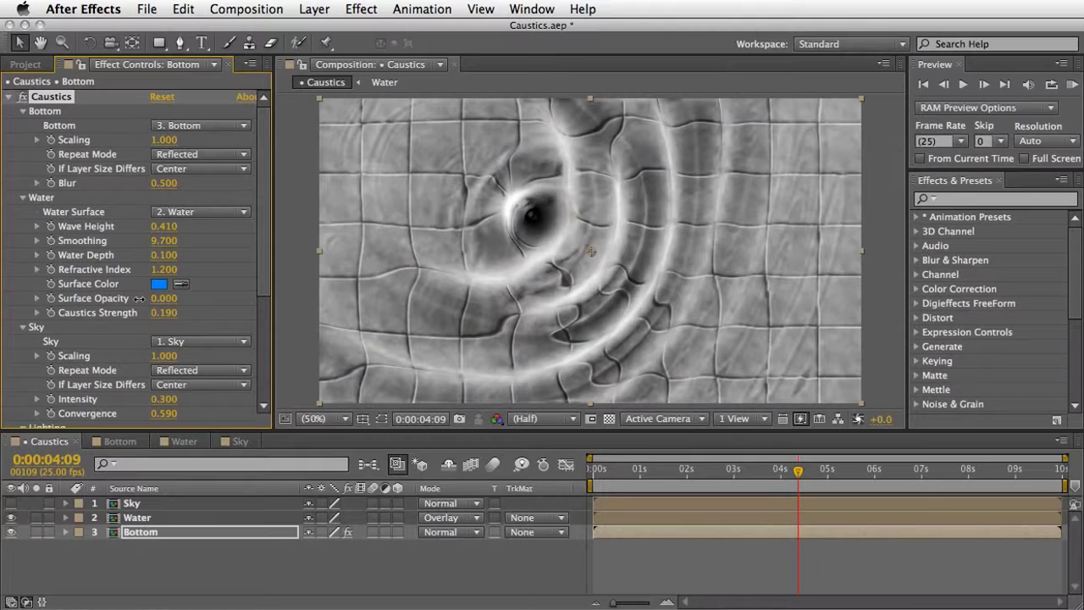
left_click_drag(158, 300, 204, 300)
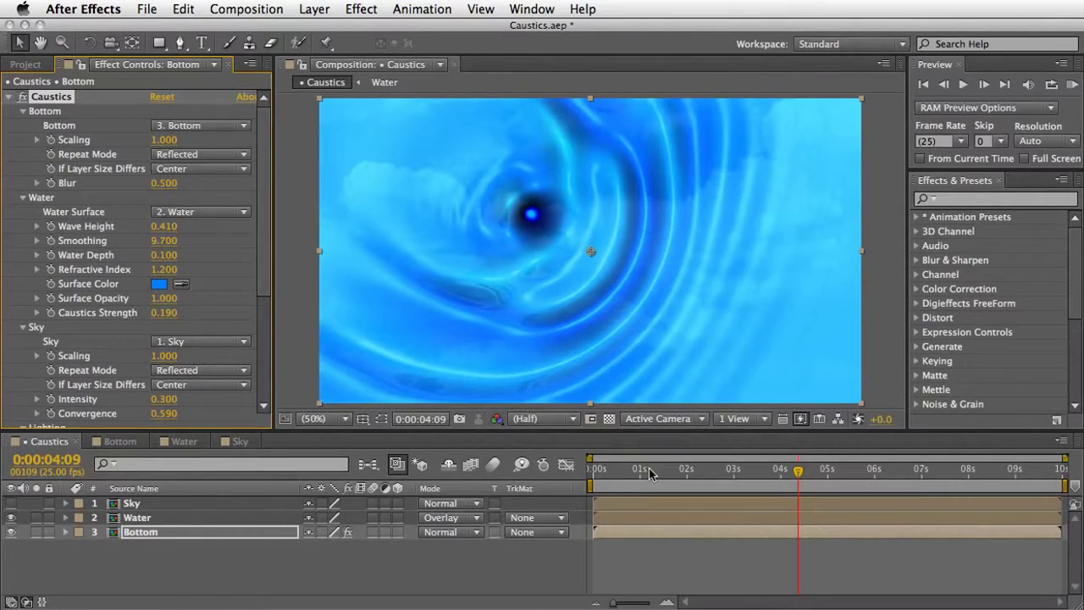
key("KP_0")
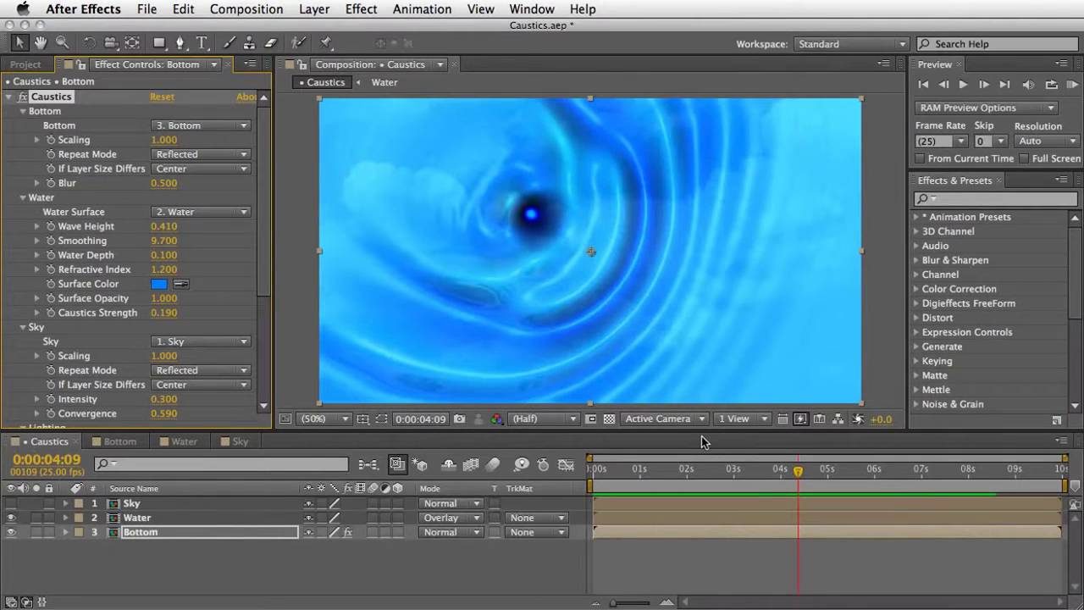
Stop the preview, set the Caustics Sky layer to None and Surface Opacity to 0.340
left_click(519, 349)
left_click(177, 342)
left_click(179, 358)
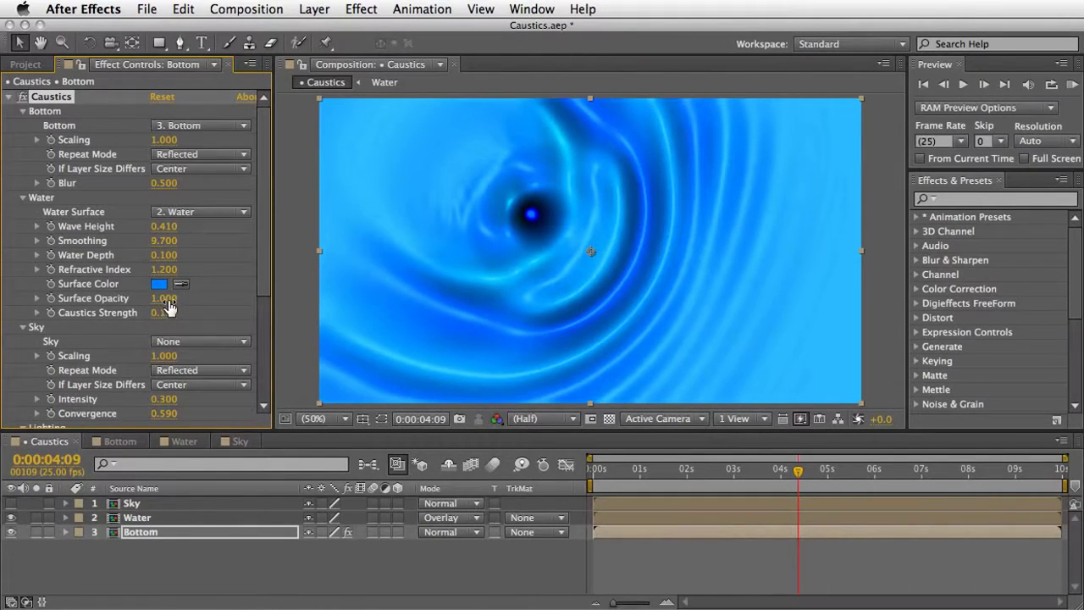
left_click_drag(164, 298, 122, 301)
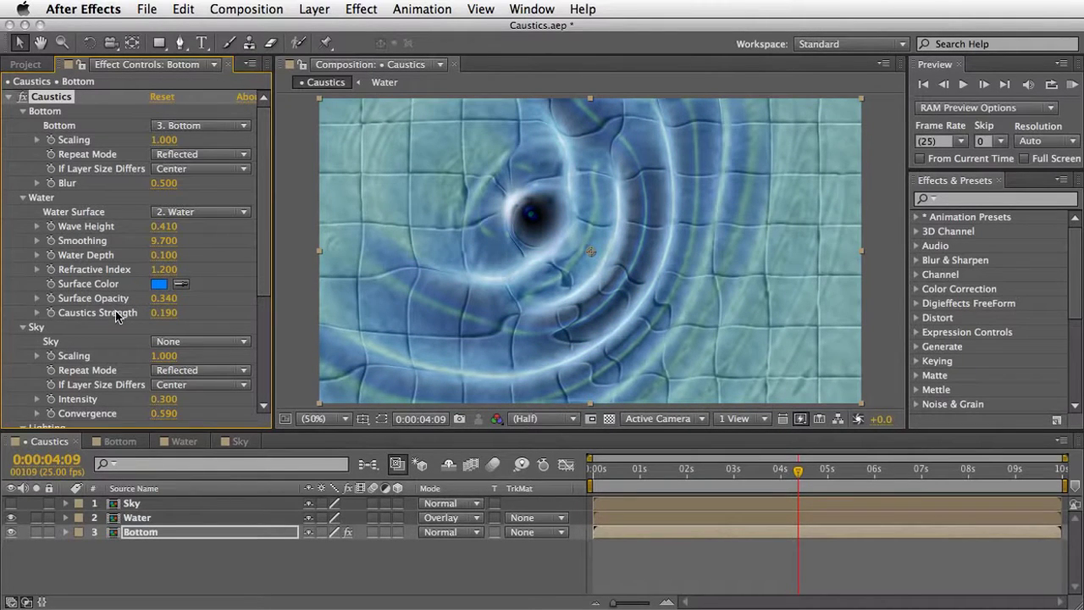
In the Water comp, unhide shy layers and place a visible SternFX above Black Solid 4
left_click(179, 440)
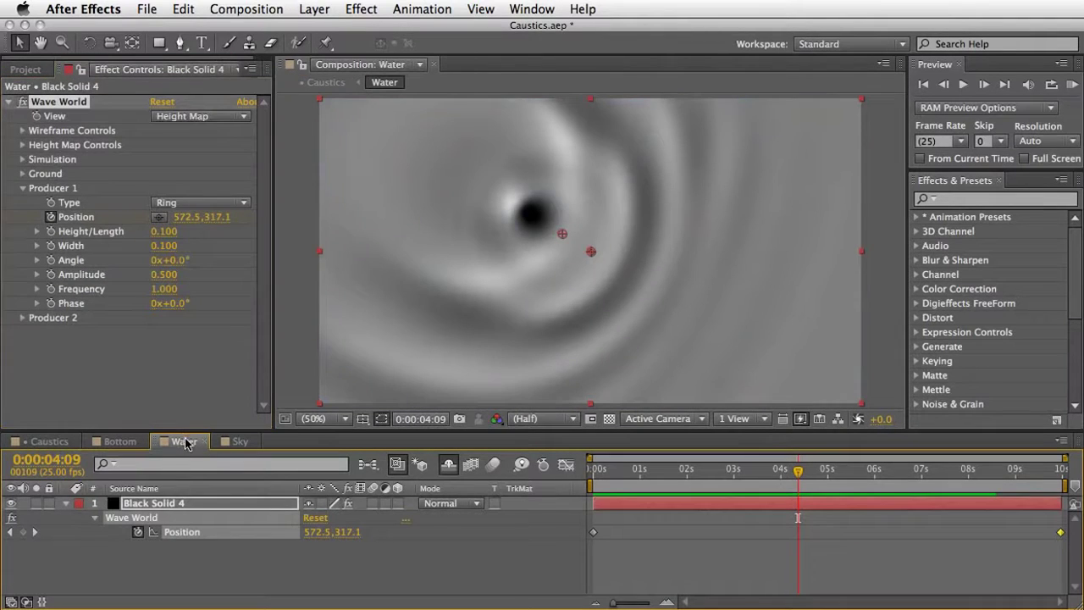
left_click(448, 465)
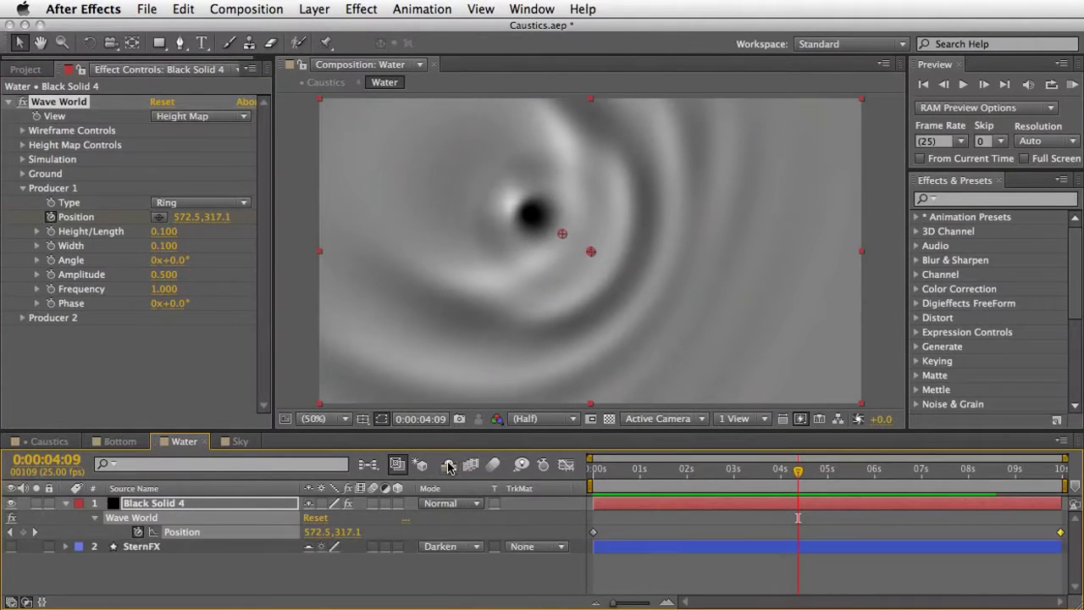
left_click(128, 547)
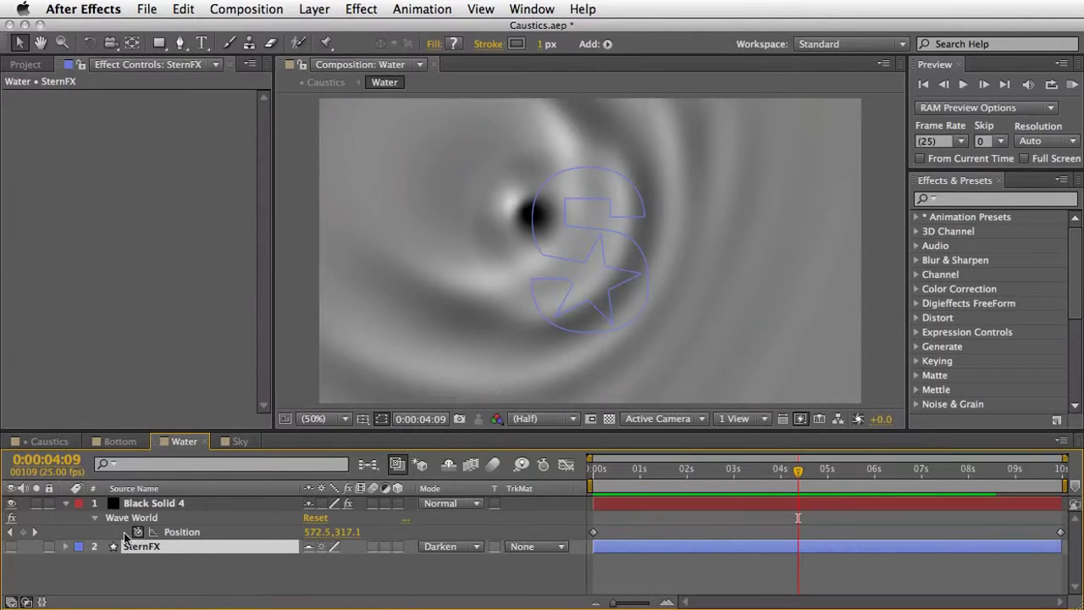
left_click_drag(134, 550, 145, 508)
left_click(11, 504)
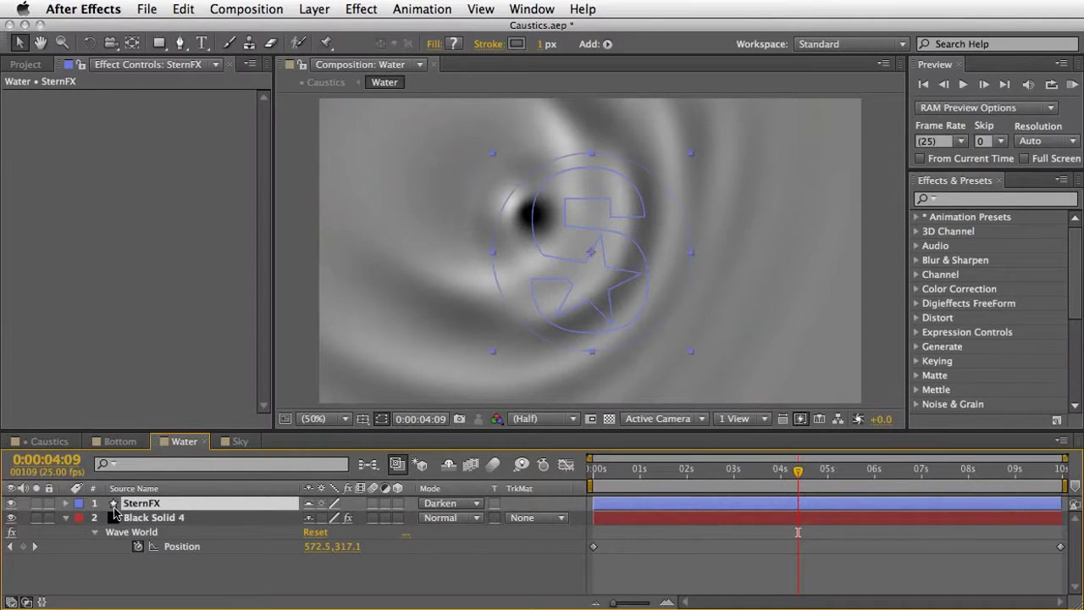
Expand SternFX's Contents and select the S group's Path 1
left_click(65, 503)
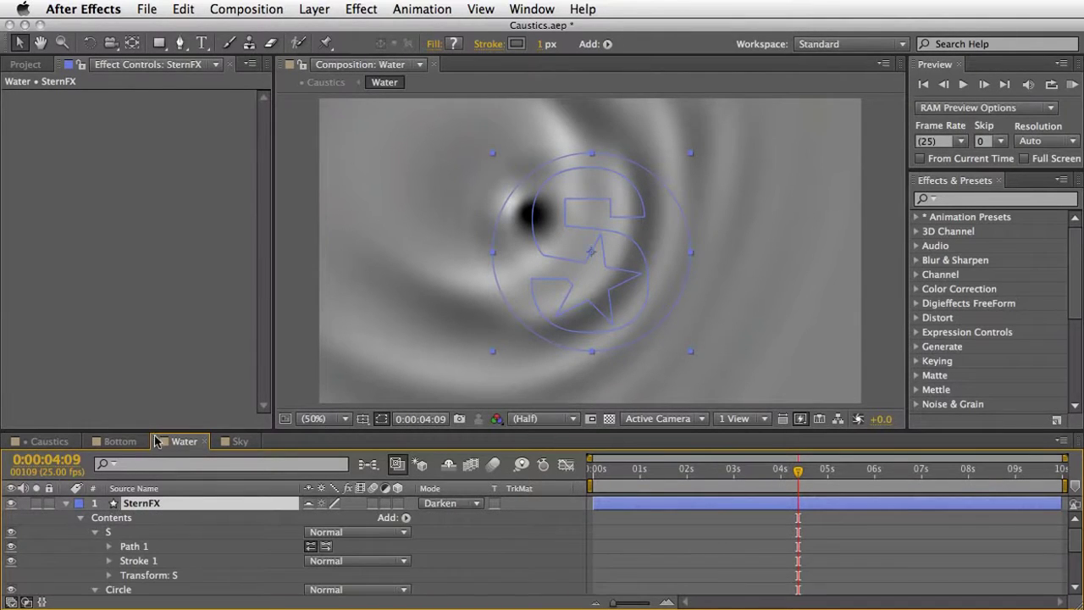
left_click(65, 503)
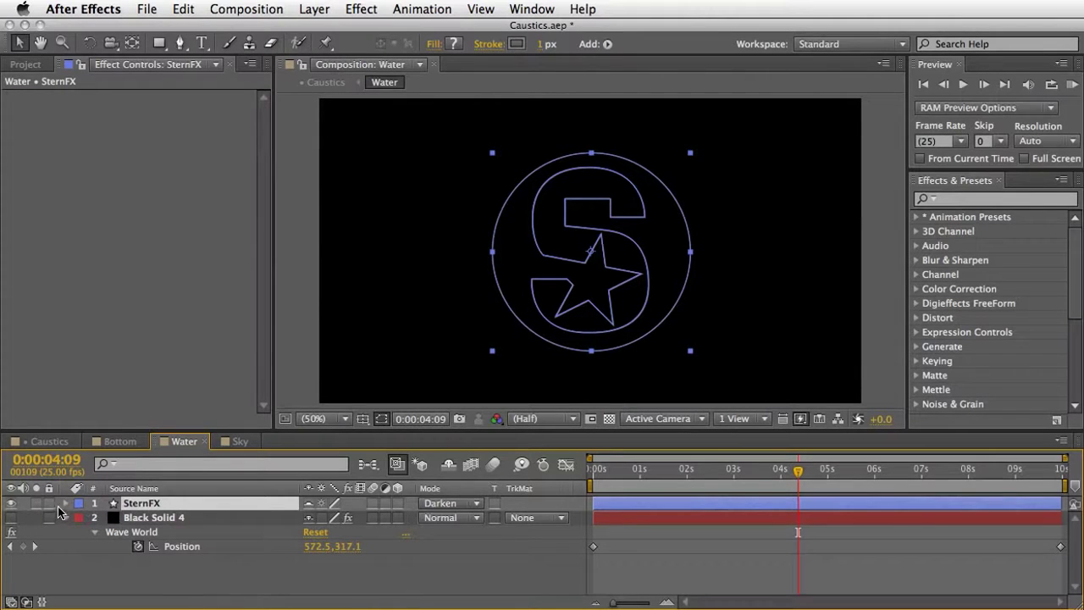
left_click(65, 503)
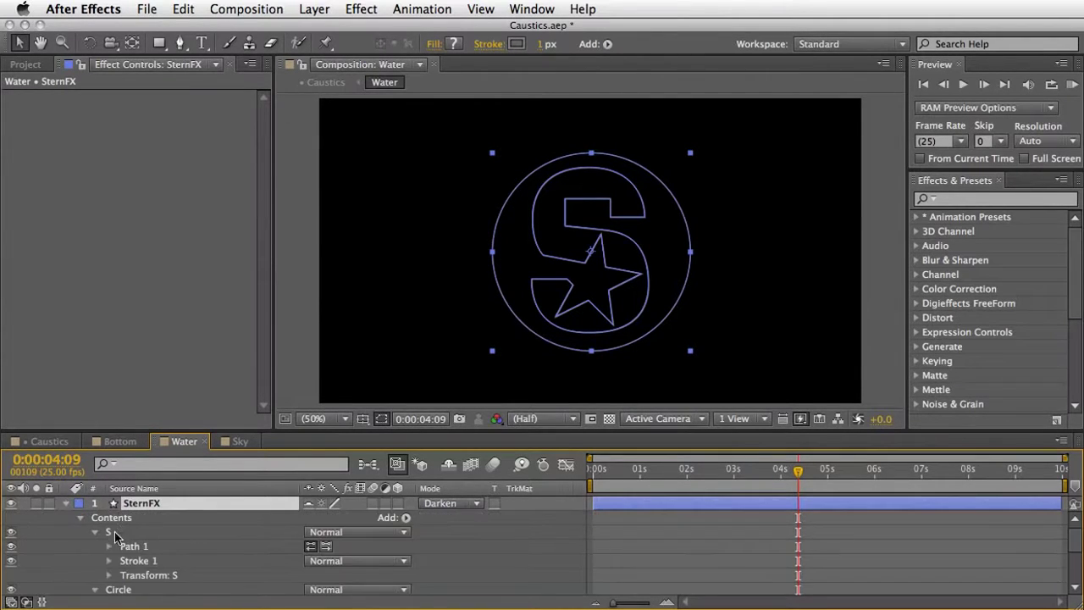
left_click(110, 534)
left_click(136, 547)
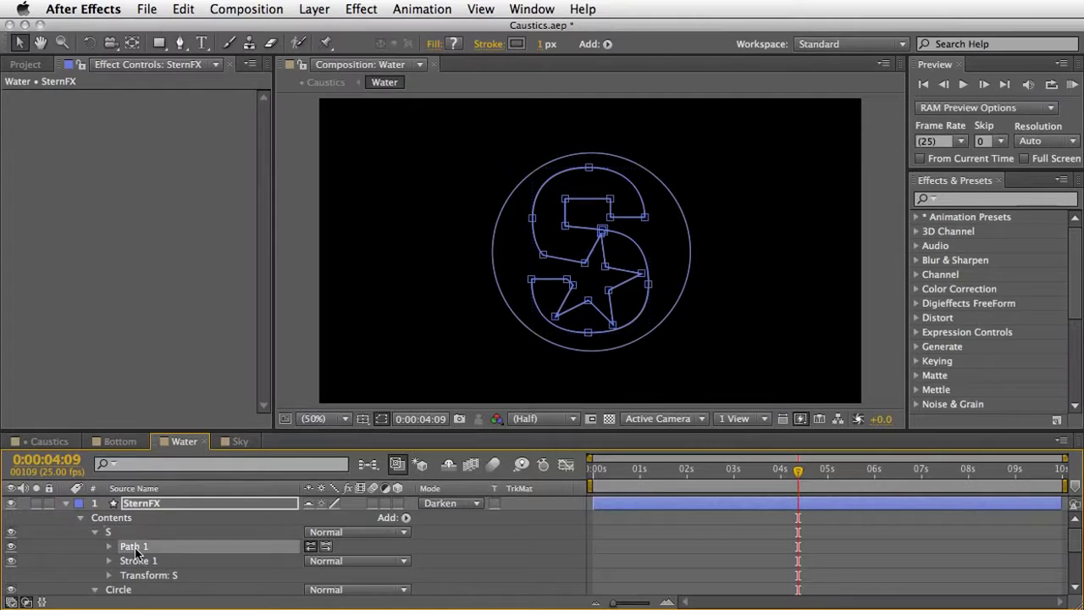
left_click(380, 420)
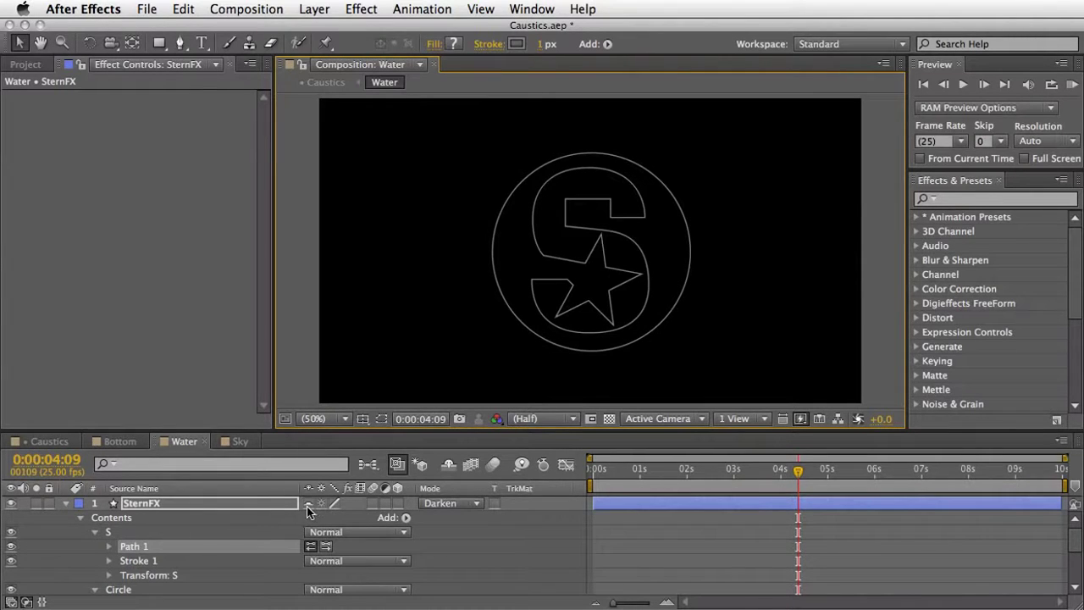
Add Trim Paths to the SternFX S group and expand its settings
left_click(146, 547)
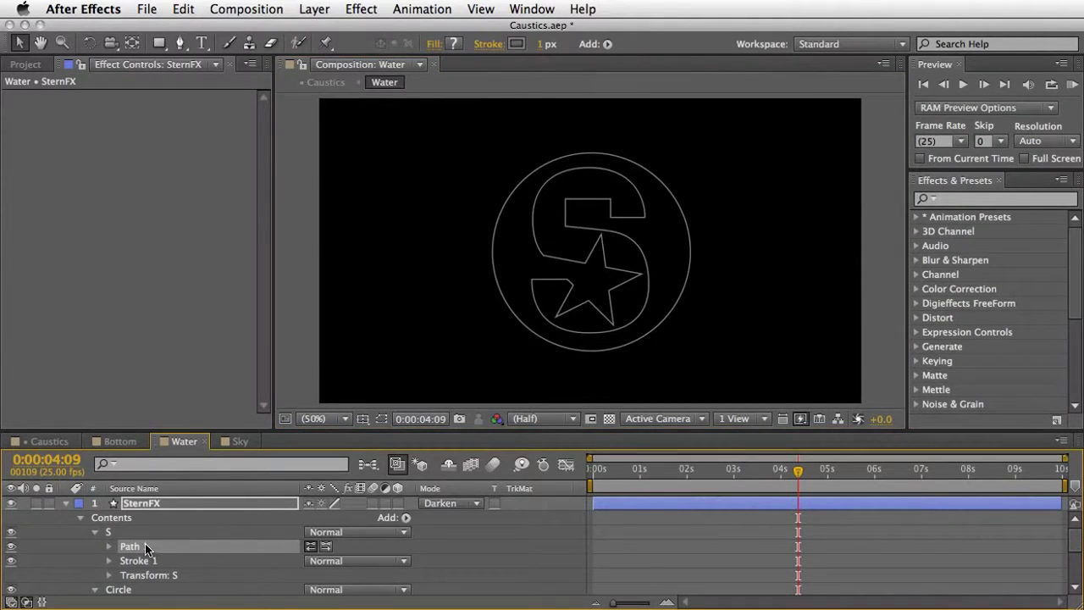
left_click(112, 528)
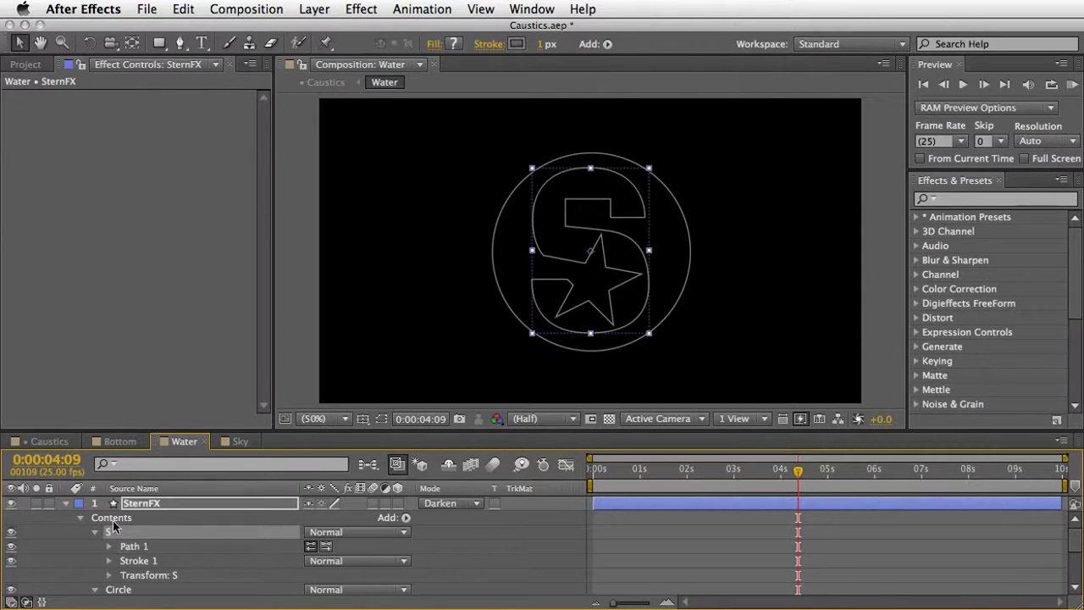
left_click(606, 44)
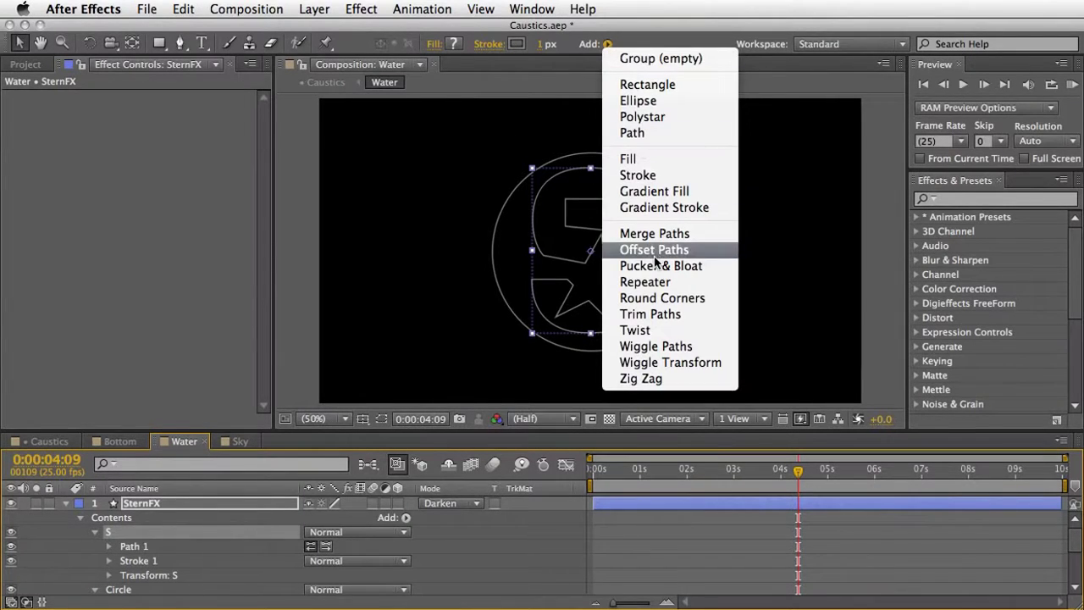
left_click(657, 314)
left_click(108, 561)
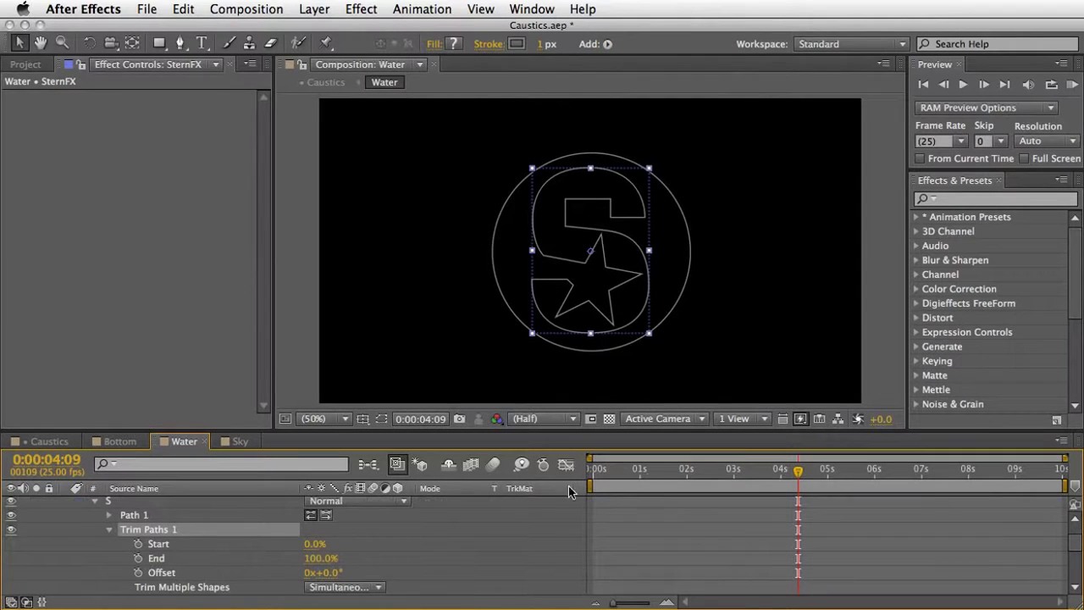
Keyframe Trim Paths End from 0% at 0s to 100% at 2:24, then preview the draw-on
left_click_drag(628, 479, 598, 476)
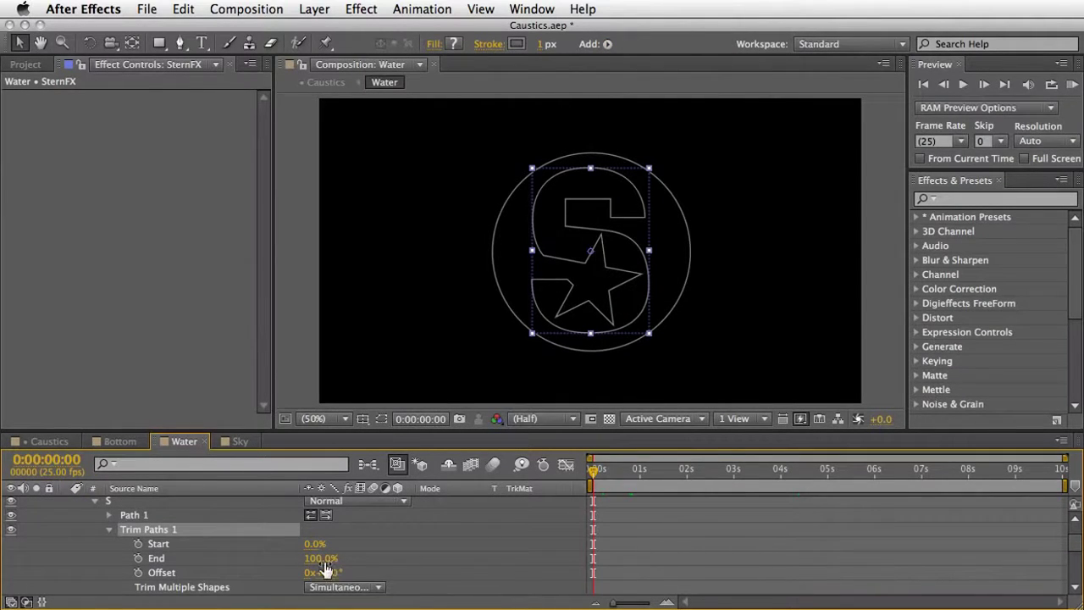
left_click_drag(313, 558, 184, 561)
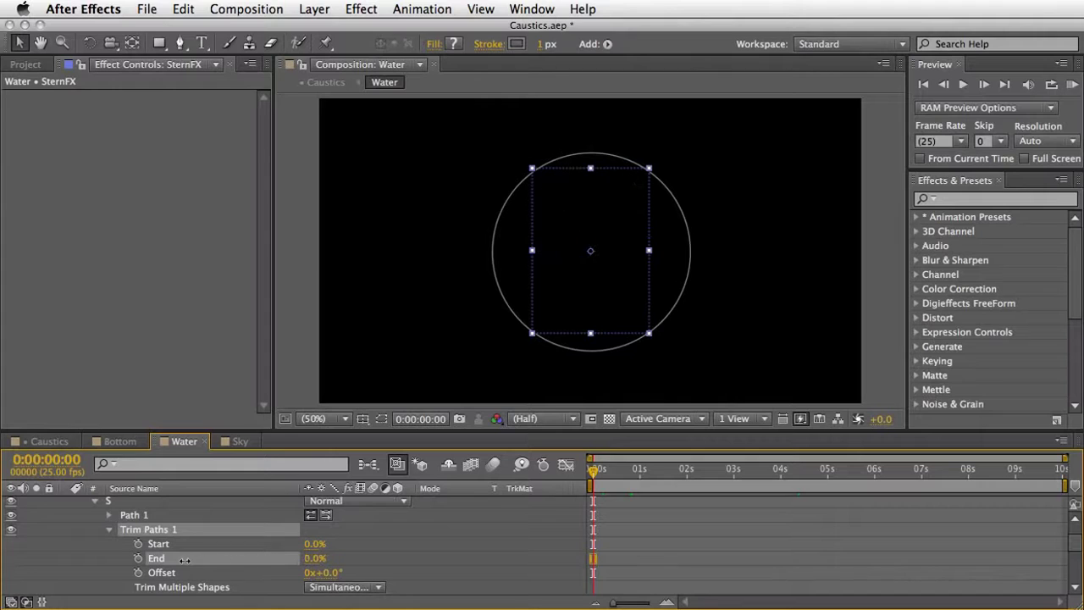
left_click(139, 559)
left_click_drag(594, 474, 733, 481)
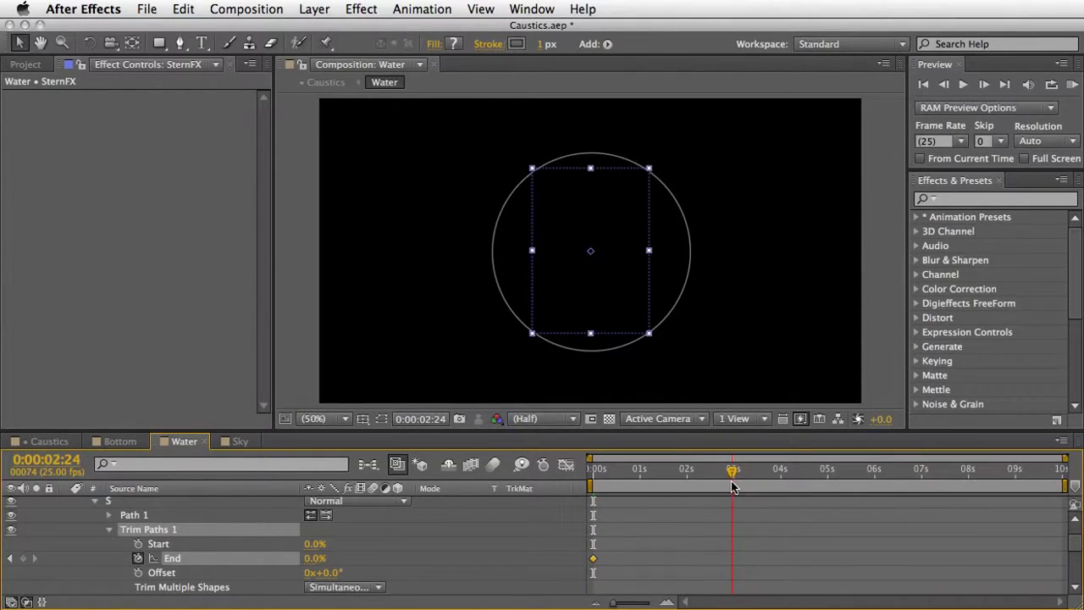
left_click_drag(313, 559, 539, 548)
key("KP_0")
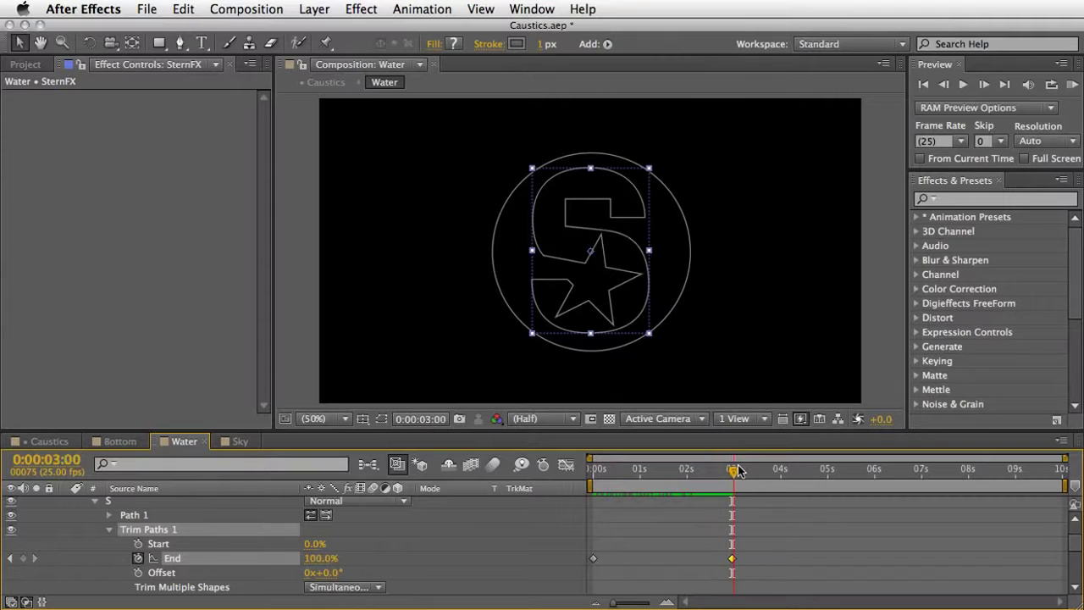
left_click(592, 474)
left_click_drag(593, 474, 732, 472)
Add Wiggle Paths to the S group and set its Size to 5.0
left_click(607, 44)
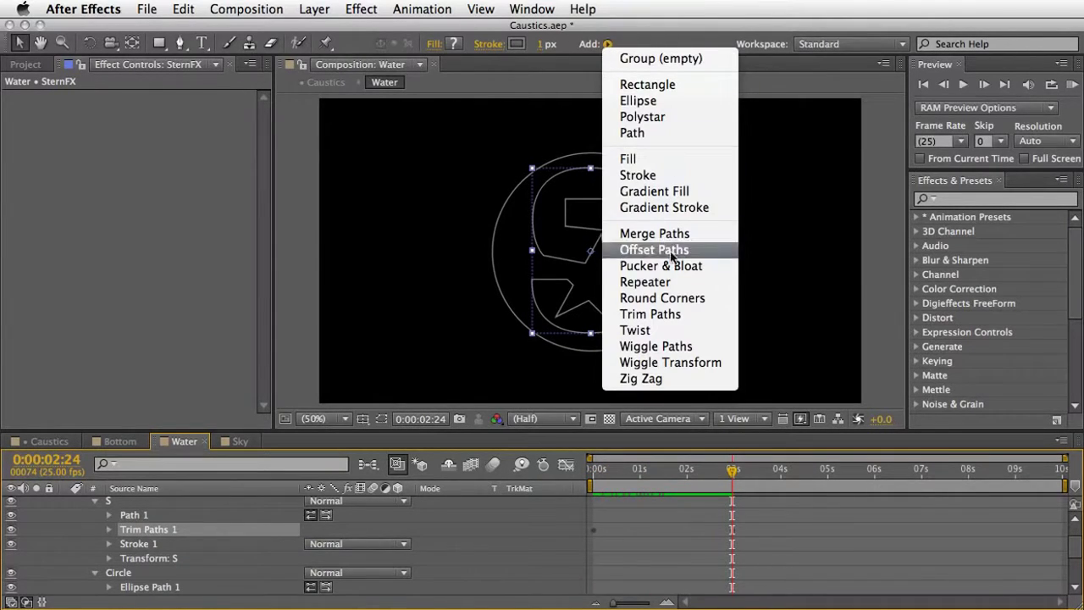
left_click(667, 347)
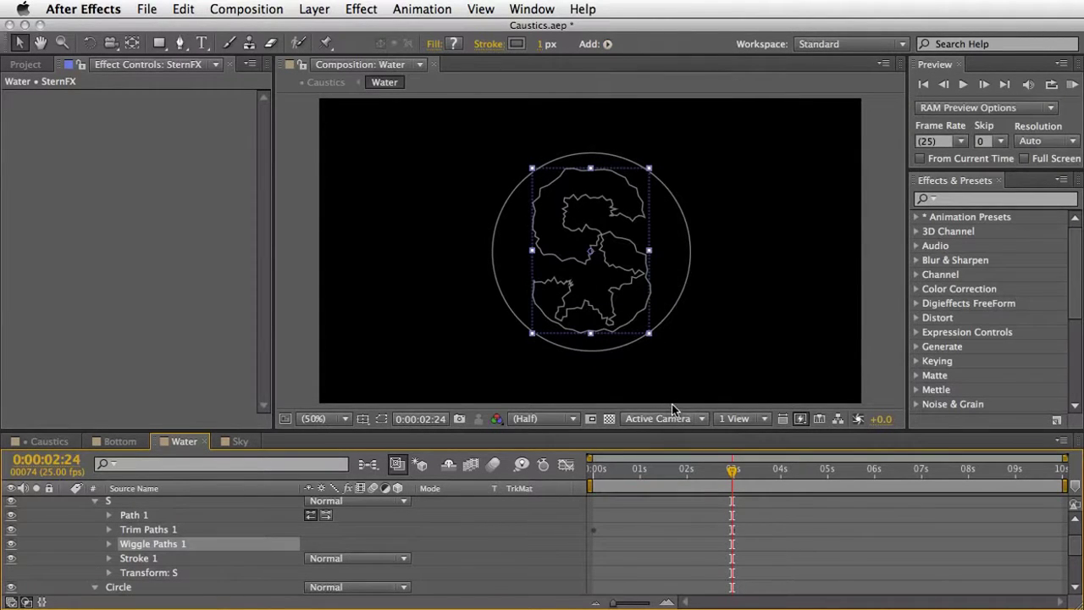
left_click(110, 545)
left_click_drag(315, 518, 312, 518)
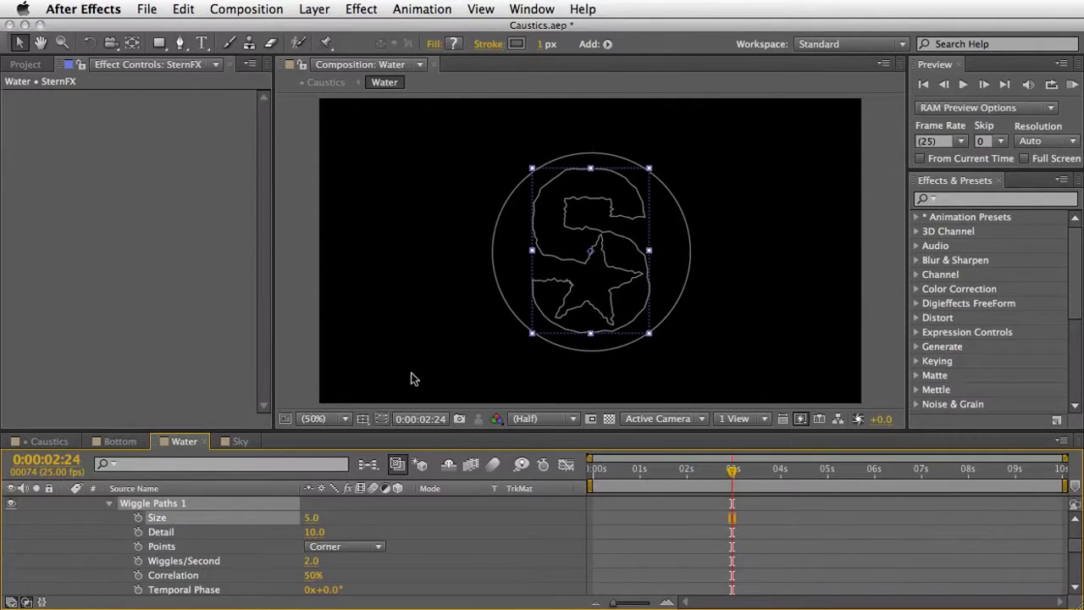
Add Round Corners after the wiggle and preview the logo from the start
left_click(608, 44)
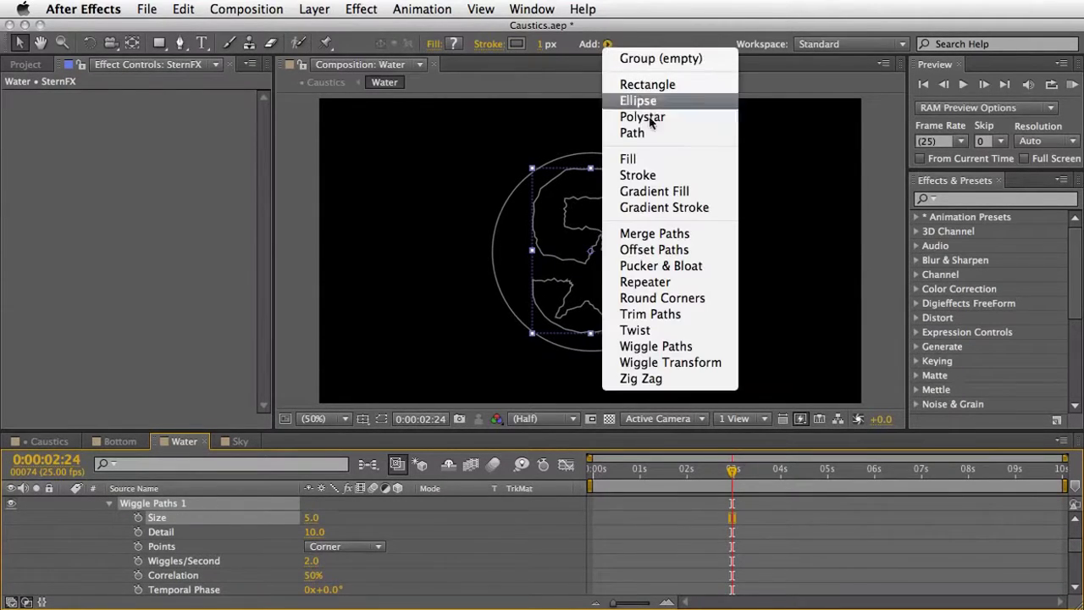
left_click(664, 301)
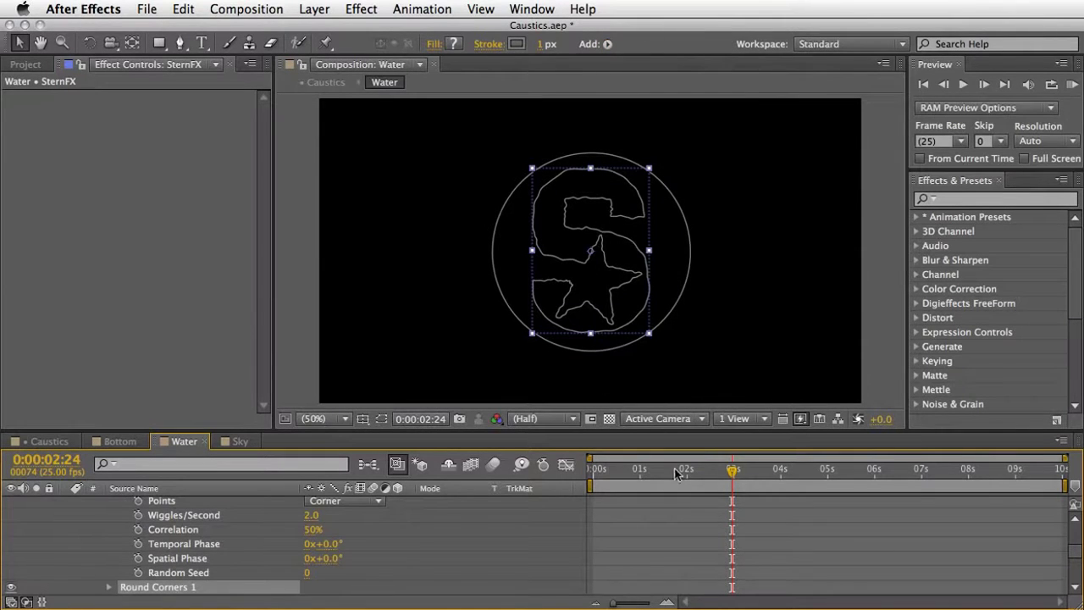
left_click_drag(677, 472, 591, 471)
key("KP_0")
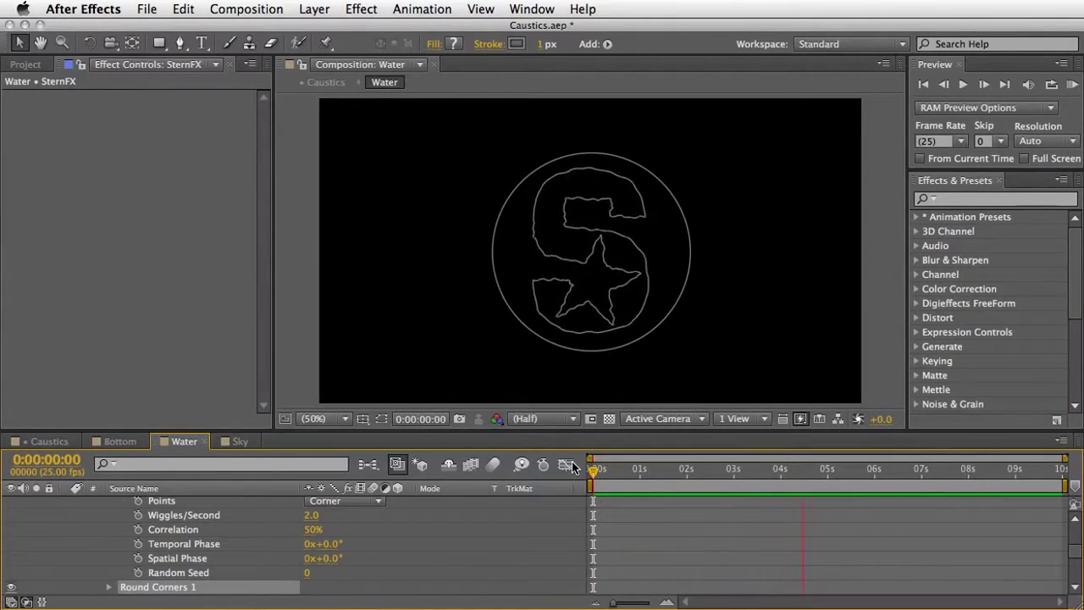
key("space")
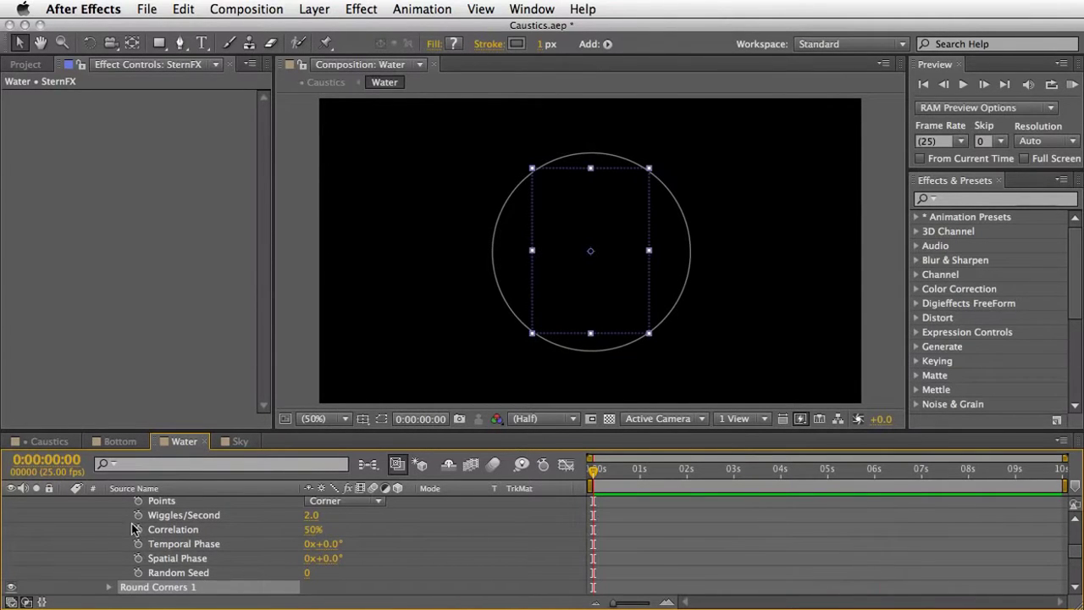
Select the S group's Trim Paths, Wiggle Paths and Round Corners operators together
scroll(127, 531, "up", 5)
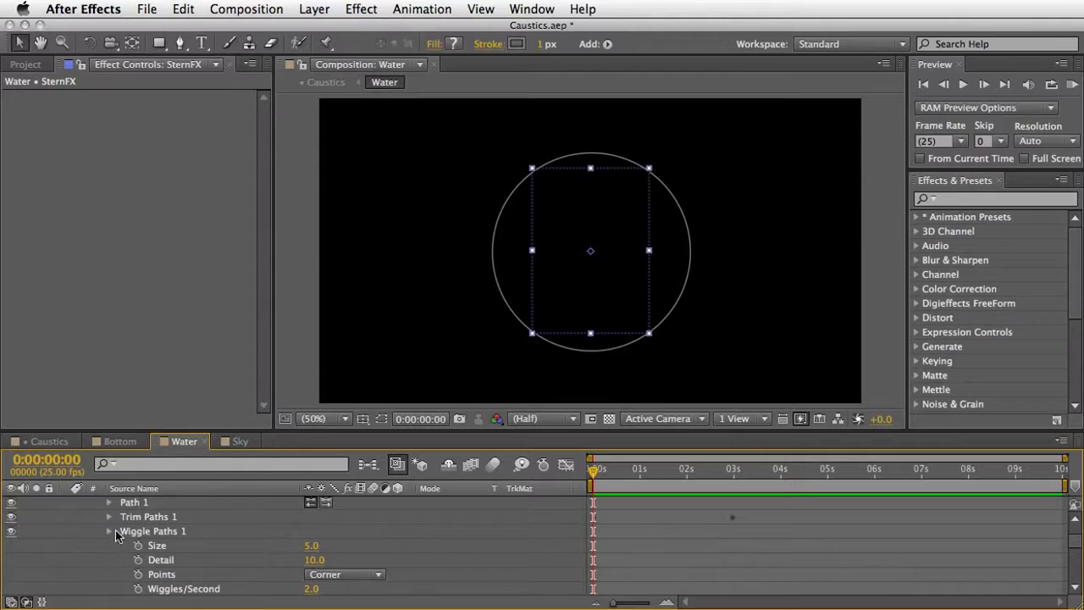
left_click(115, 530)
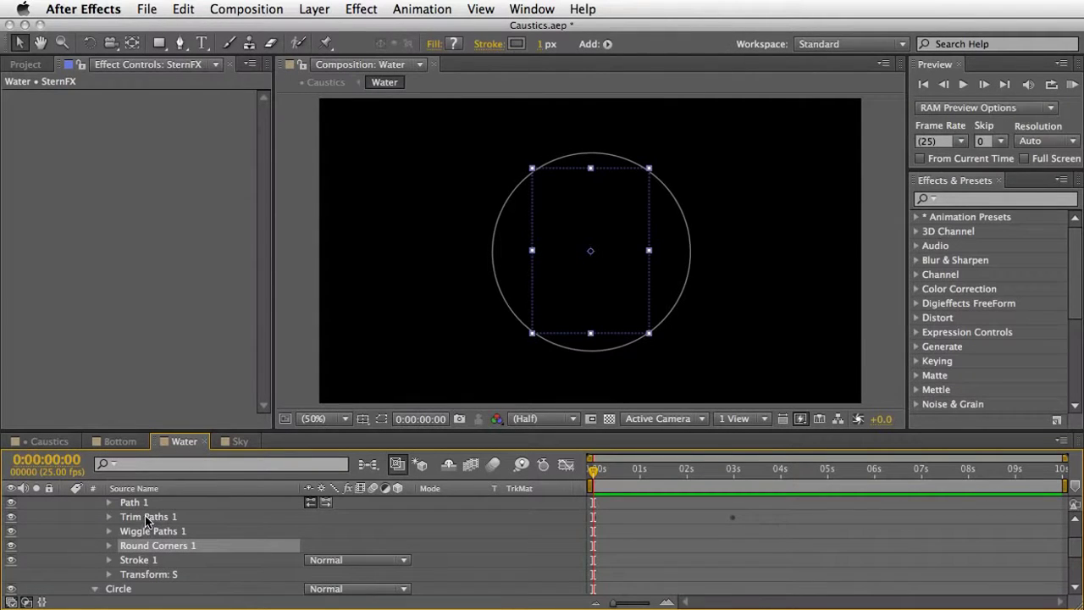
left_click(147, 516)
left_click(148, 531, "shift")
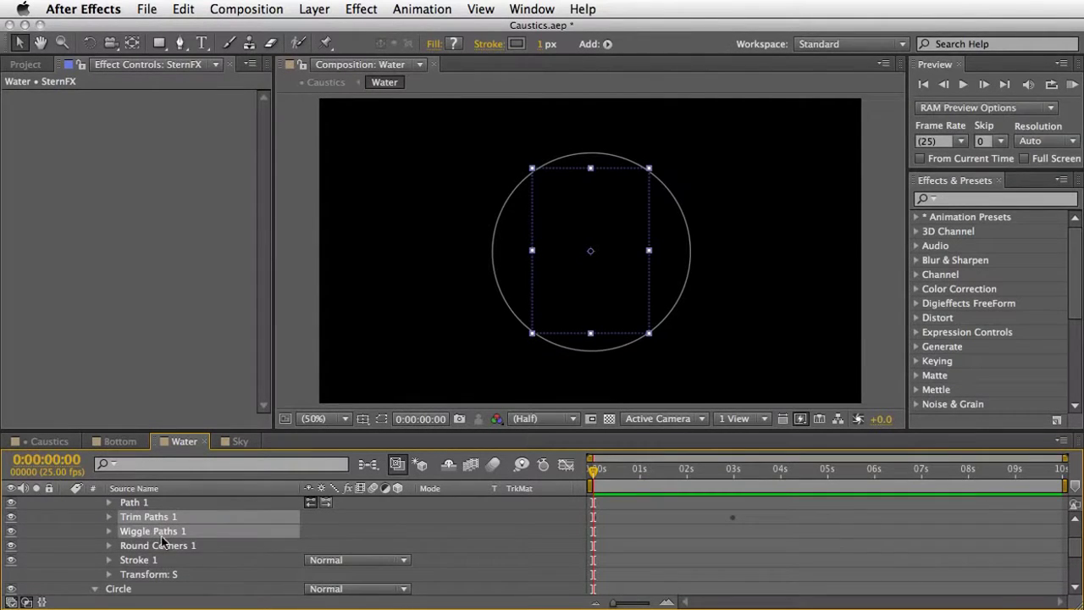
left_click(146, 546, "shift")
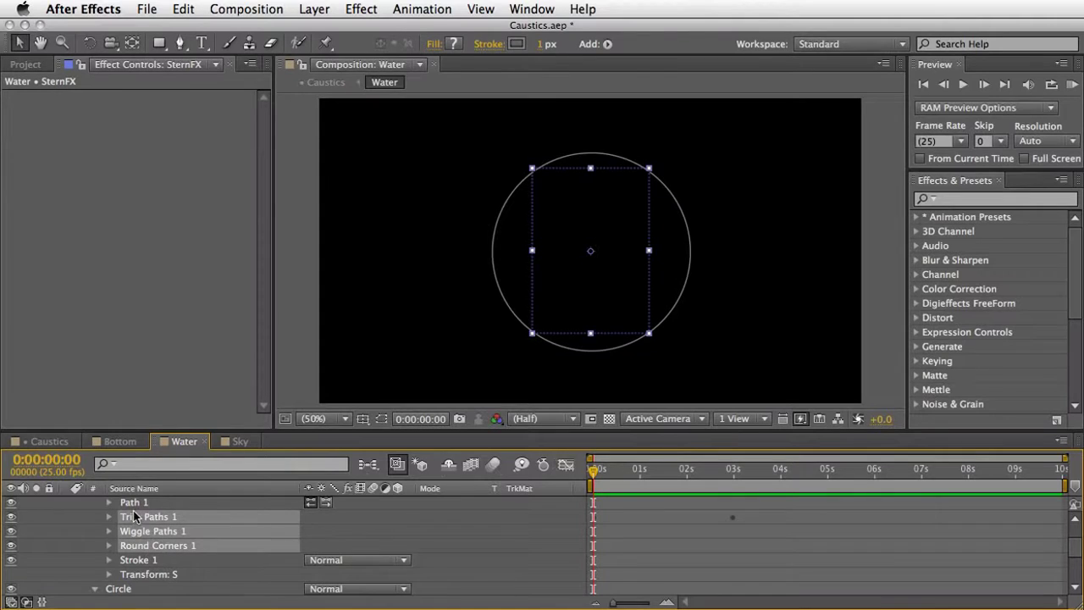
Paste those operators into the Circle group and preview the whole logo drawing on
scroll(152, 516, "up", 2)
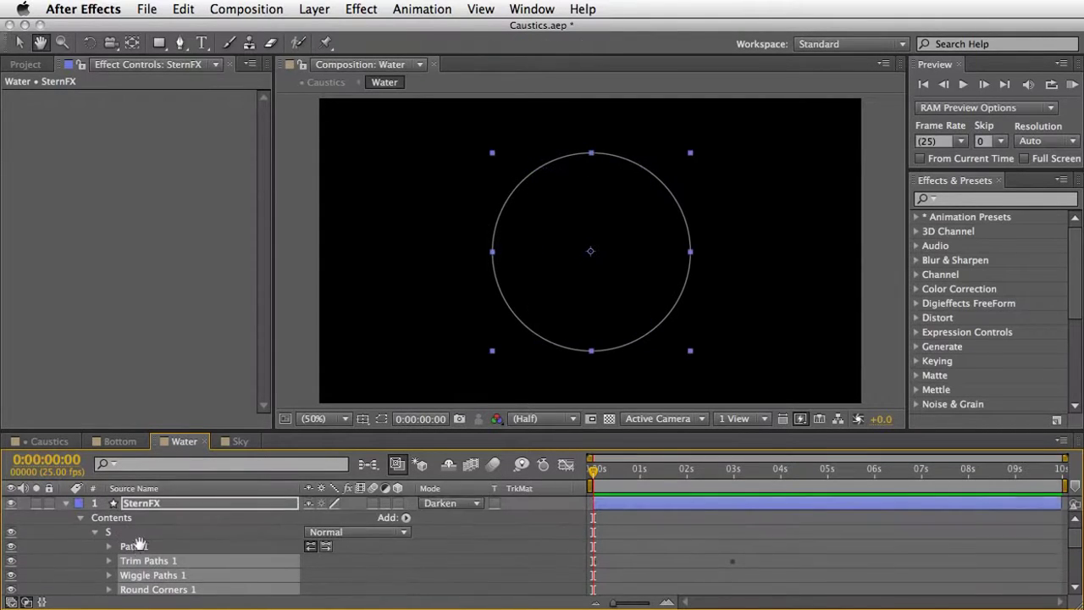
left_click(94, 532)
left_click(136, 542)
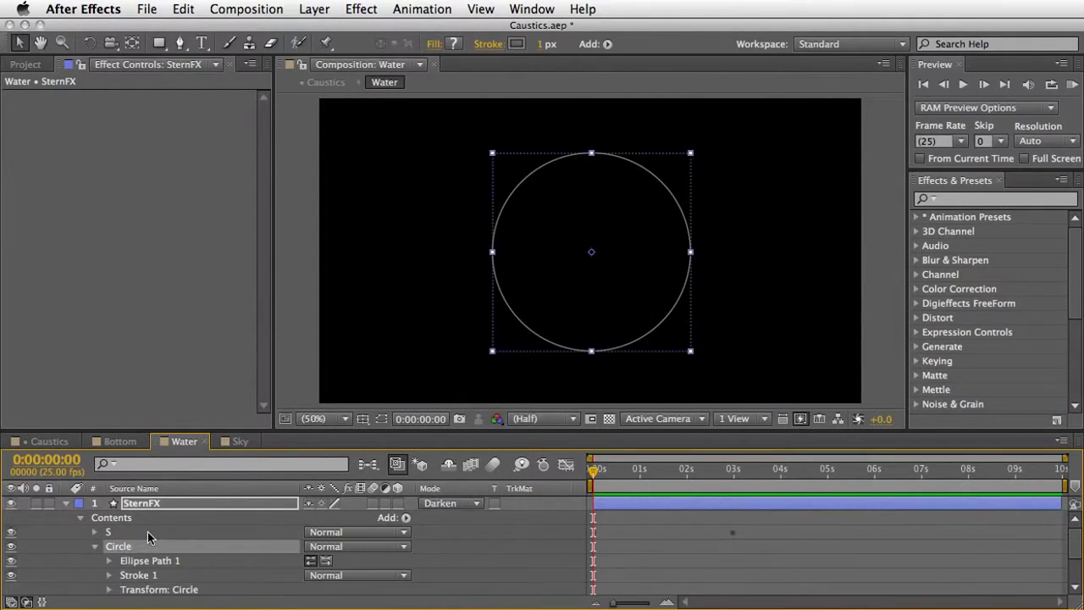
key("ctrl+v")
key("KP_0")
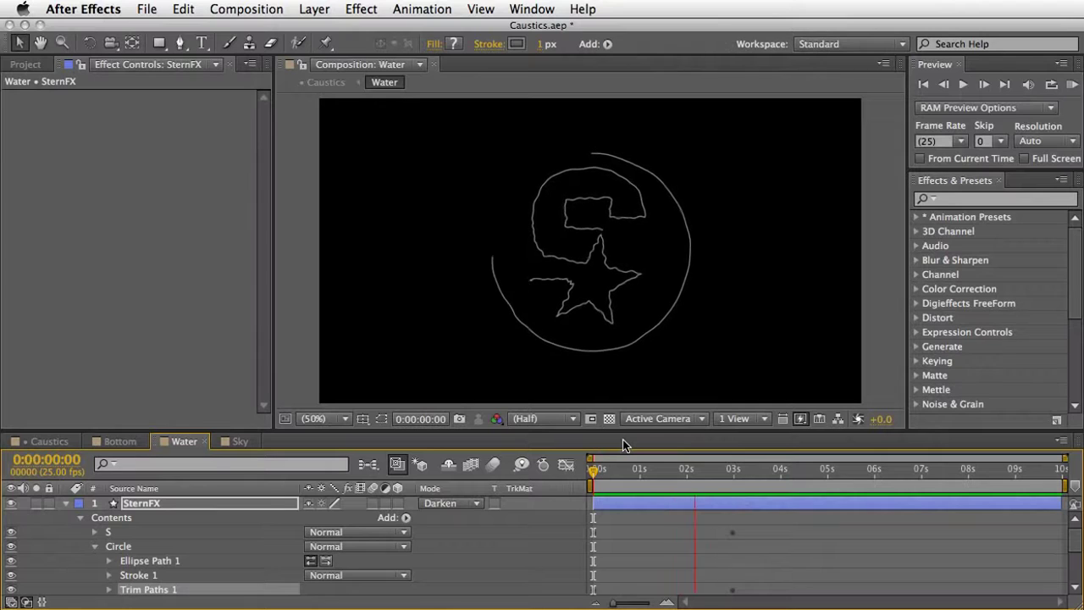
Keep SternFX in Darken mode, preview the Water comp, and park at about 3.9 seconds
left_click(571, 329)
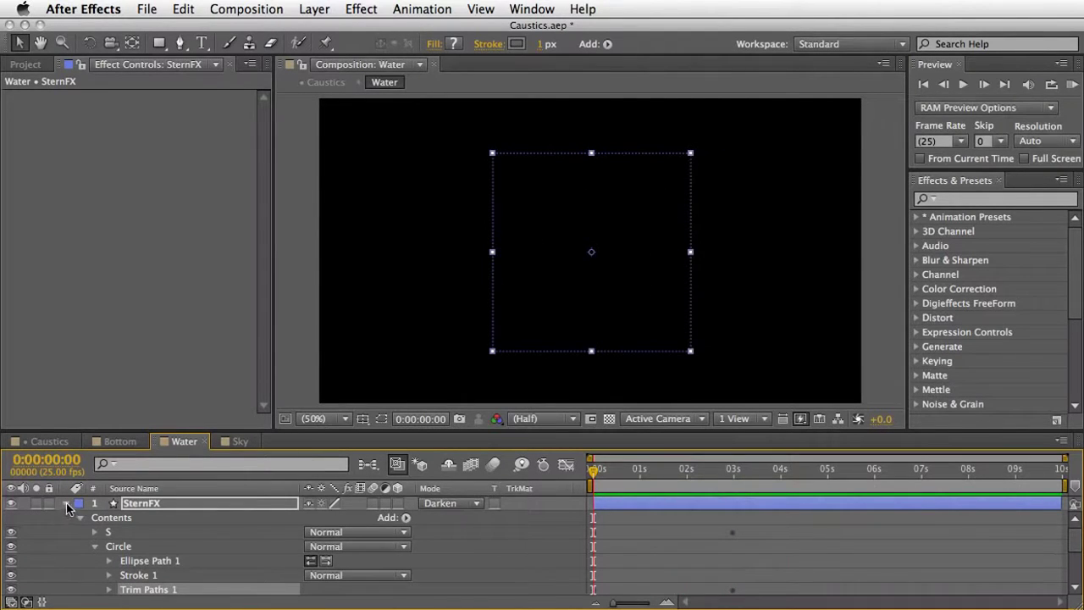
left_click(66, 503)
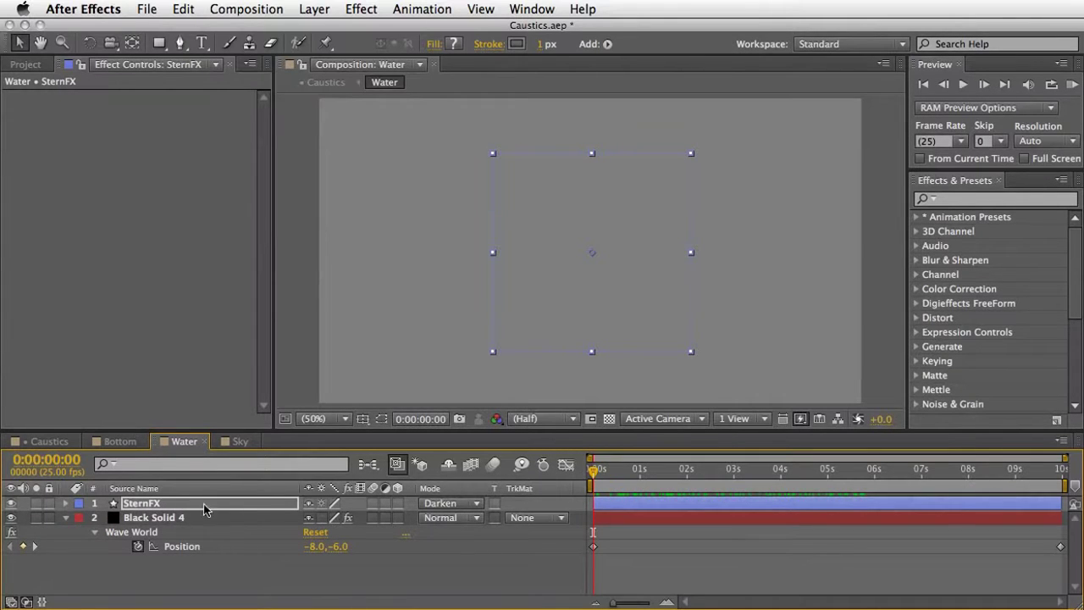
left_click(476, 504)
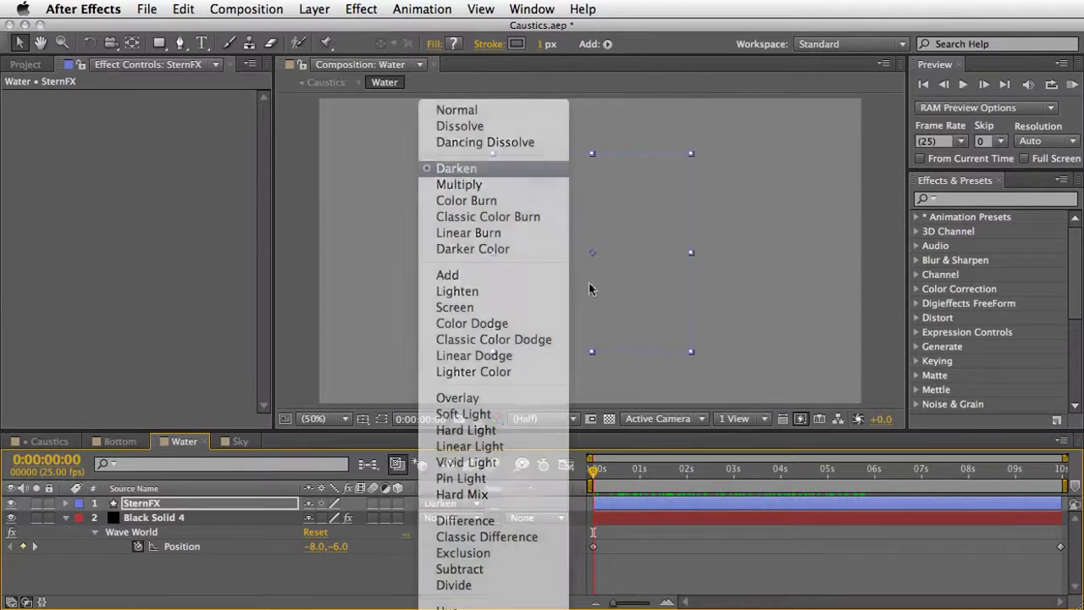
left_click(588, 282)
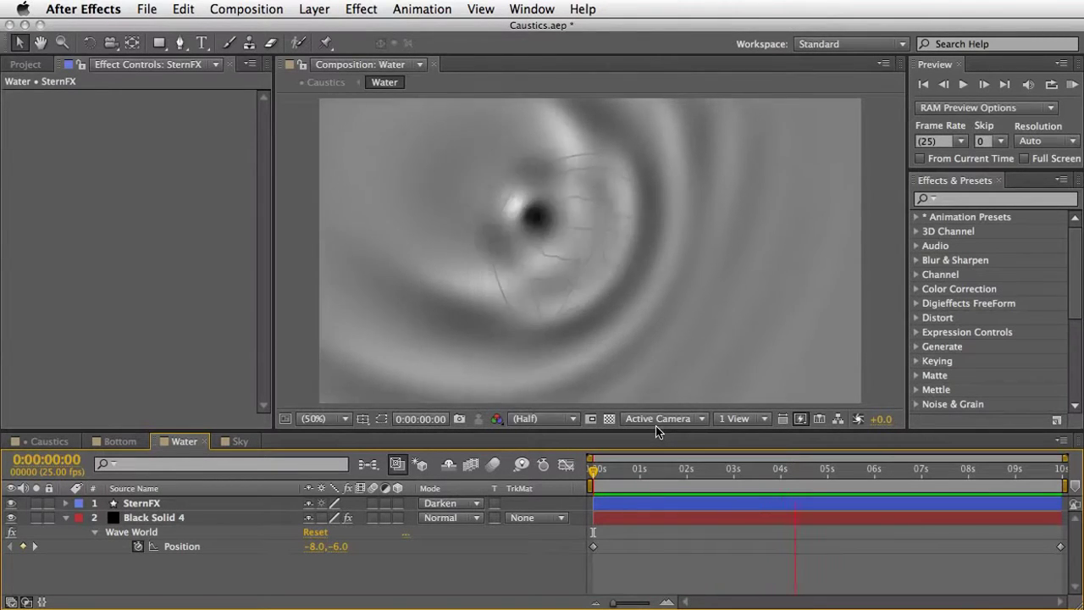
key("space")
left_click_drag(641, 472, 837, 490)
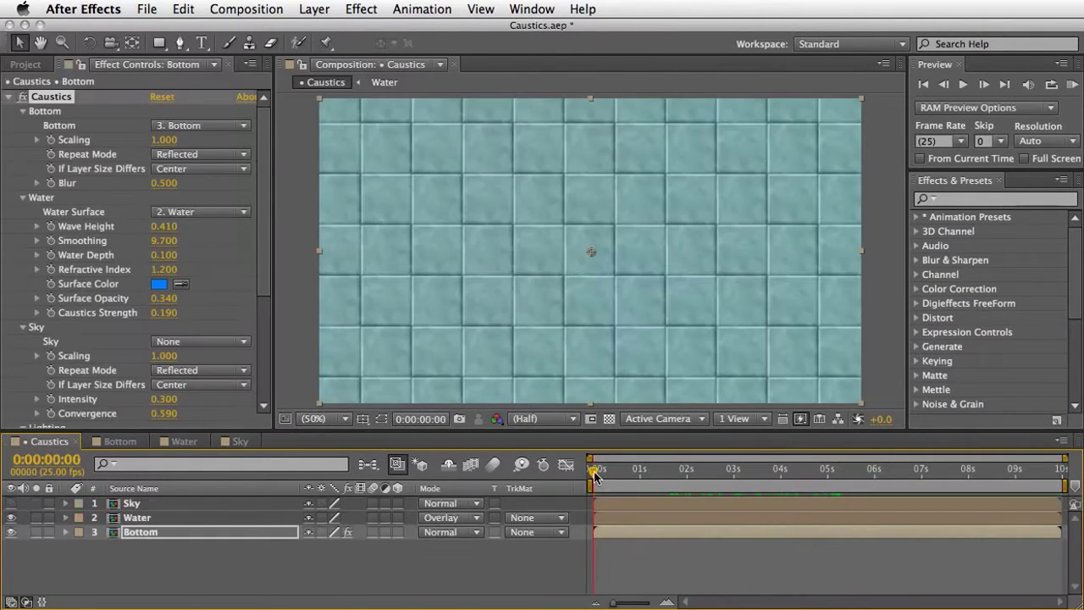
Lower the Caustics Wave Height to 0.330 and Caustics Strength to 0 around 3 seconds
left_click_drag(593, 471, 741, 474)
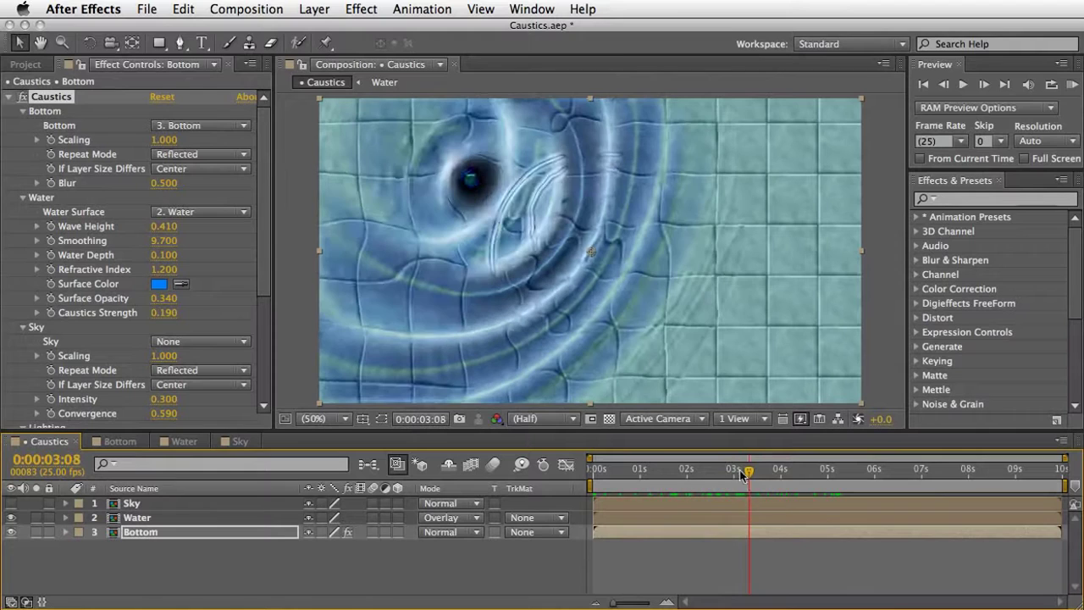
left_click_drag(168, 234, 148, 226)
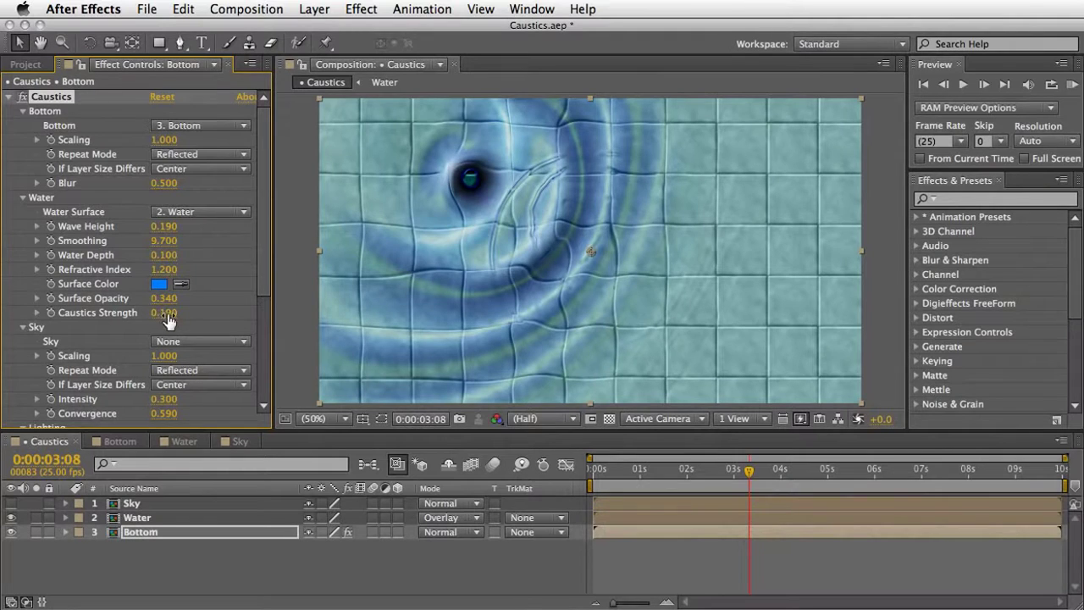
left_click_drag(162, 313, 153, 312)
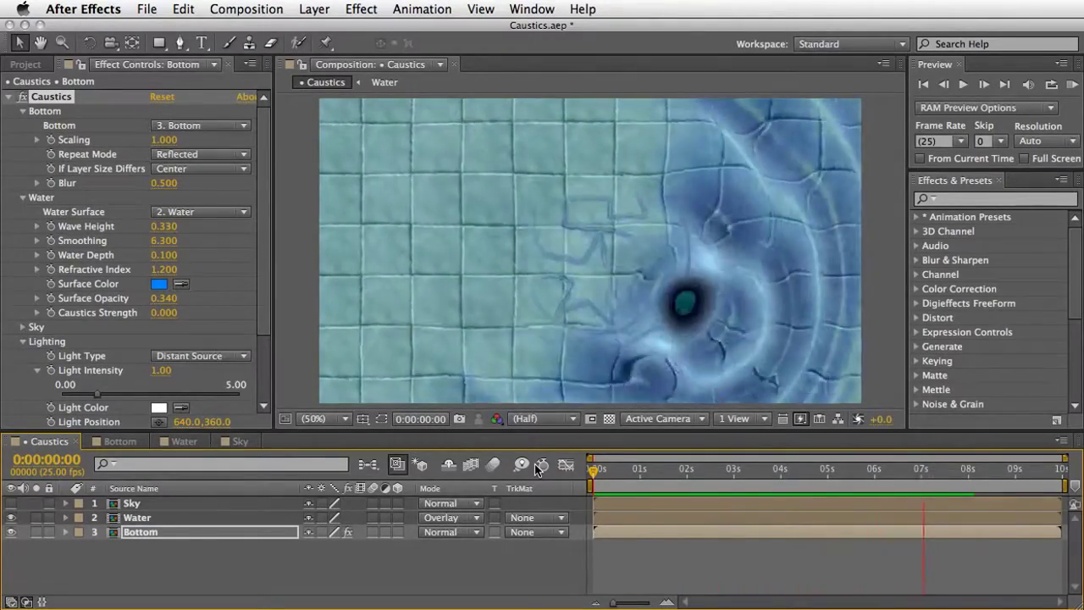
key("space")
At 0:00:04:20, try Point Source lighting, revert to Distant Source, and set Surface Opacity to 1.000
left_click(818, 469)
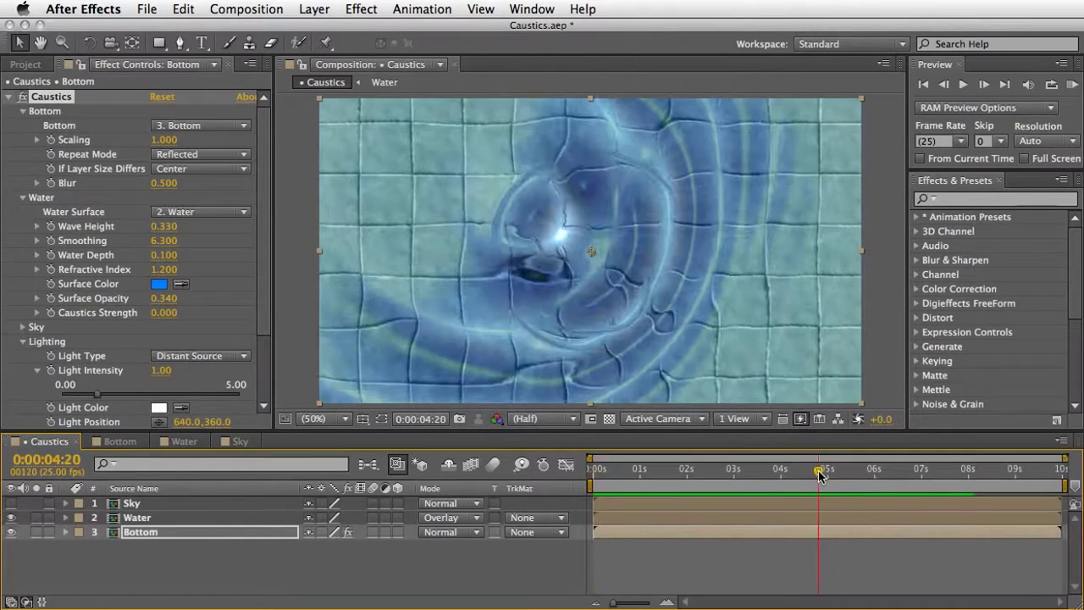
left_click(187, 357)
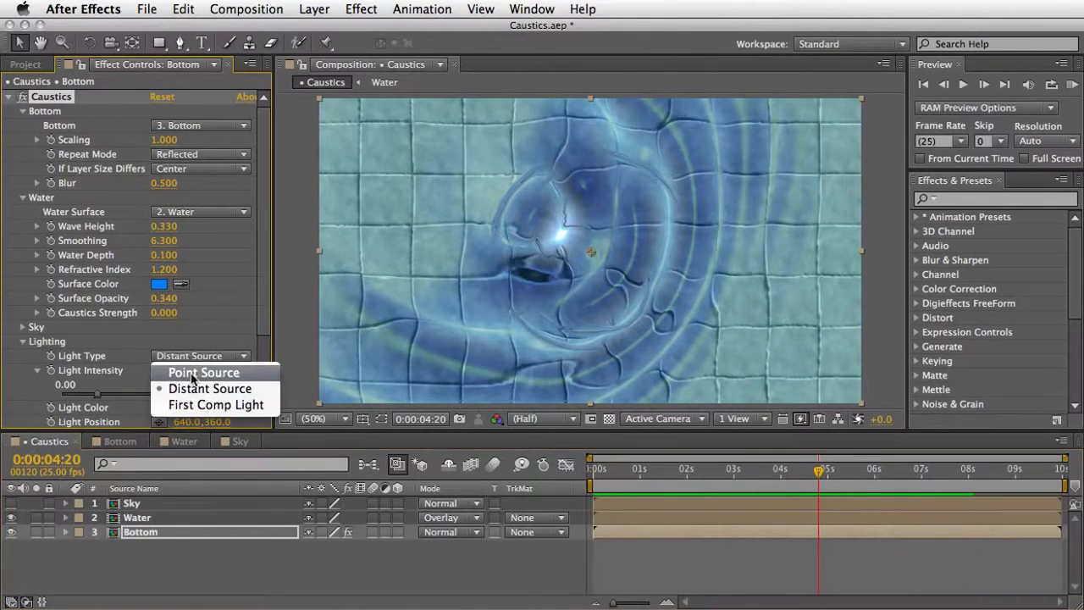
left_click(195, 368)
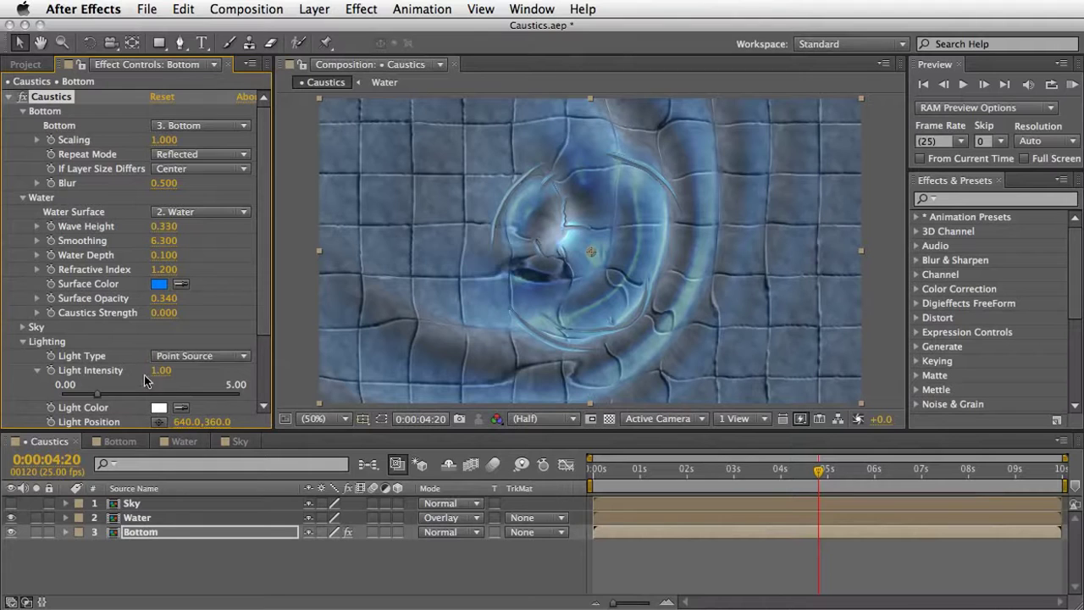
left_click_drag(97, 397, 62, 392)
key("super+z")
key("super+z")
key("super+z")
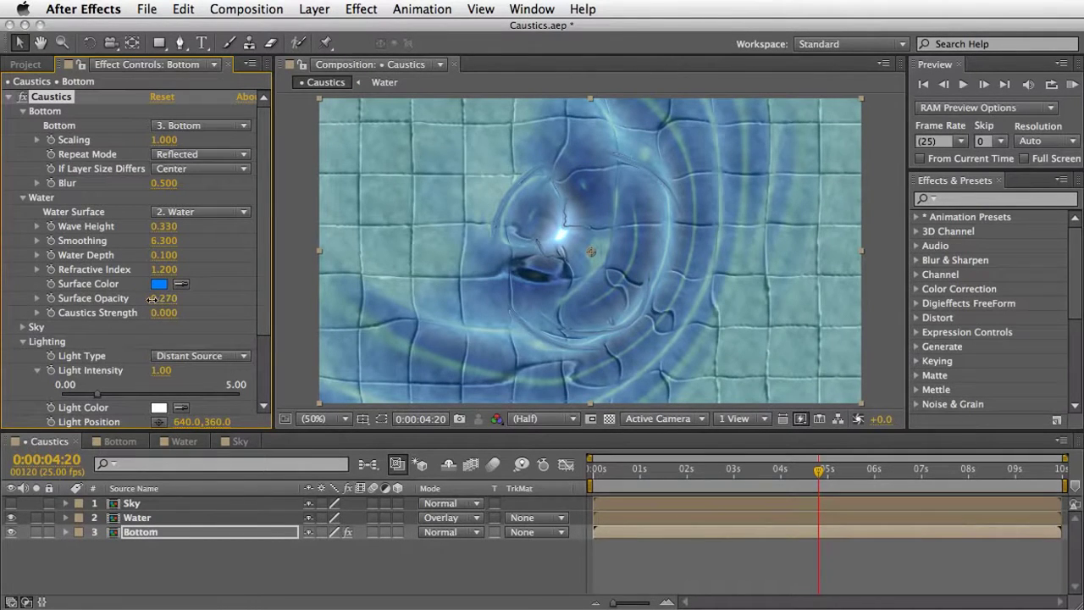
left_click_drag(150, 299, 274, 290)
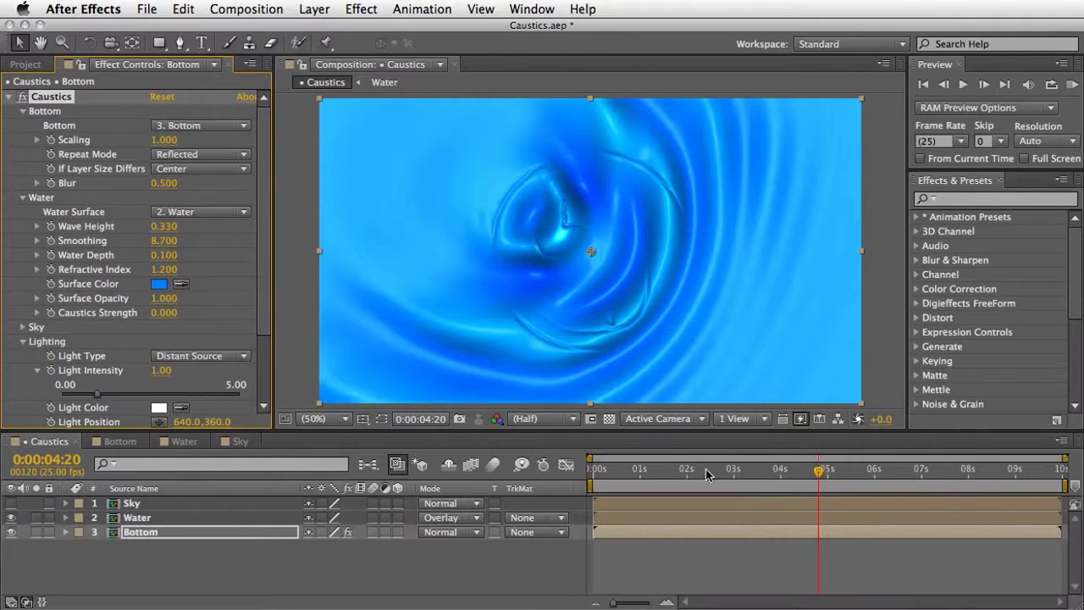
Preview the caustics animation, then change the water Surface Color to a darker, muted blue
left_click_drag(624, 476, 571, 476)
key("space")
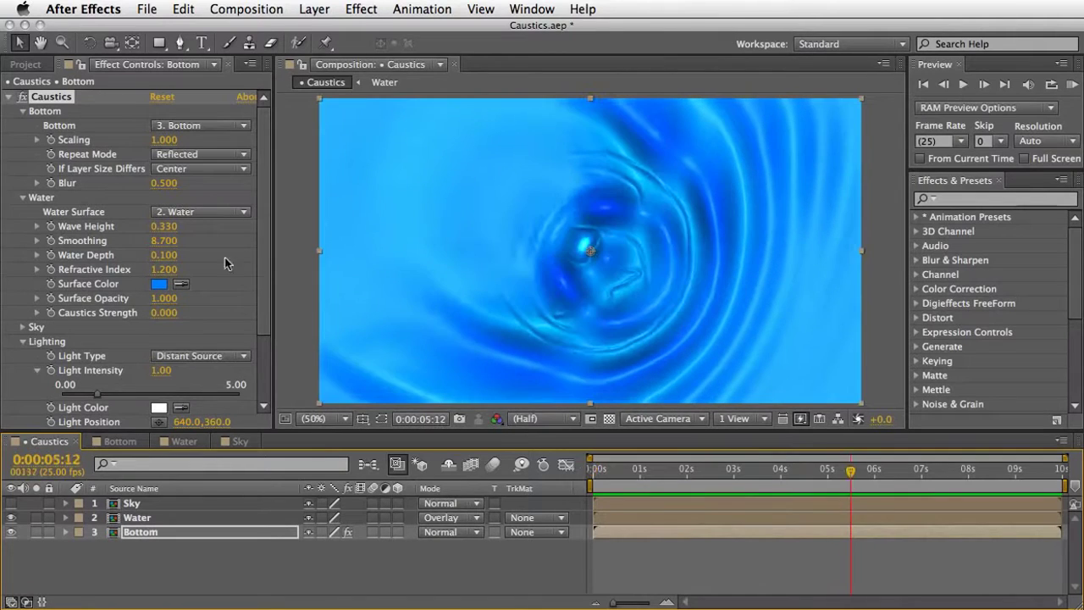
left_click(158, 284)
left_click_drag(435, 352, 437, 376)
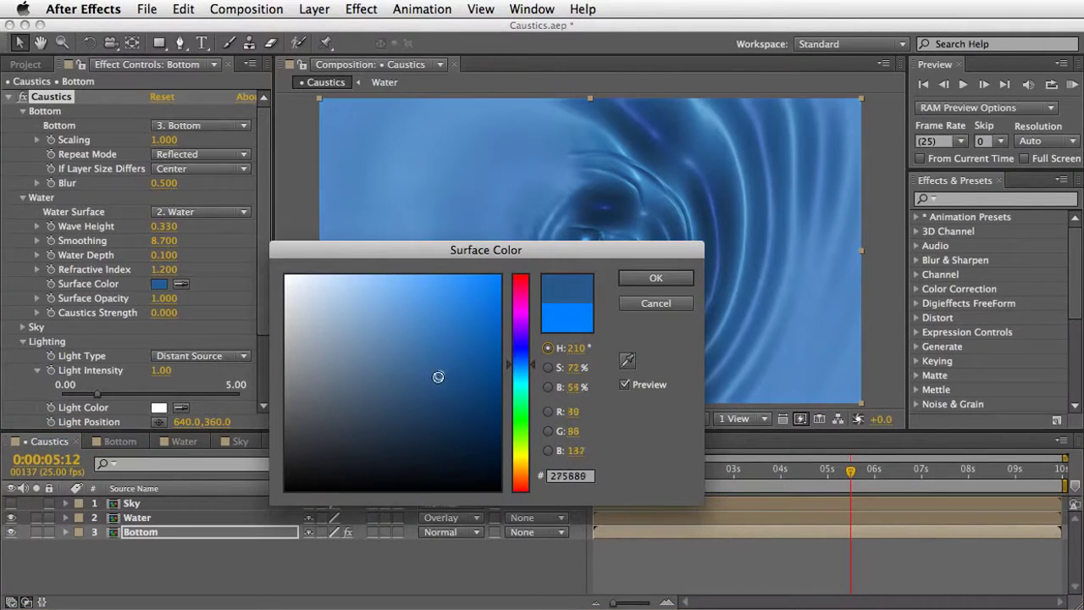
left_click(656, 278)
Lower the Caustics Surface Opacity to 0.580 so the pool tiles show through
mouse_move(866, 471)
left_mouse_down()
mouse_move(939, 471)
mouse_move(856, 472)
left_mouse_up()
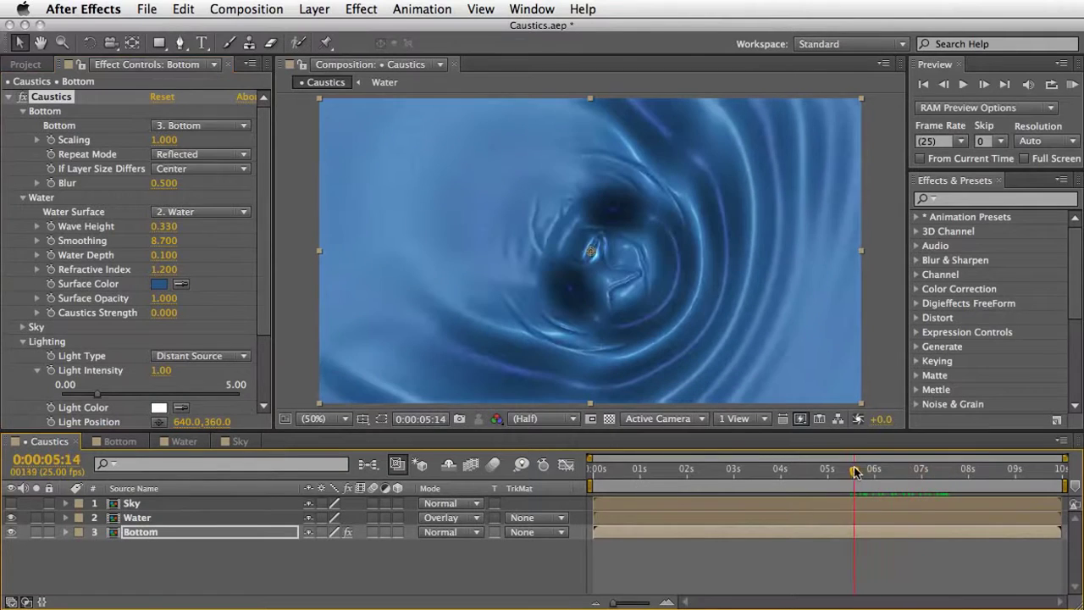
left_click(166, 298)
left_click_drag(177, 298, 150, 298)
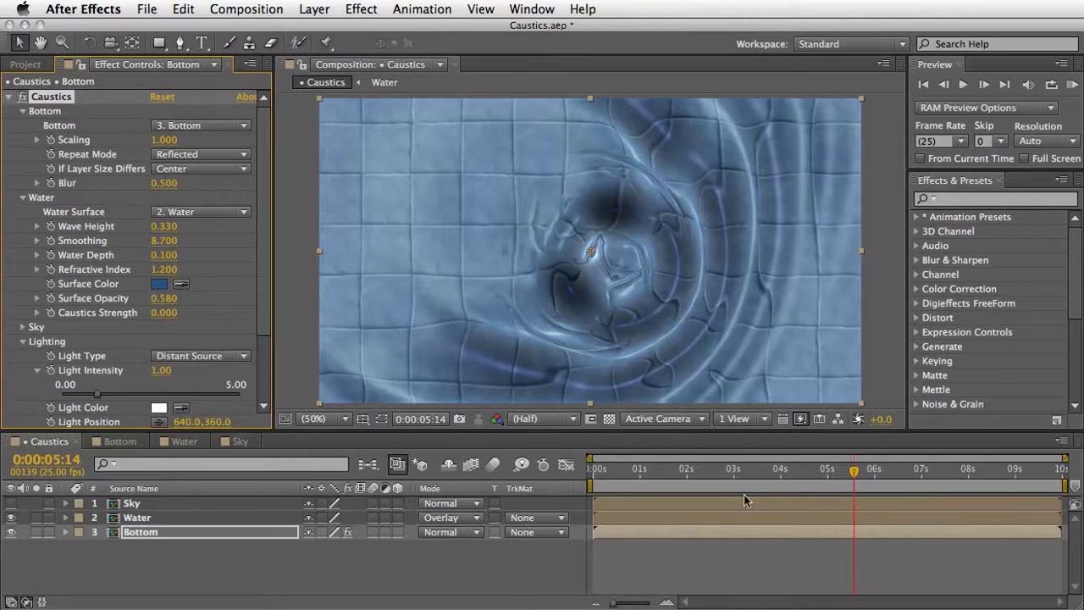
mouse_move(787, 471)
left_mouse_down()
mouse_move(759, 470)
mouse_move(872, 479)
mouse_move(776, 479)
mouse_move(818, 479)
mouse_move(799, 480)
left_mouse_up()
In the Bottom comp, unhide the SternFX layer, move it above Gray Doubts.jpg and make it visible
left_click(119, 441)
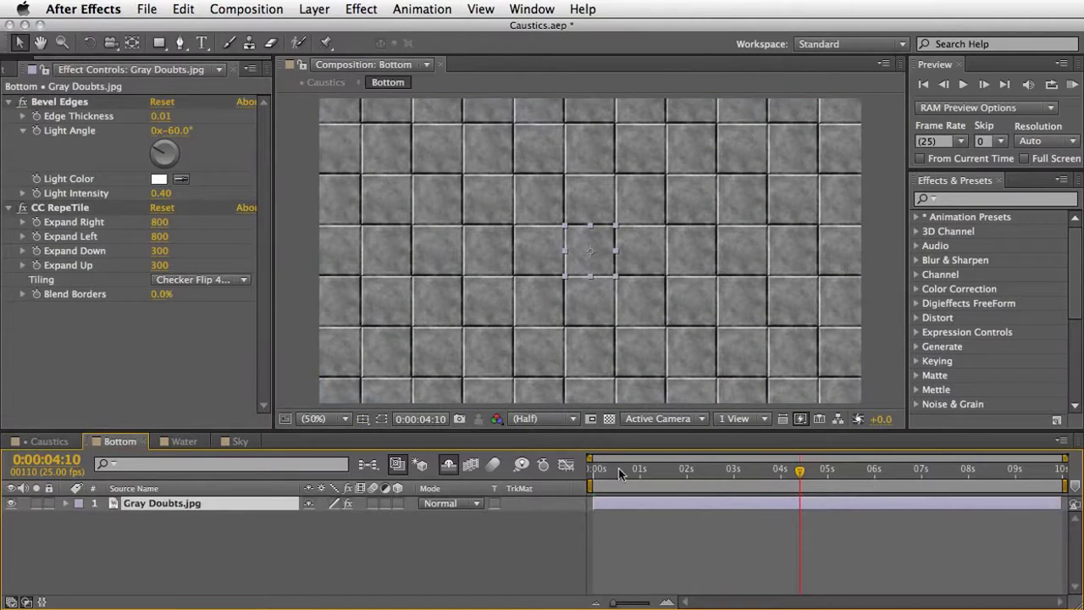
left_click(448, 465)
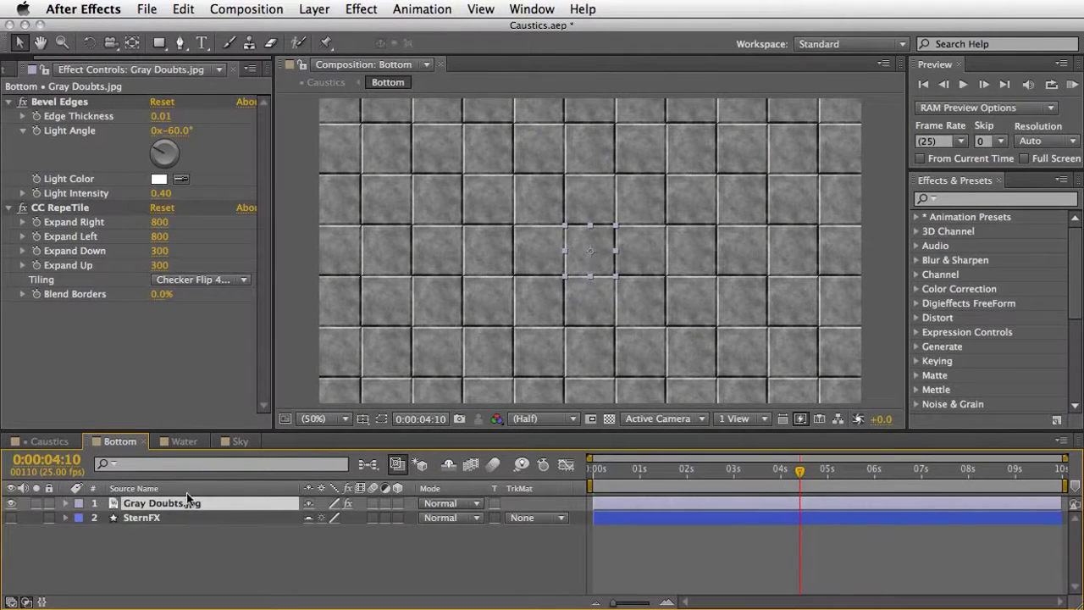
left_click_drag(128, 519, 117, 495)
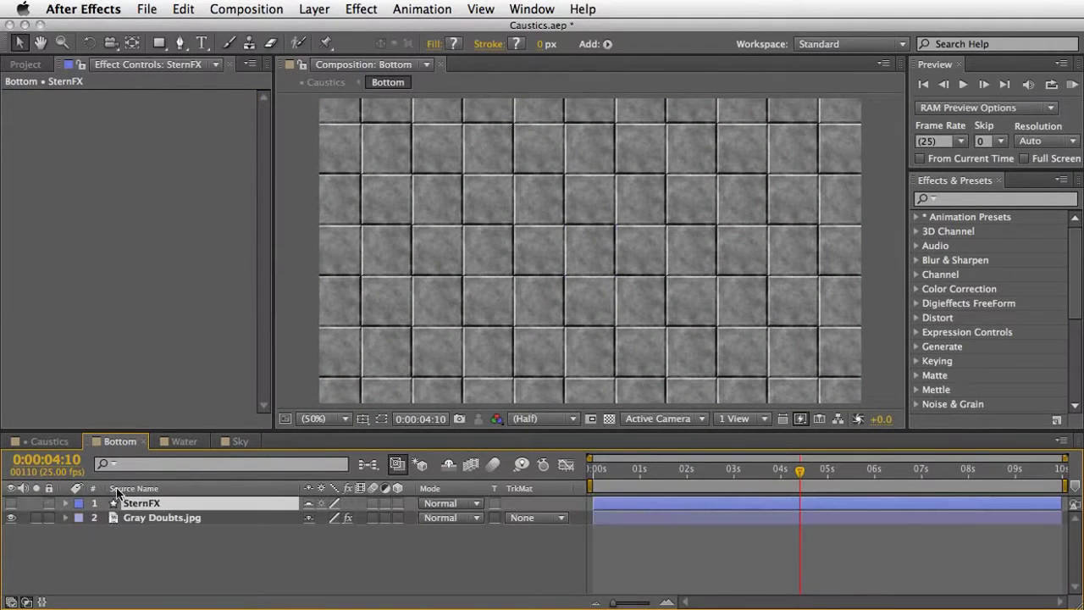
left_click(11, 503)
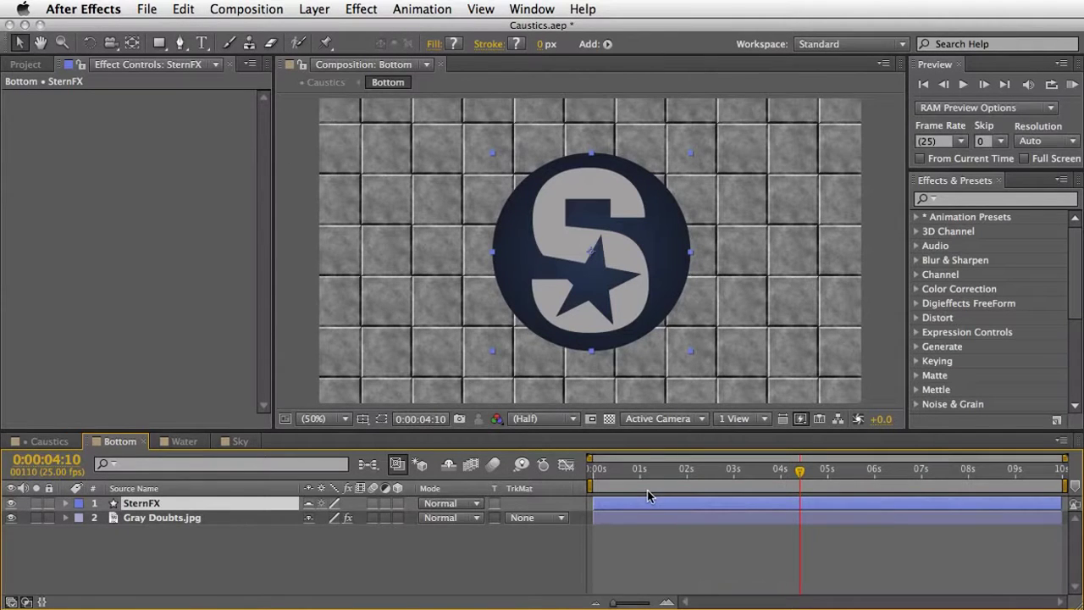
Set the SternFX layer's blend mode to Overlay and its opacity to 50%
key("t")
left_click_drag(811, 488, 733, 474)
left_click(457, 503)
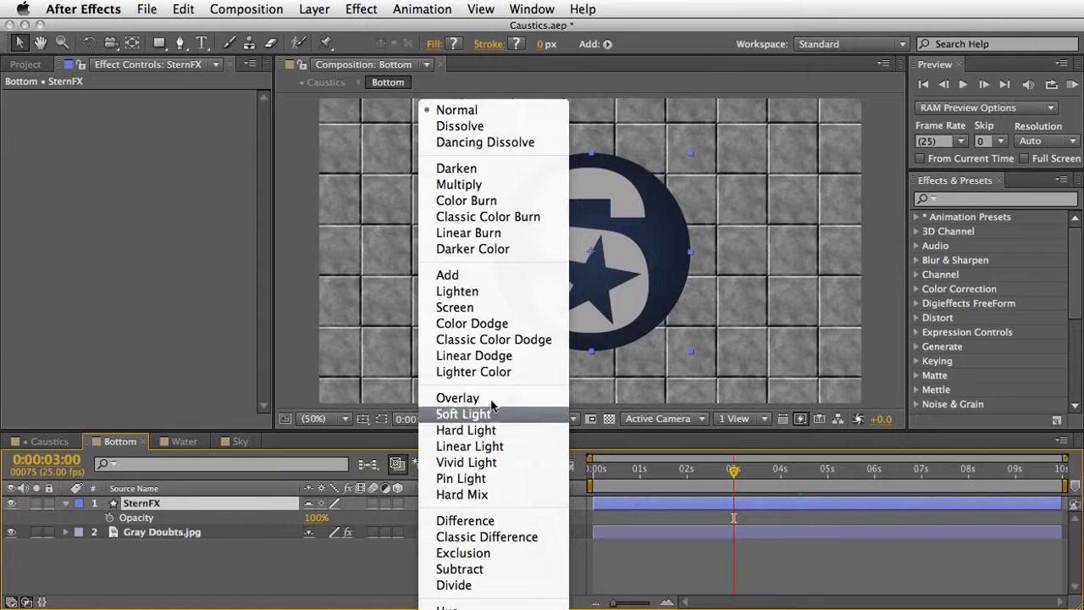
left_click(502, 397)
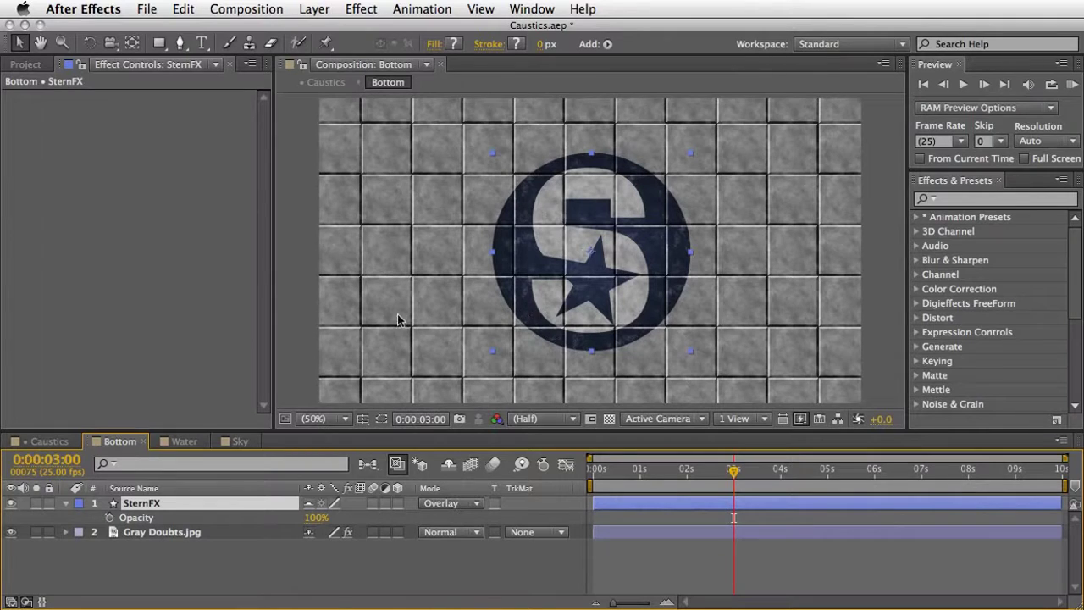
left_click(311, 518)
type("50")
key("Return")
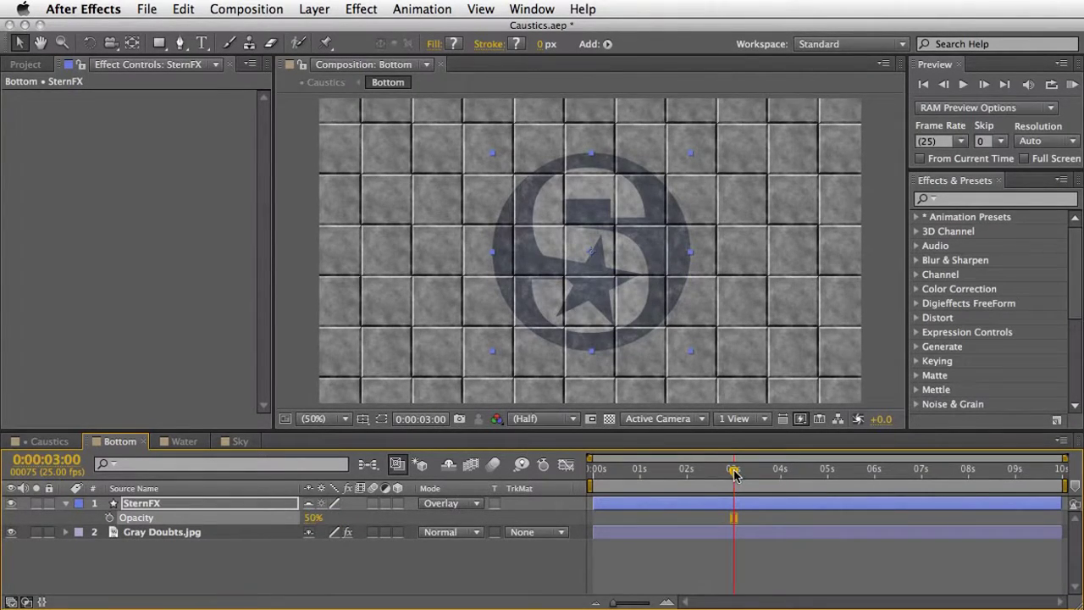
Keyframe the logo's opacity from 0% at 0:00:02:00 to 50% at 0:00:03:13
left_click_drag(734, 474, 687, 475)
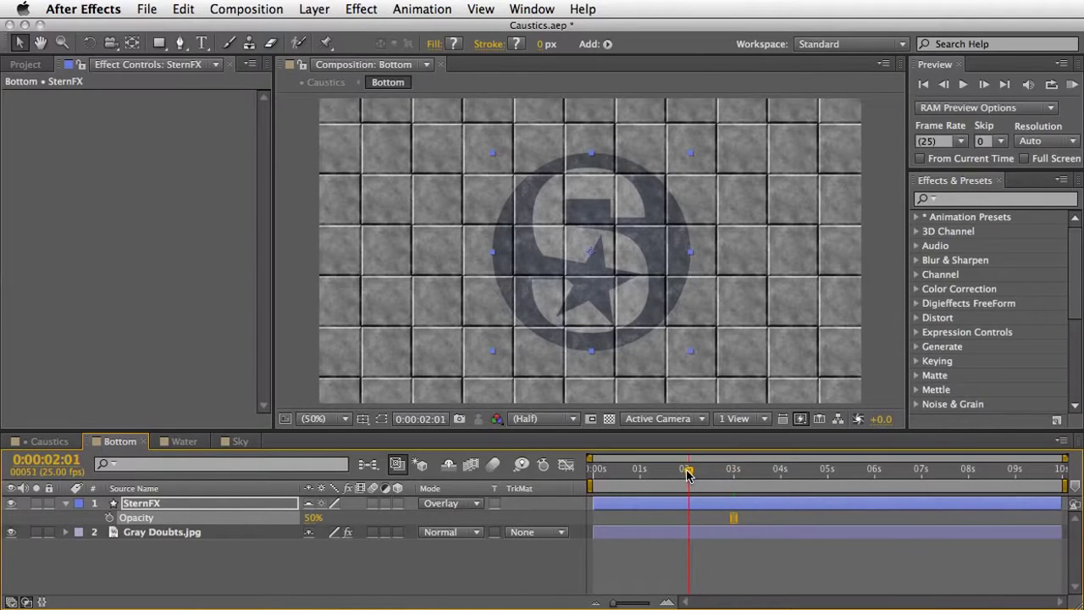
left_click(109, 520)
left_click_drag(298, 520, 202, 520)
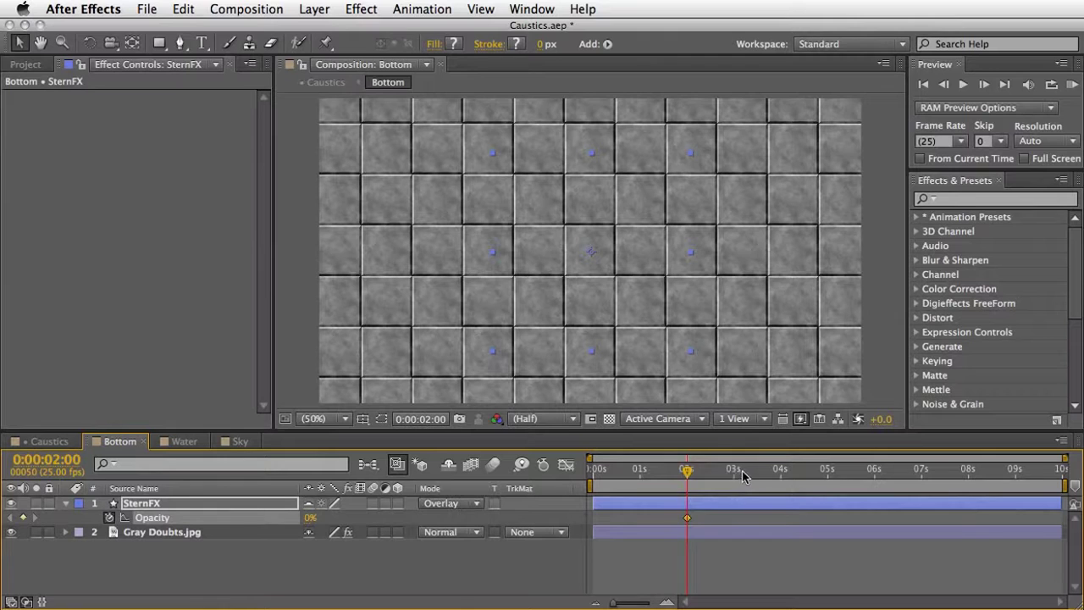
left_click_drag(742, 470, 743, 471)
left_click(311, 518)
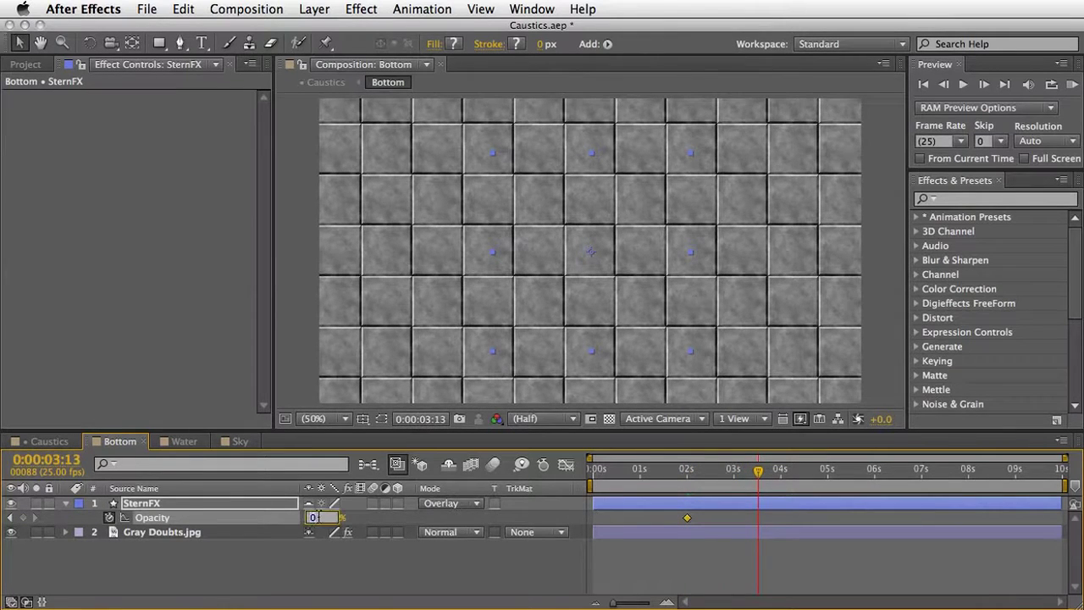
type("50")
key("Return")
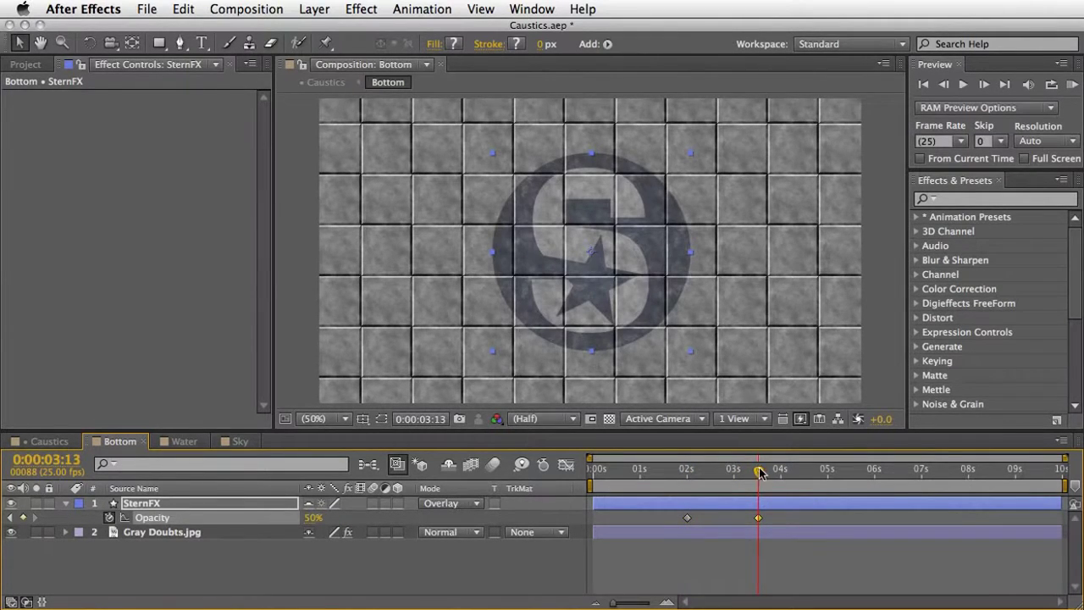
Hold 50% until 0:00:05:11, then fade the logo back to 0% at 0:00:06:21
left_click_drag(760, 472, 848, 471)
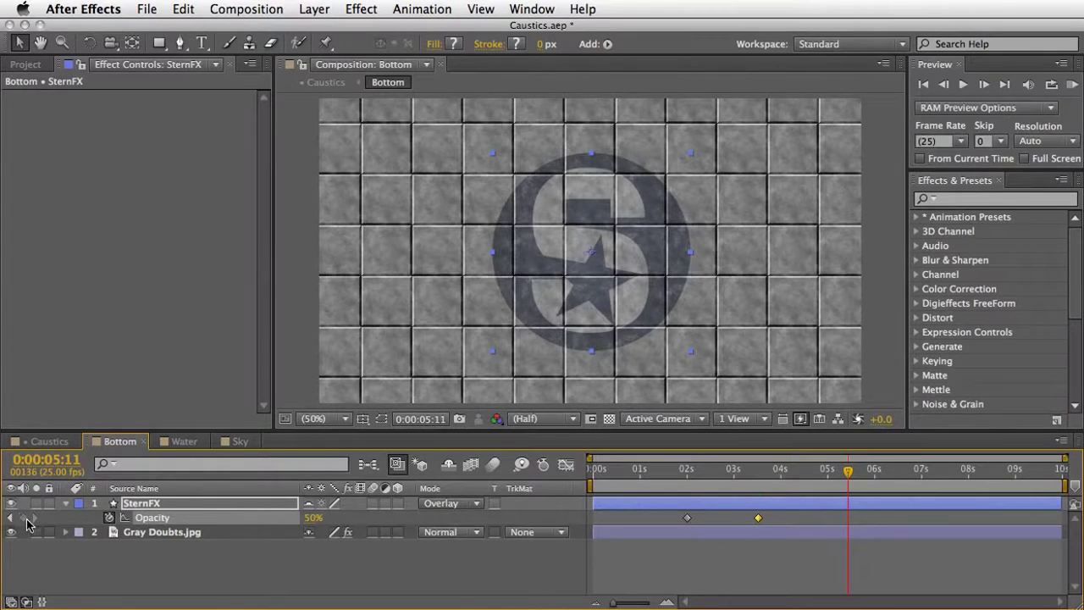
left_click_drag(884, 473, 911, 480)
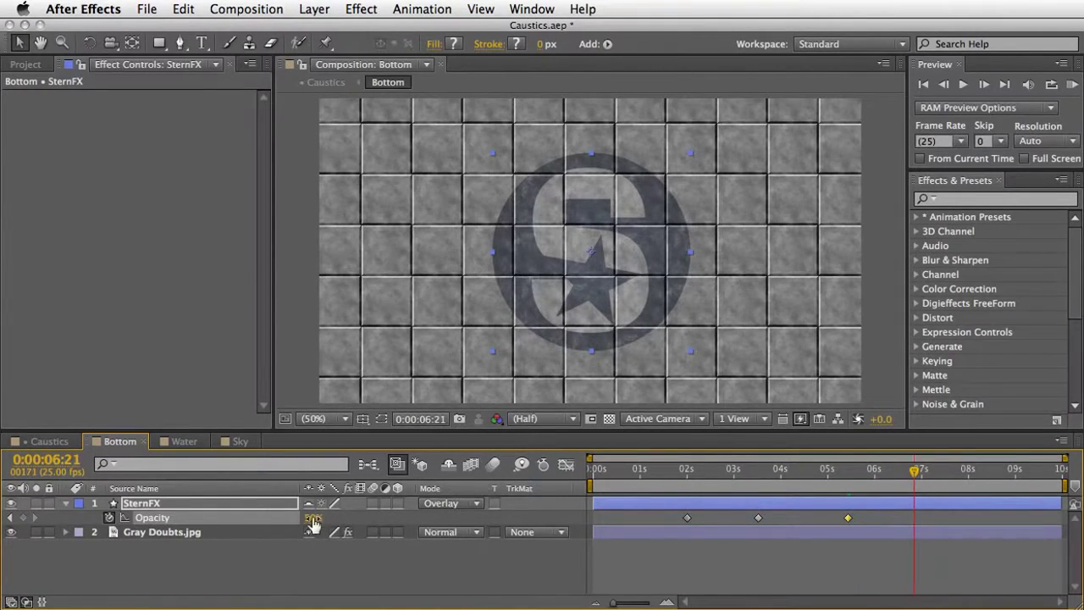
left_click_drag(312, 524, 190, 510)
Review the Caustics animation, then shift the first two logo opacity keyframes later in Bottom
left_click(49, 441)
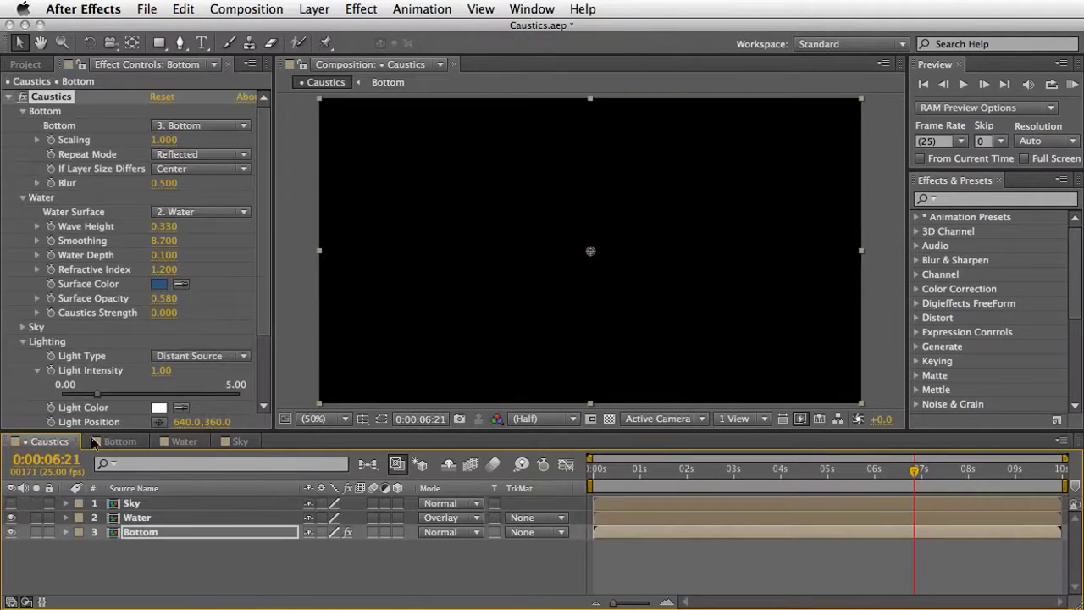
left_click_drag(912, 470, 758, 457)
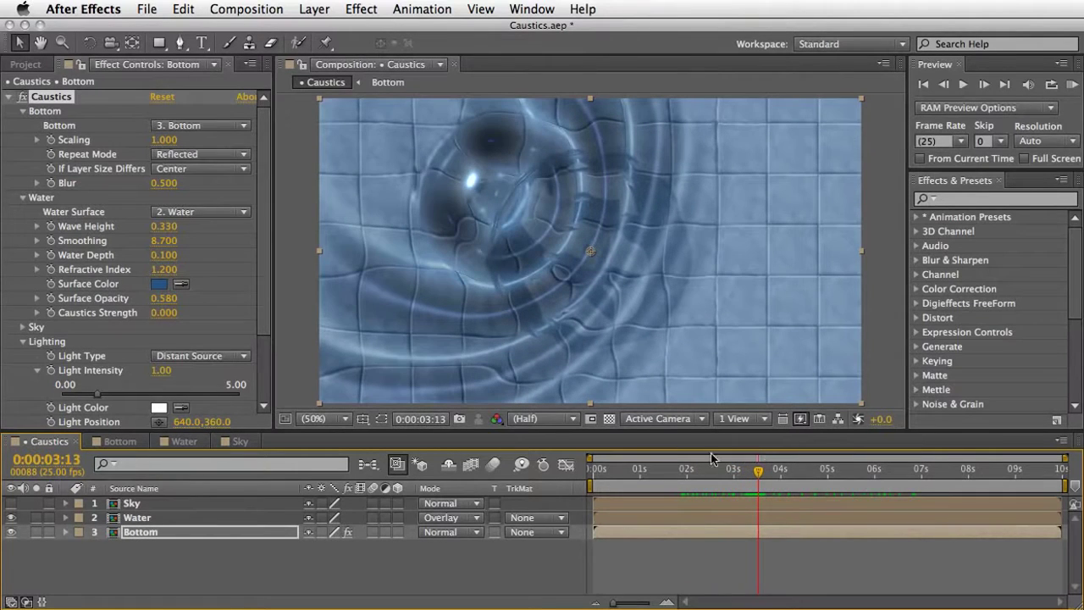
left_click(117, 441)
left_click_drag(675, 518, 805, 523)
left_click_drag(733, 518, 750, 522)
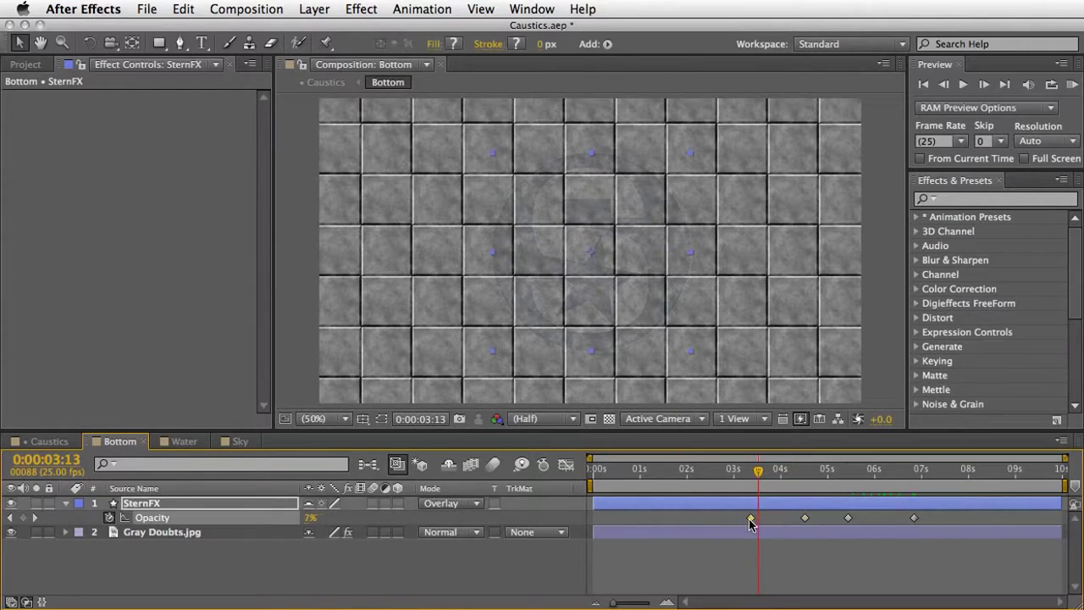
Push the third opacity keyframe later and review the Caustics comp up to 0:00:06:14
left_click(862, 522)
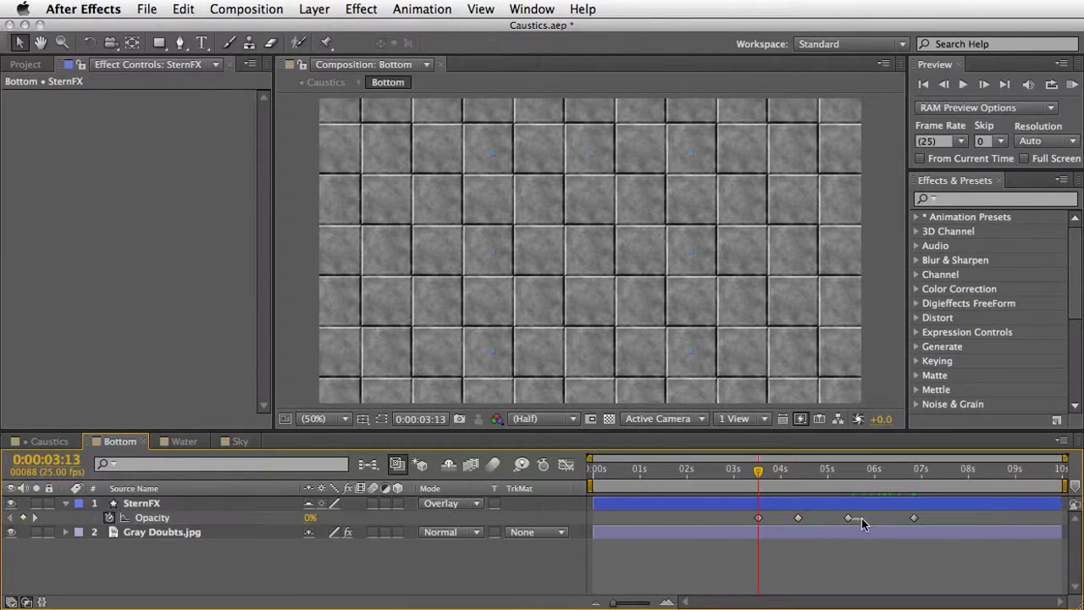
left_click_drag(849, 518, 870, 517)
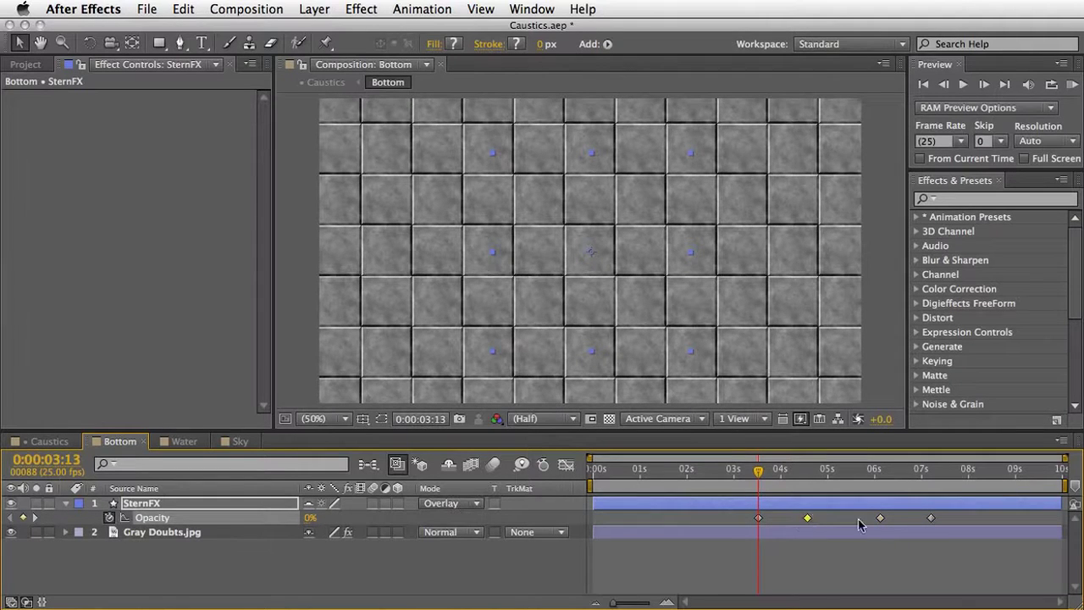
left_click(76, 437)
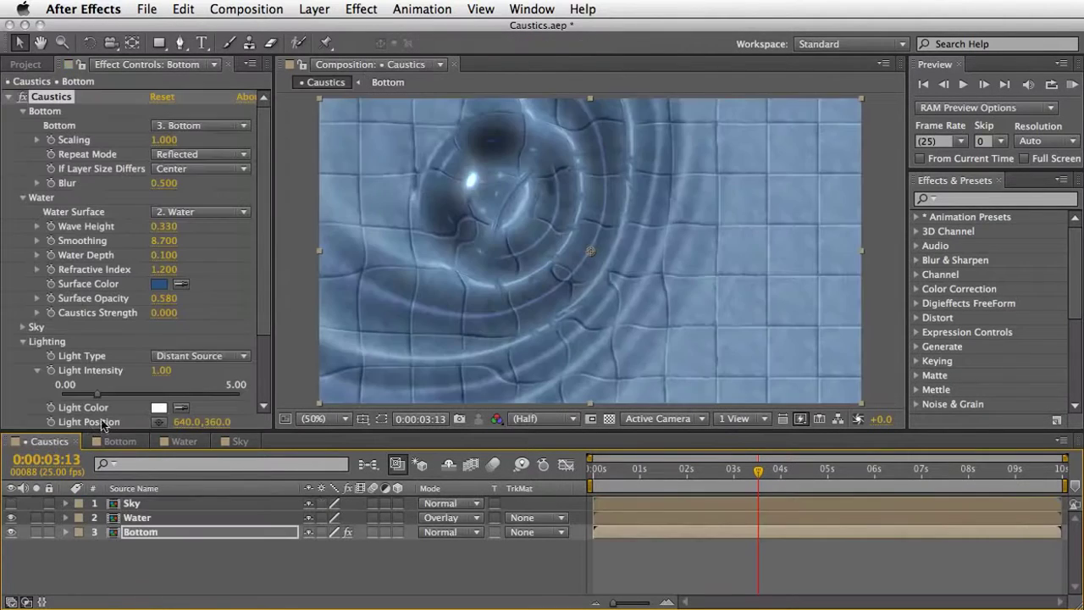
left_click_drag(758, 481, 538, 459)
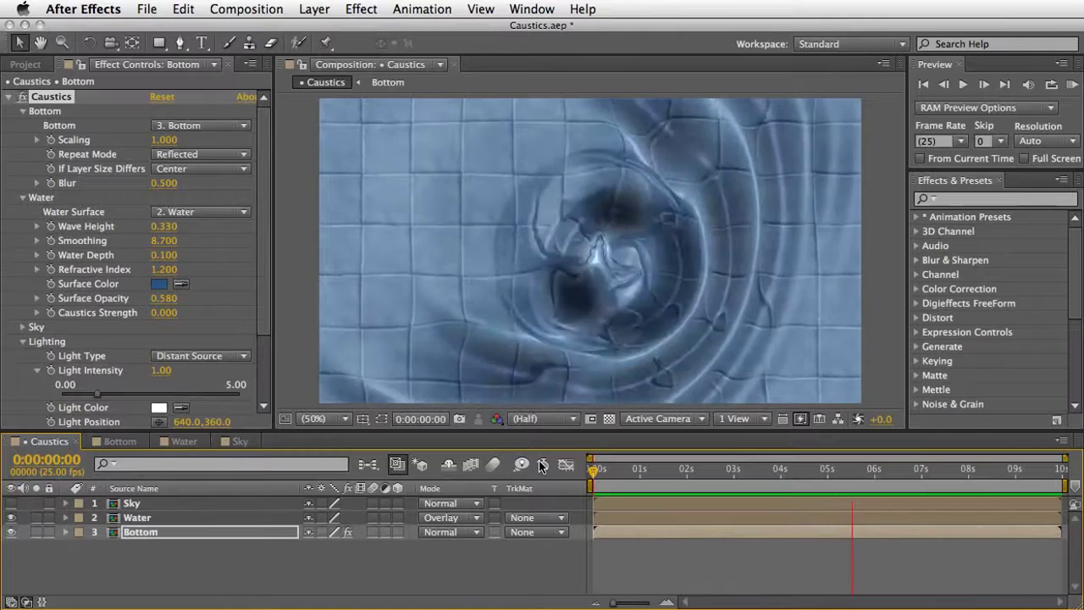
Stop the preview, search sternfx.com for 'caustics', and open the Motion Design with After Effects lessons
key("space")
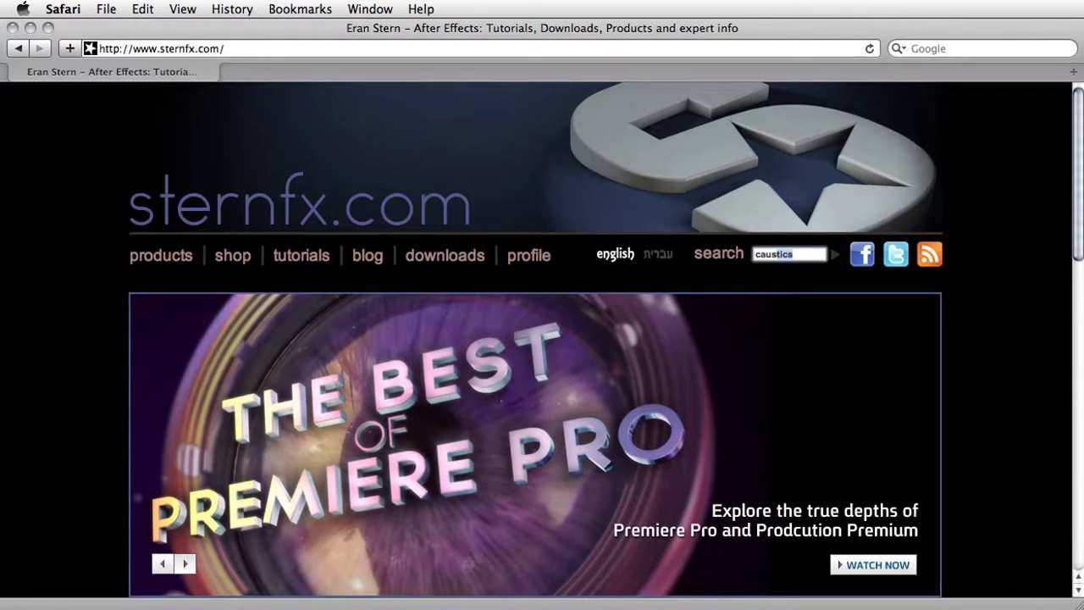
key("Return")
scroll(542, 306, "down", 5)
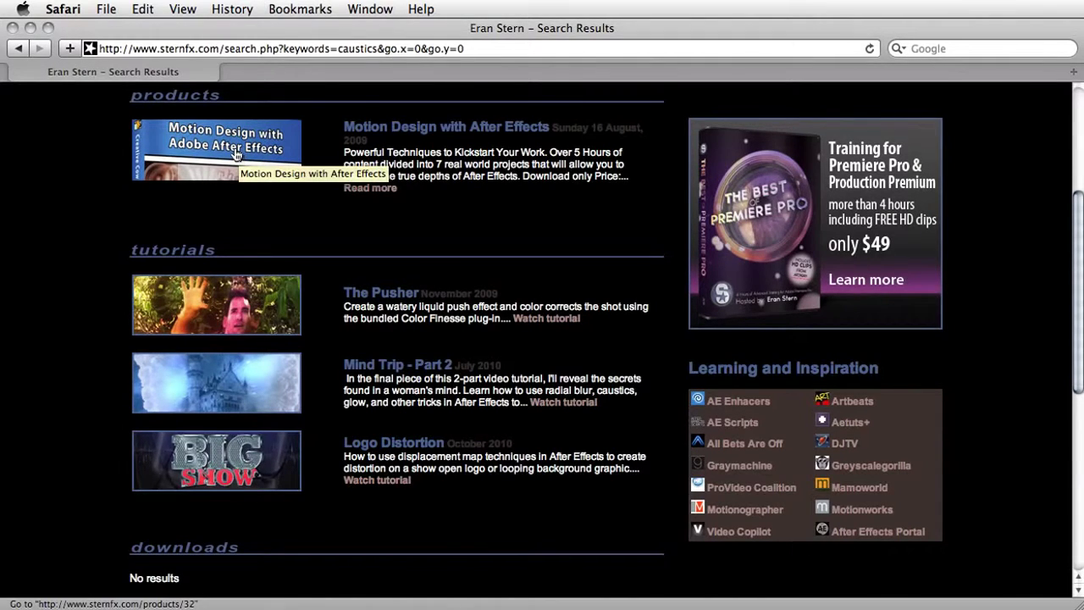
left_click(236, 151)
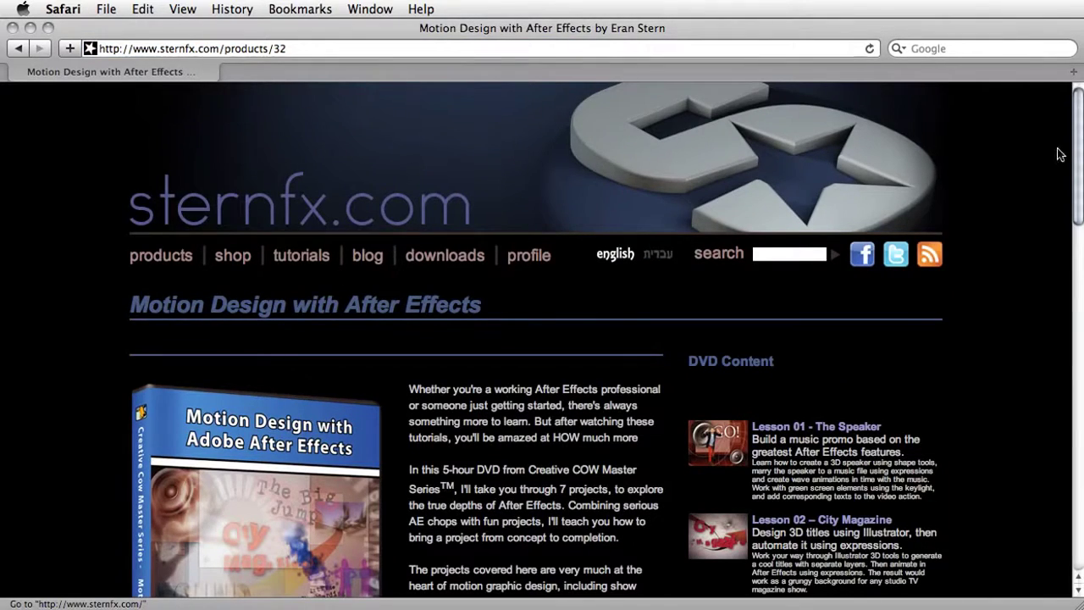
left_click_drag(1079, 138, 1069, 244)
scroll(1029, 271, "down", 4)
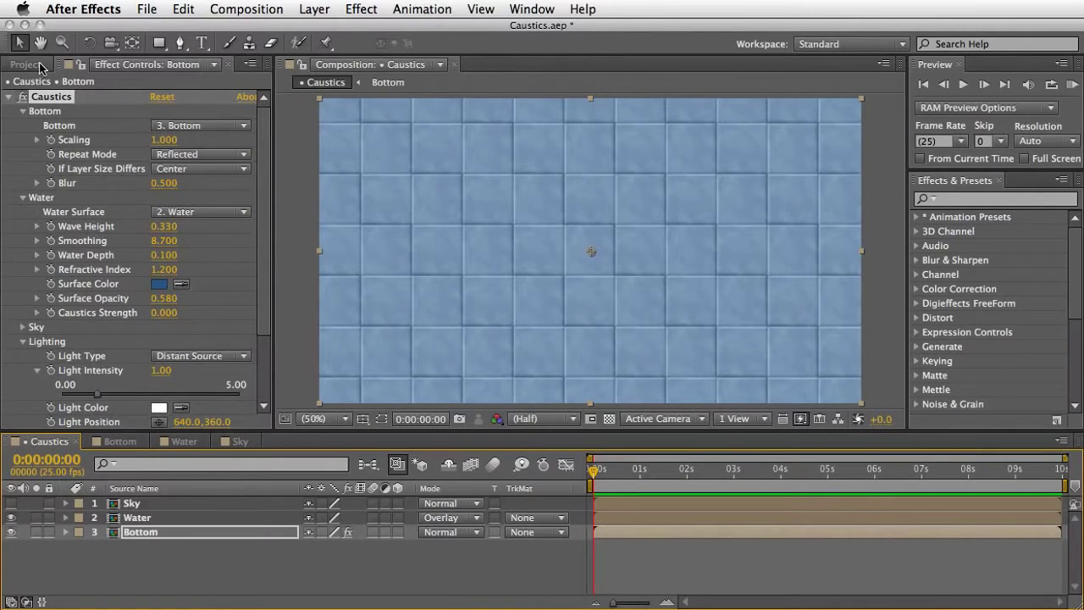
Open Liquid Logo from the Source Files folder and play it with the viewer maximized
left_click(25, 65)
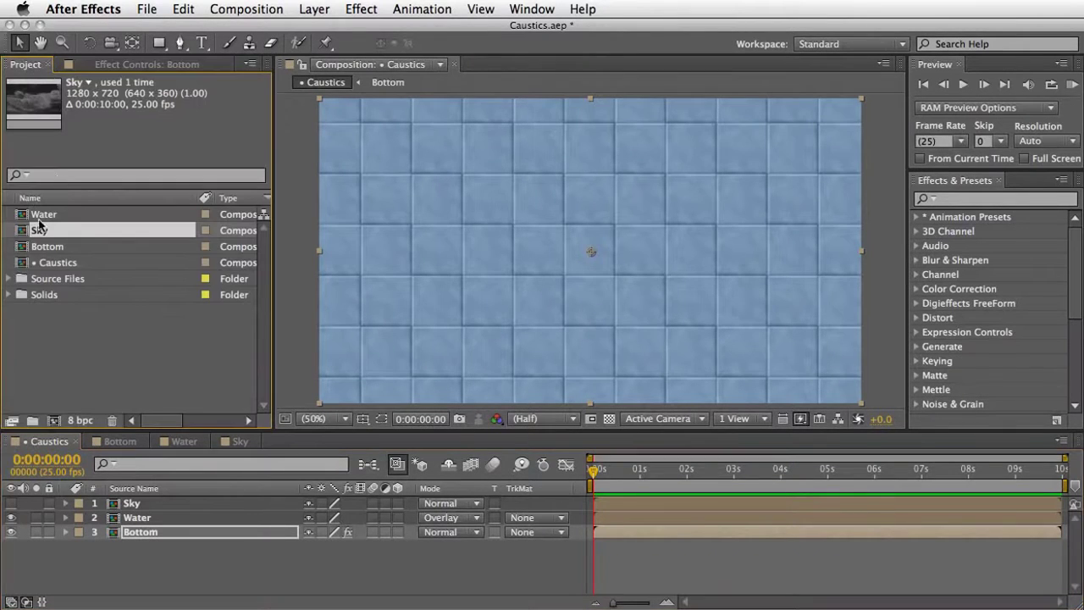
left_click(9, 280)
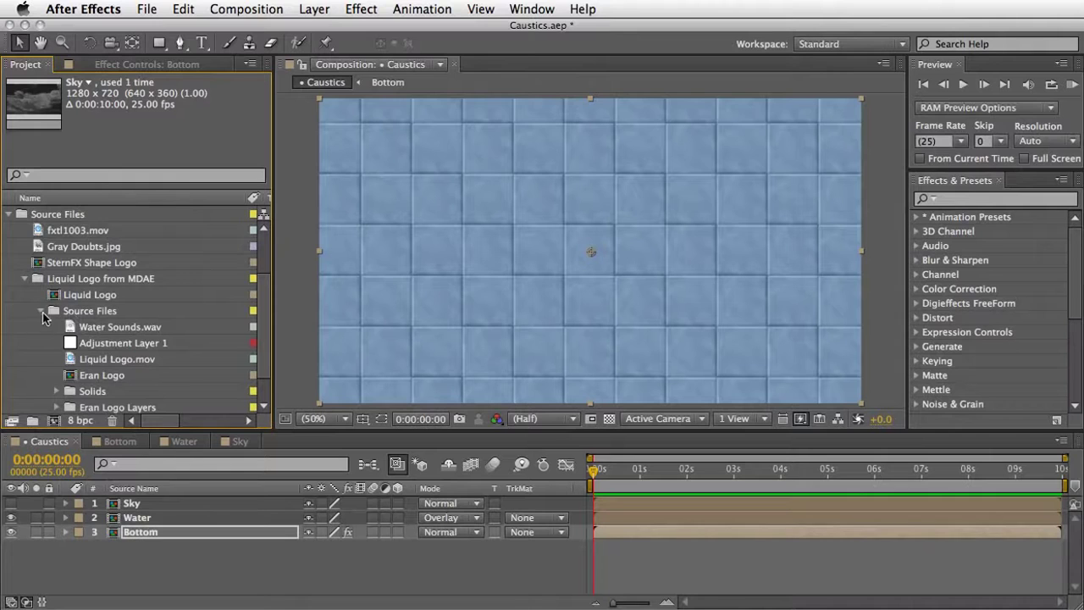
double_click(89, 359)
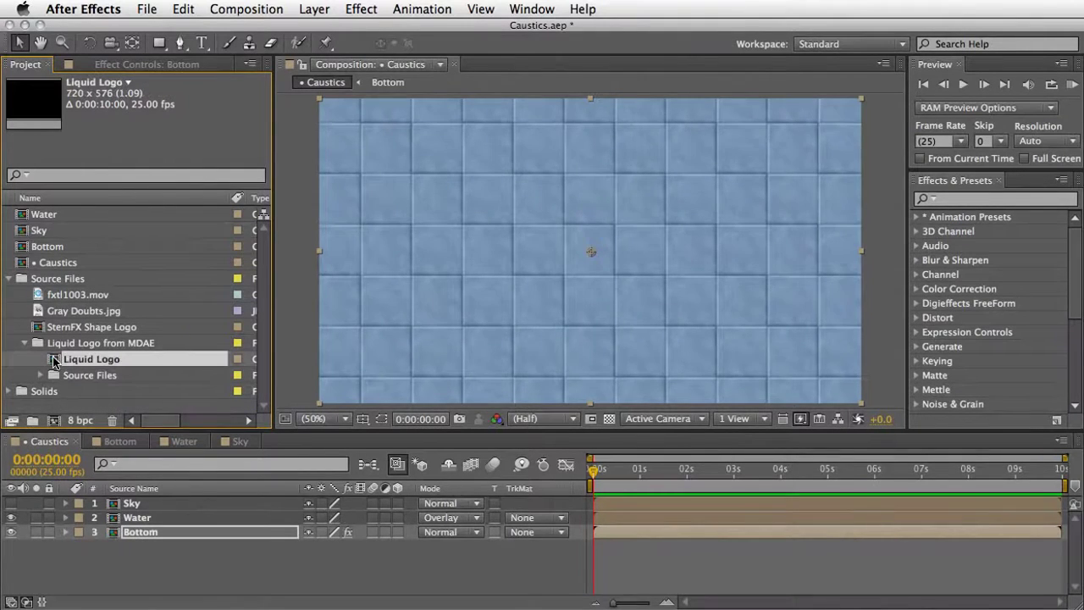
key("KP_0")
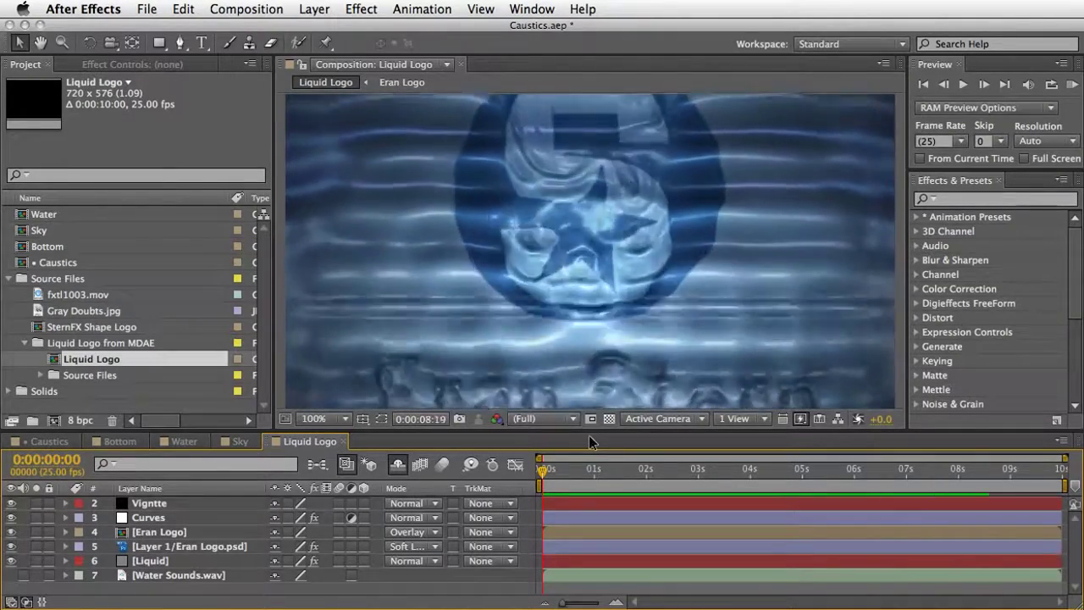
left_click(545, 474)
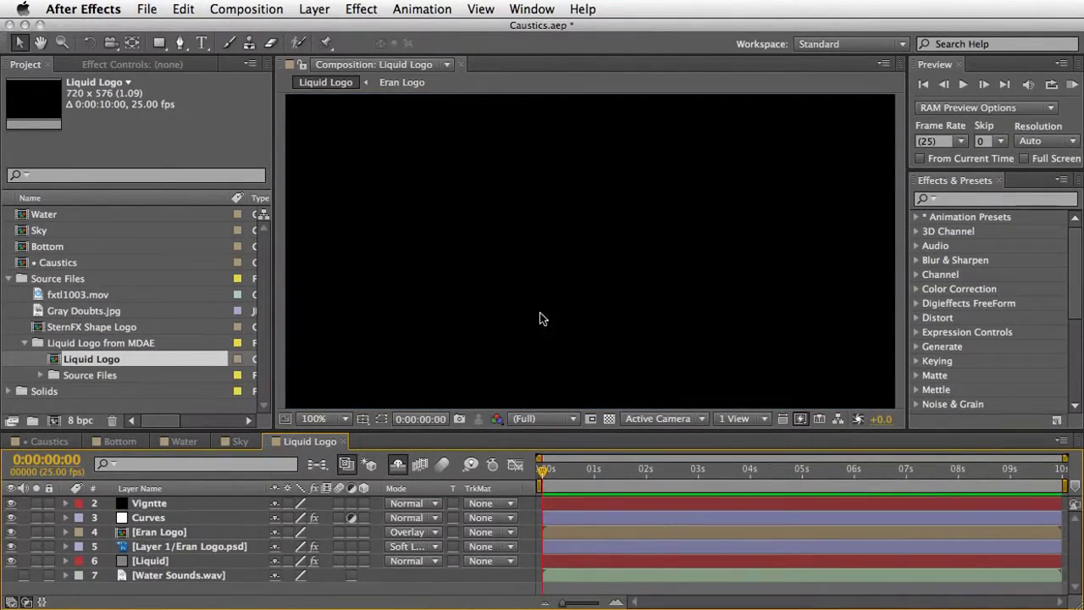
key("grave")
key("KP_0")
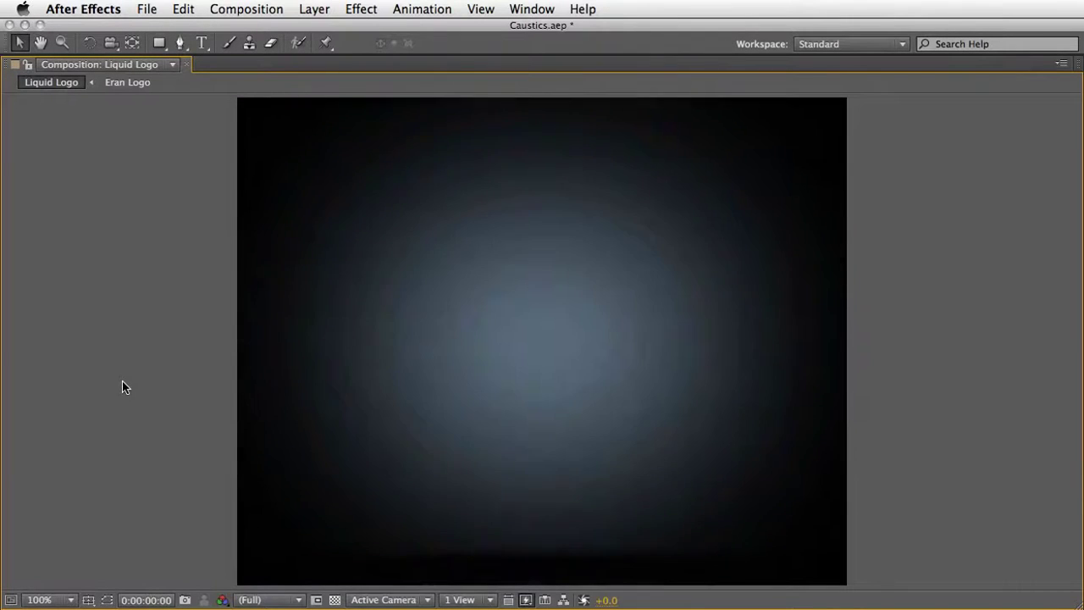